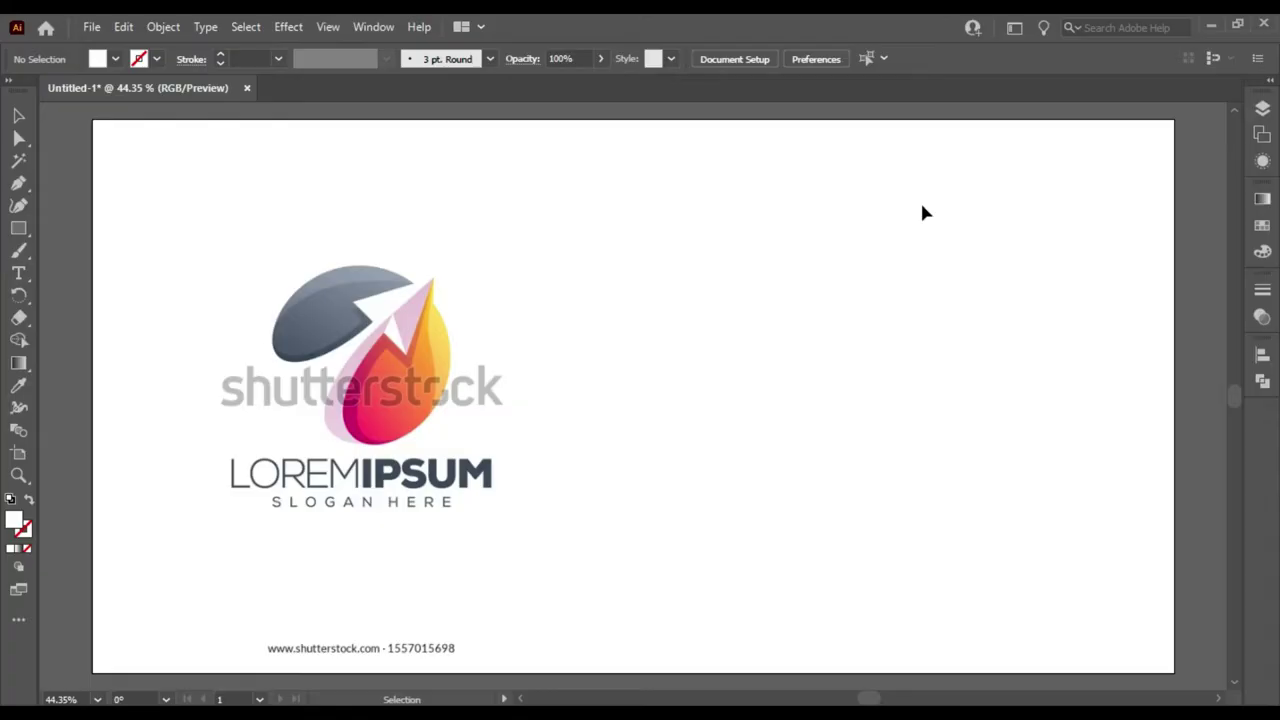
Step: Select the placed logo image, then cancel the Move dialog without moving it
drag(709, 371, 340, 562)
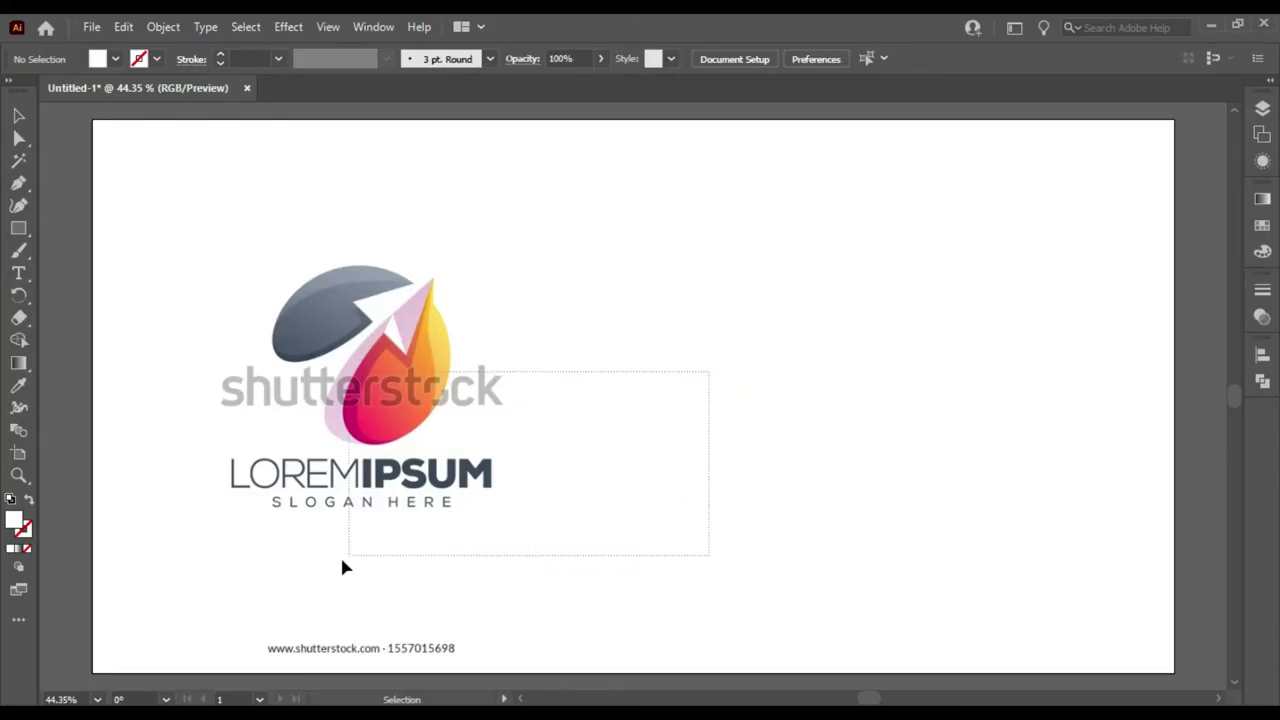
double_click(21, 115)
click(738, 512)
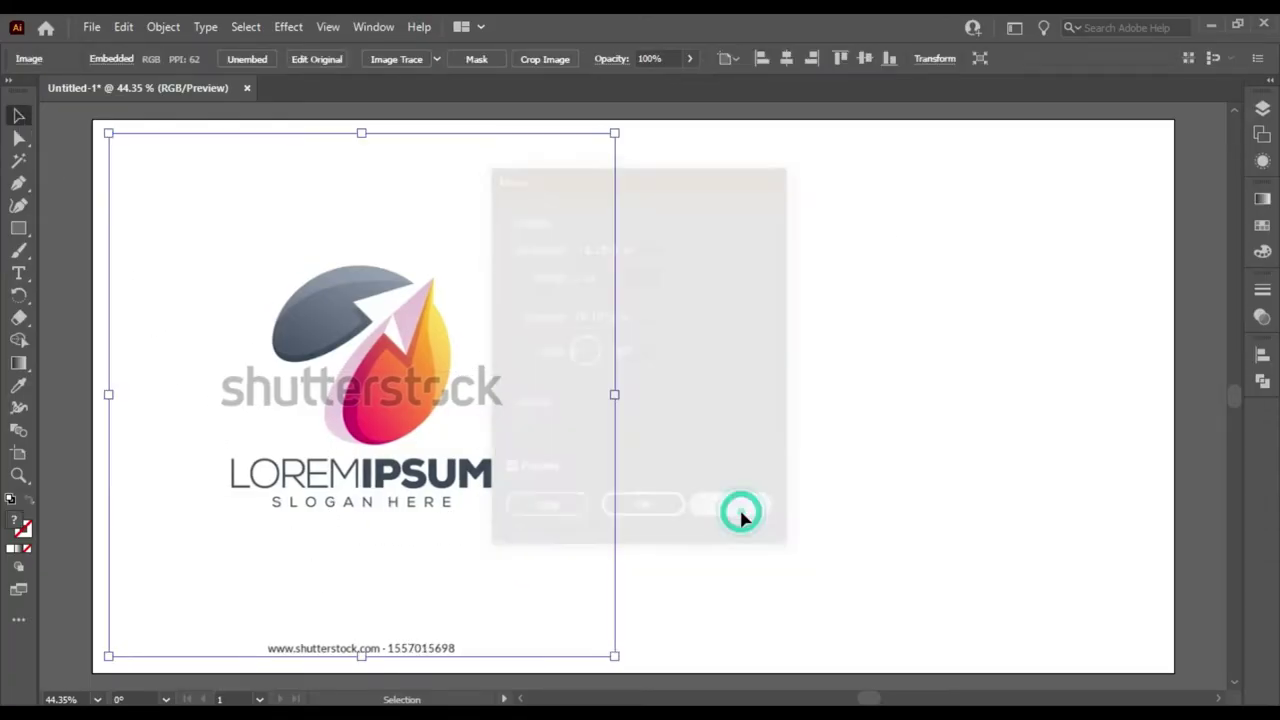
Step: Set Layer 1's options to dim images to 50%
click(1262, 110)
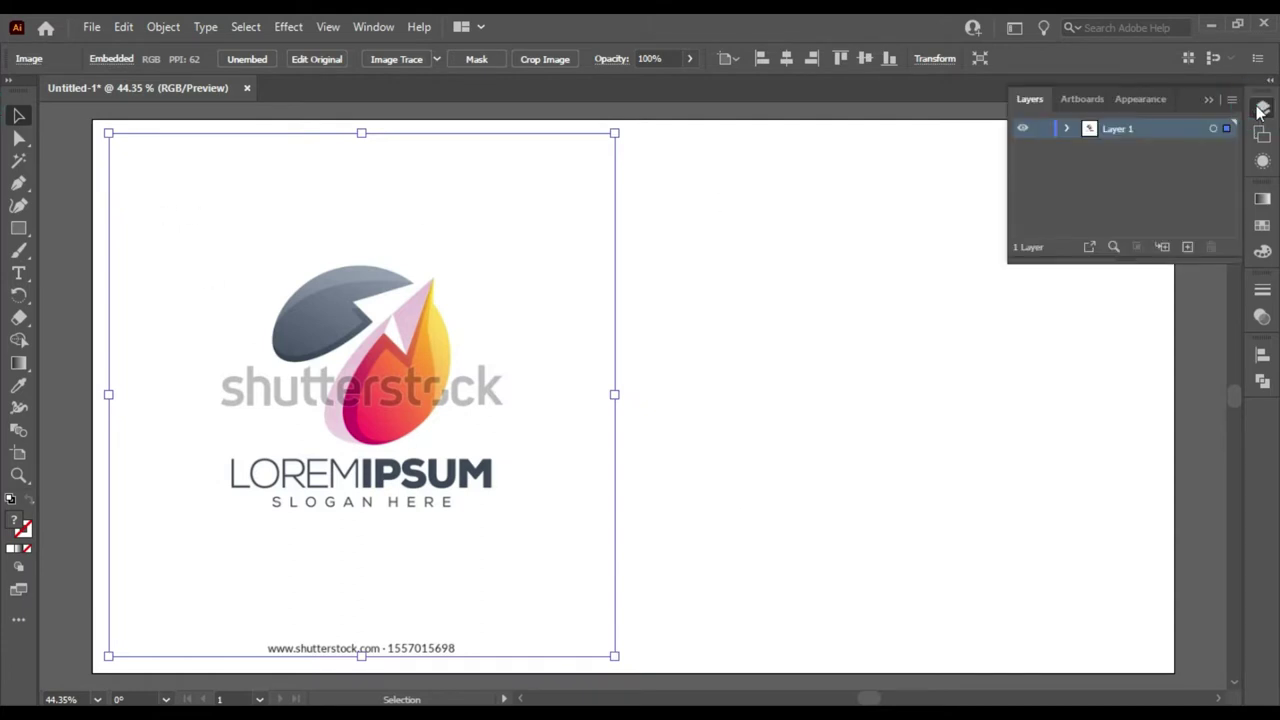
double_click(1178, 133)
click(653, 407)
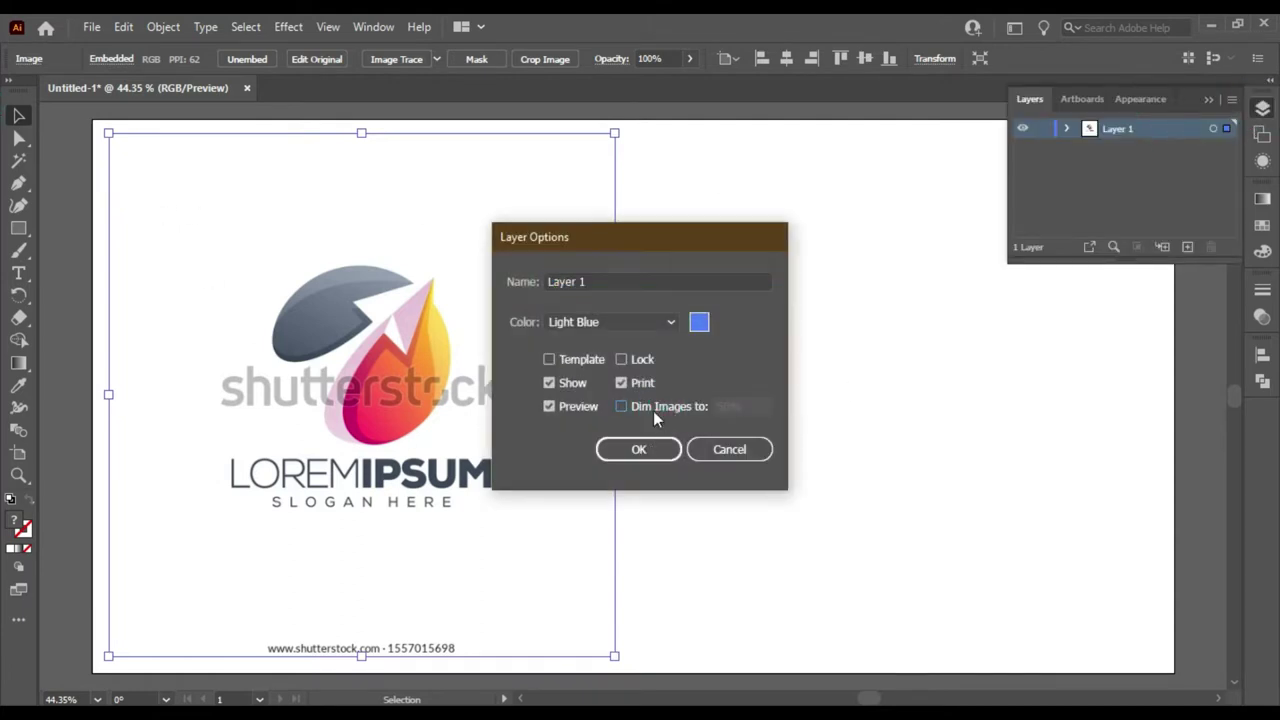
click(640, 449)
Step: Add one new layer above Layer 1, removing the extra layer, and lock Layer 1
click(1187, 246)
click(1187, 246)
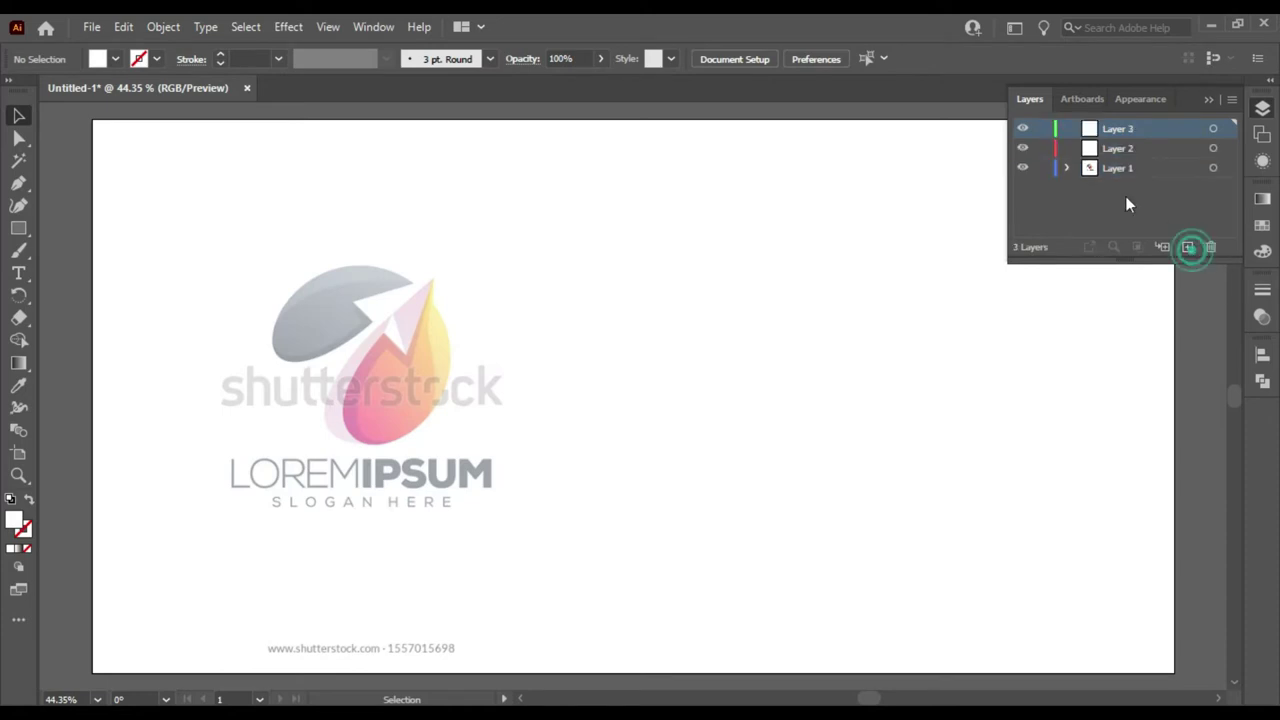
click(1211, 246)
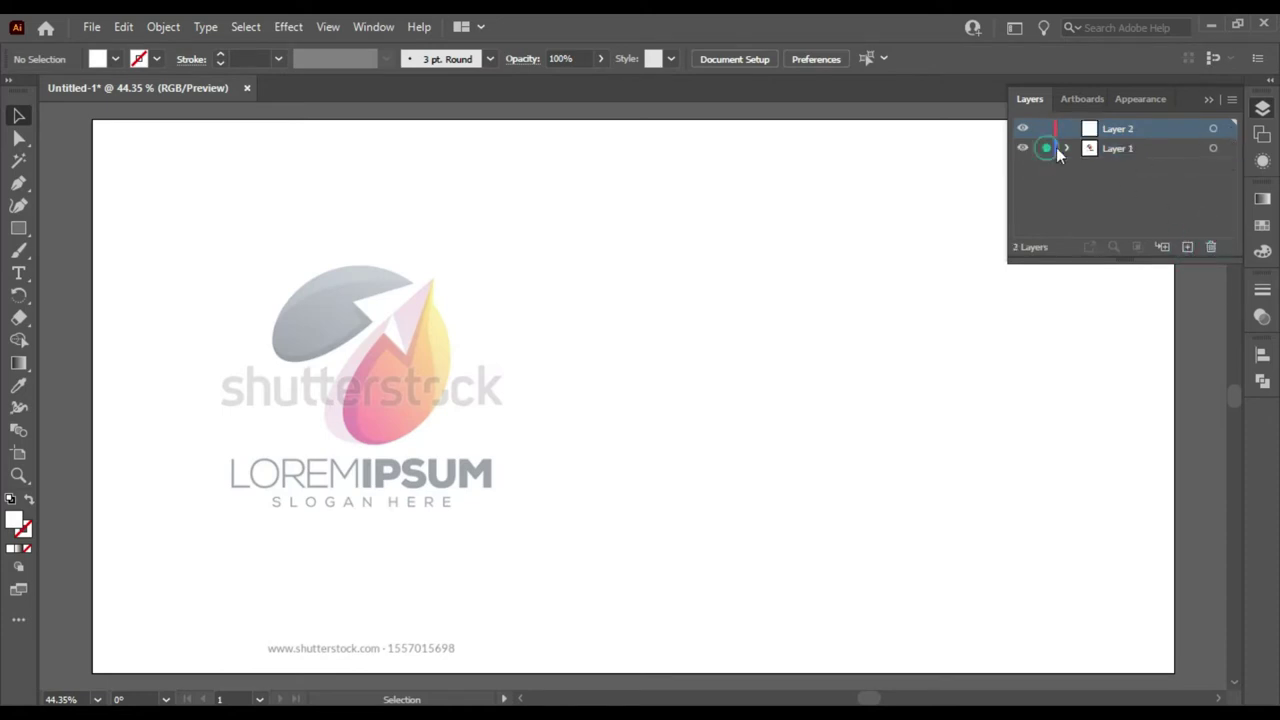
click(1044, 148)
Step: Set fill to None and stroke to black at 0.5 pt
click(1208, 99)
click(18, 183)
click(112, 59)
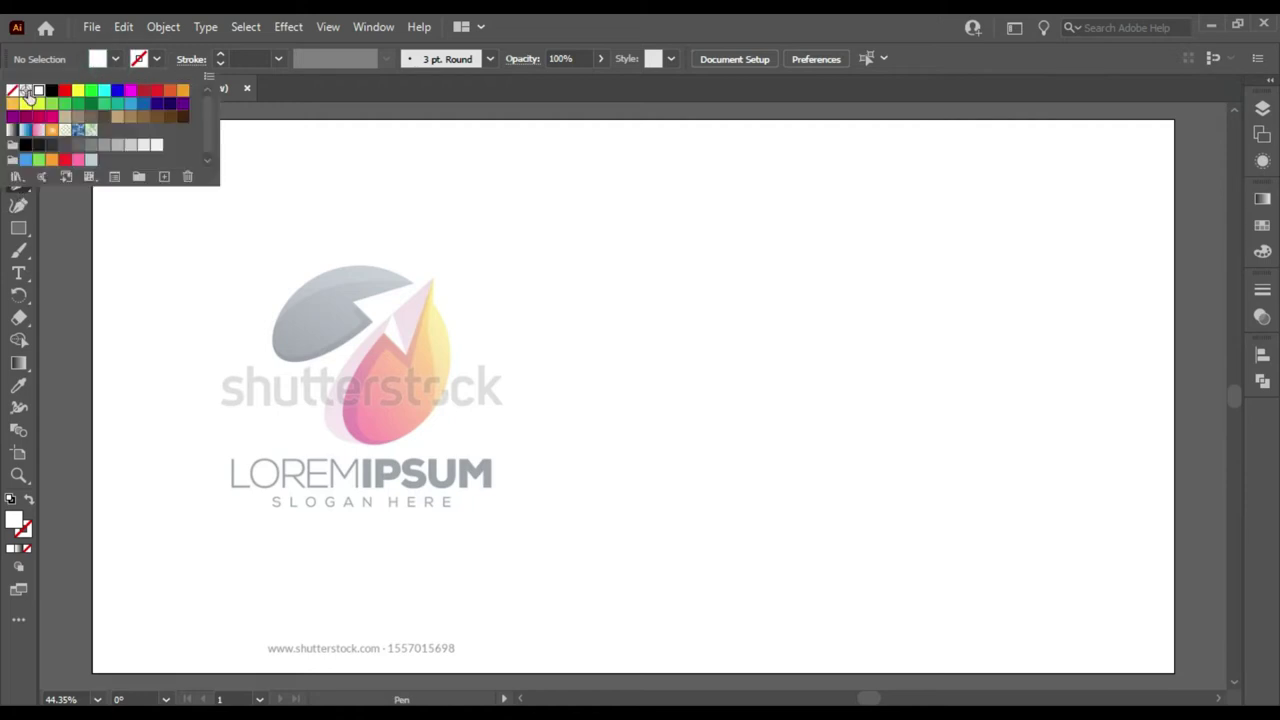
click(12, 94)
click(156, 59)
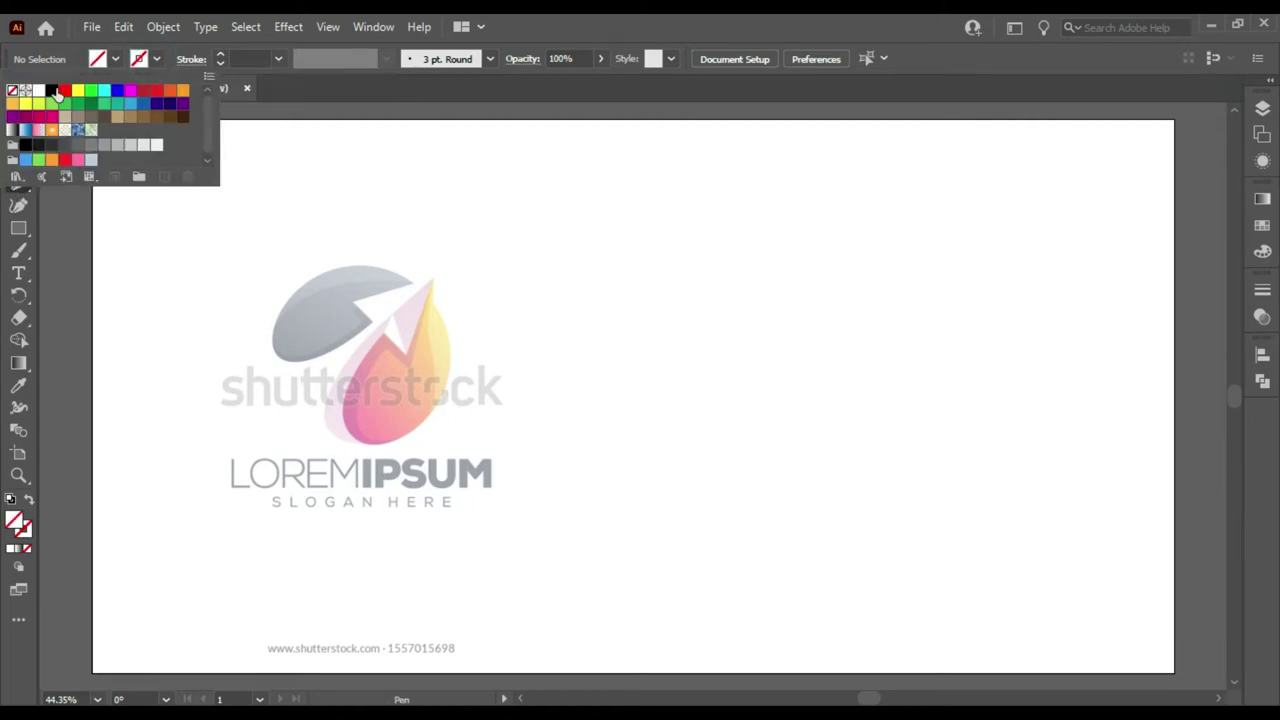
click(45, 94)
click(222, 65)
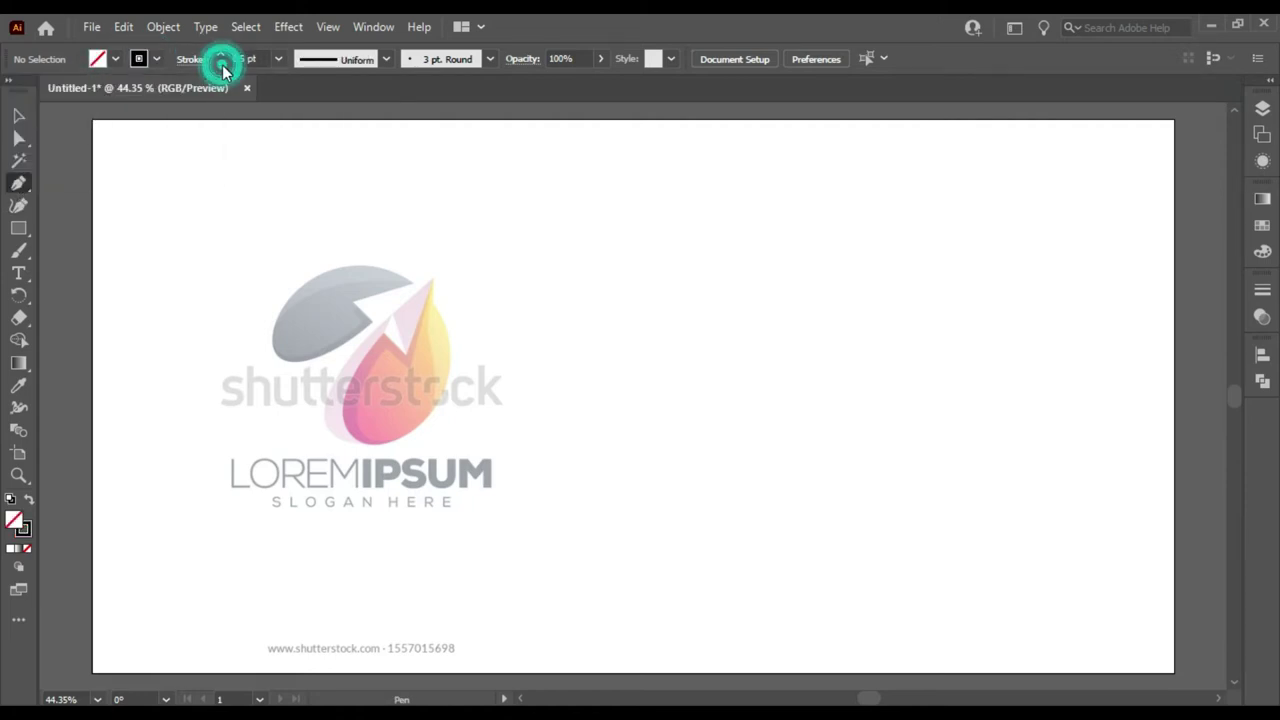
Step: Zoom in on the logo and draw a circle over its grey arc and flame
key(ctrl+plus)
key(ctrl+plus)
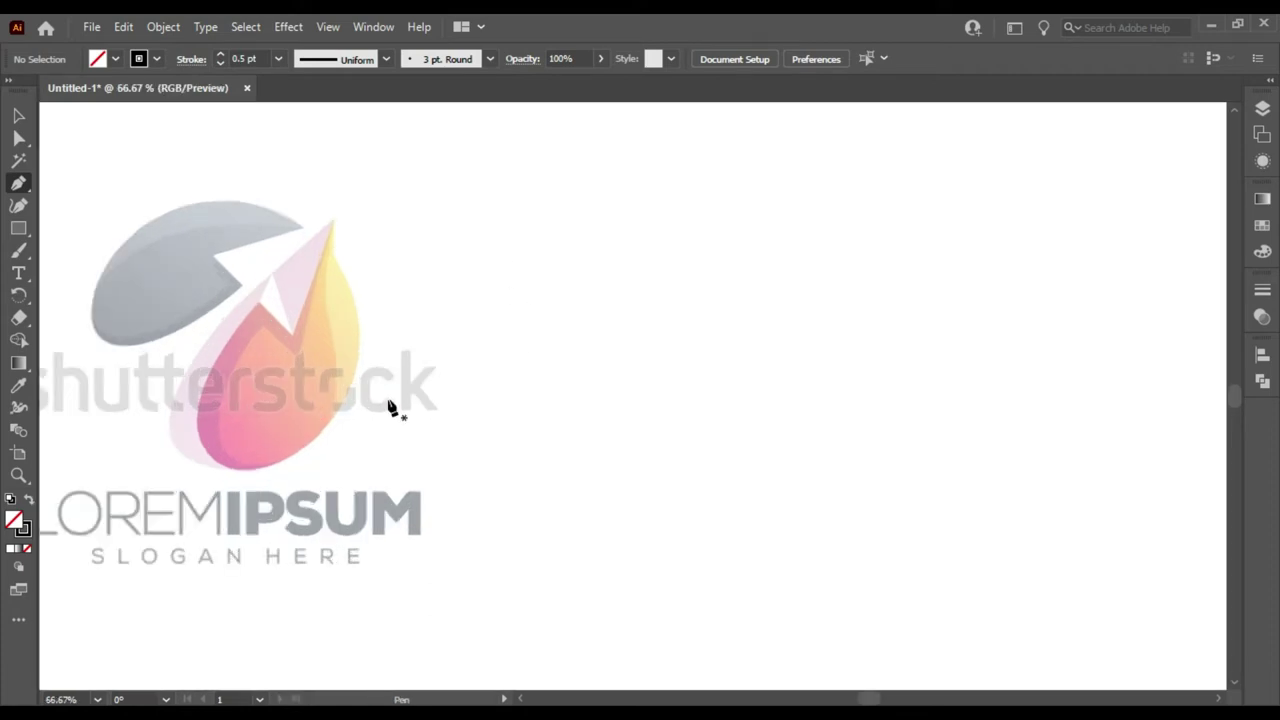
drag(330, 410, 710, 407)
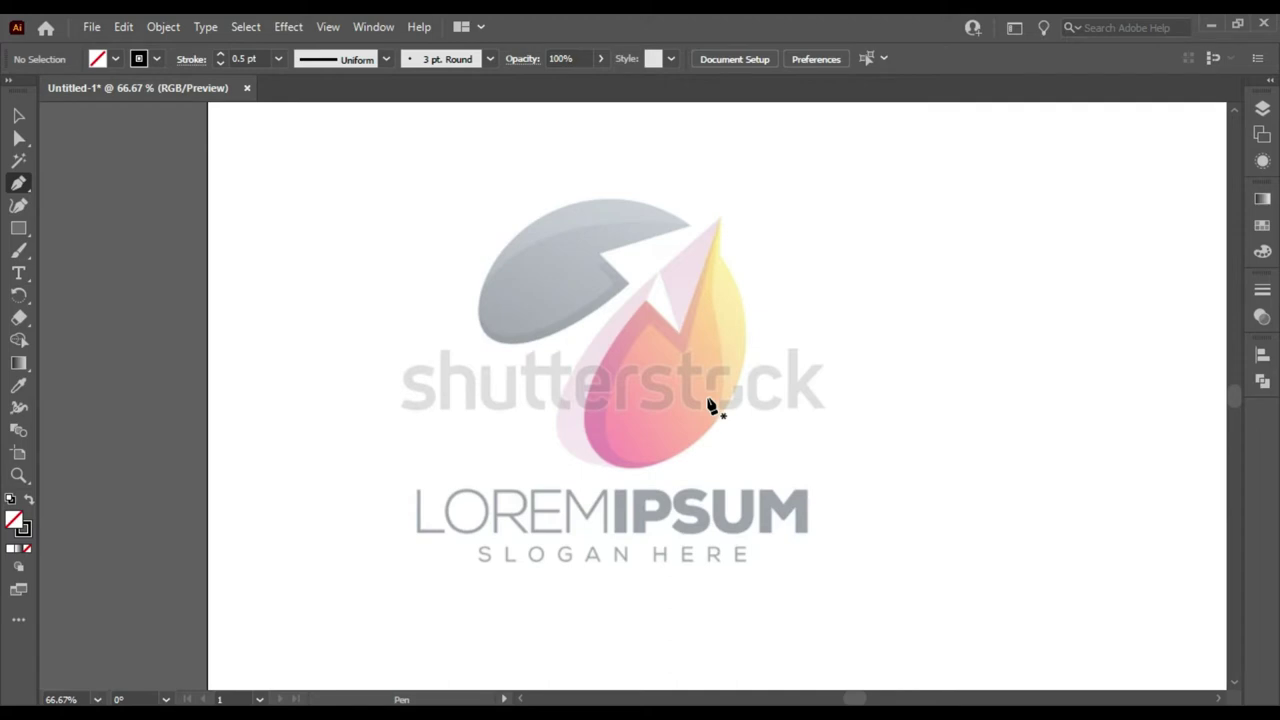
drag(18, 228, 100, 248)
click(509, 360)
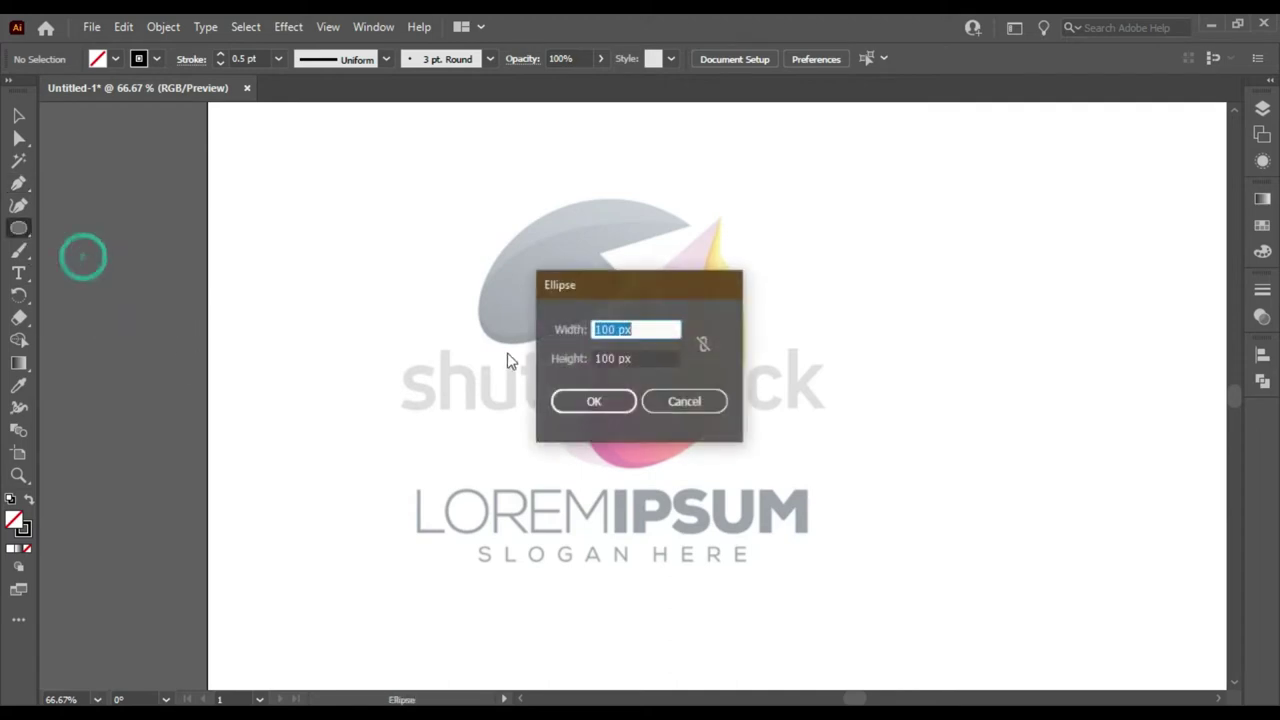
click(692, 408)
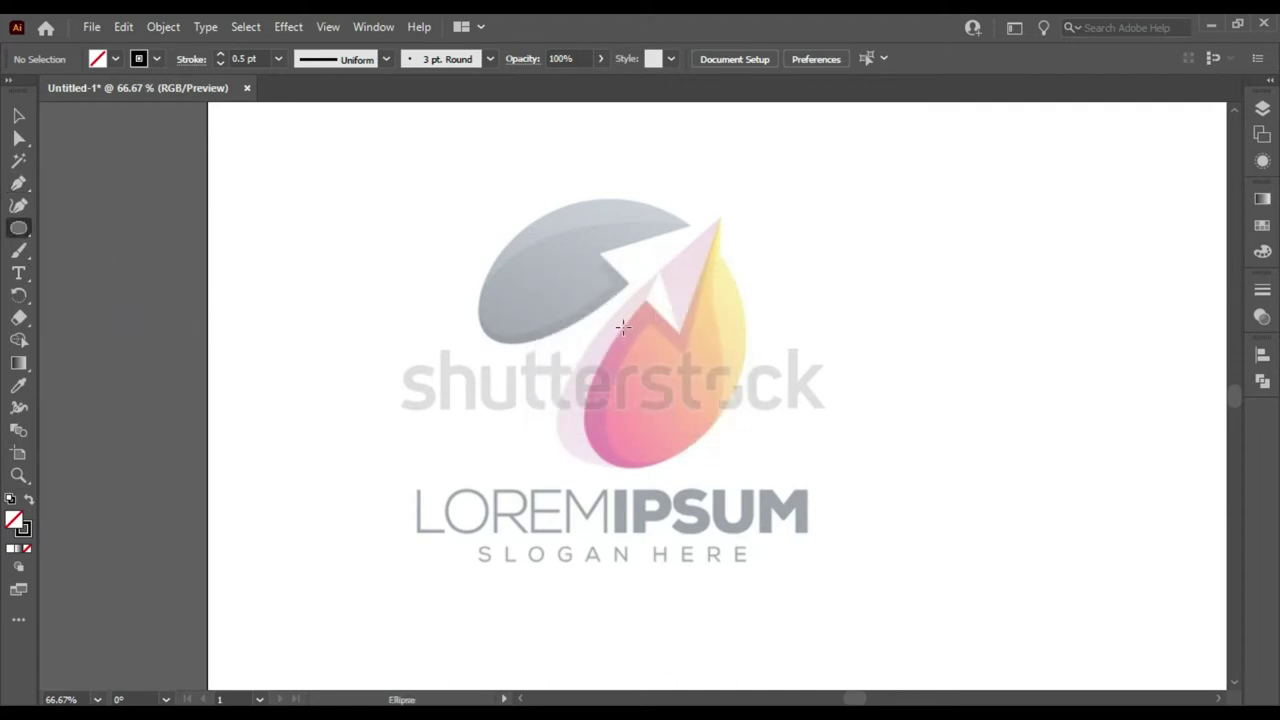
click(622, 326)
click(677, 400)
drag(615, 328, 705, 465)
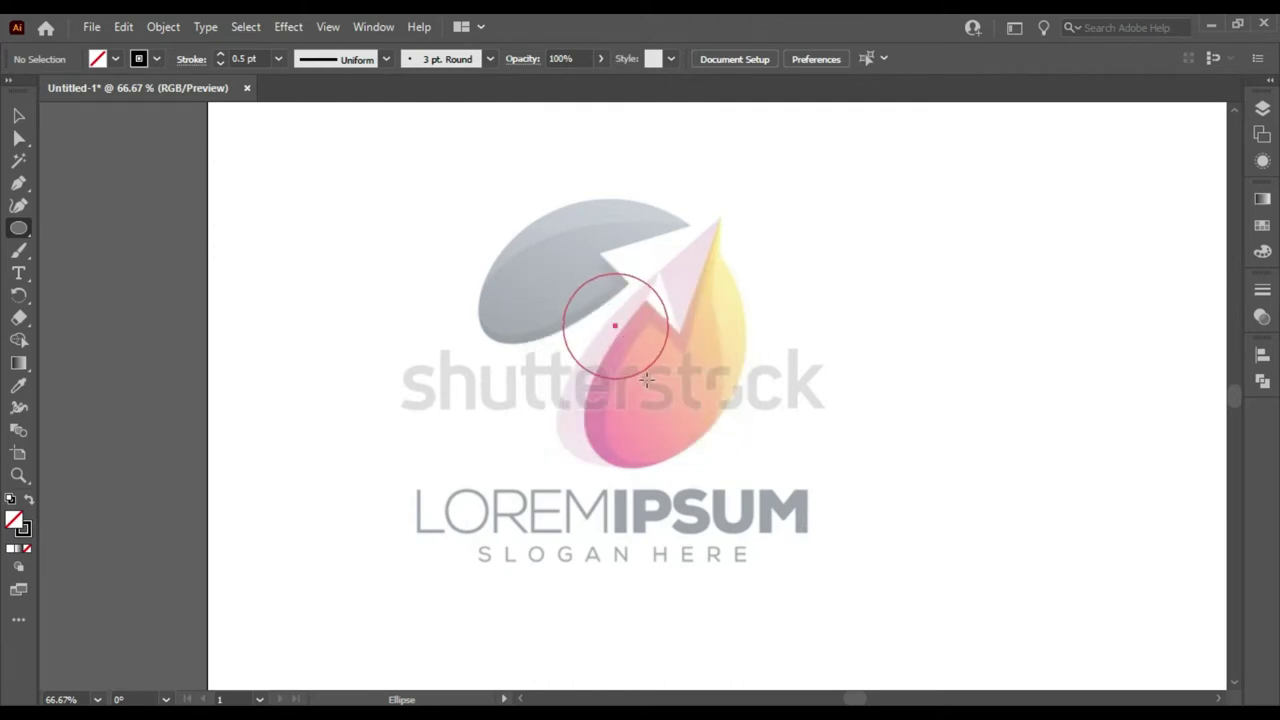
click(707, 464)
click(712, 402)
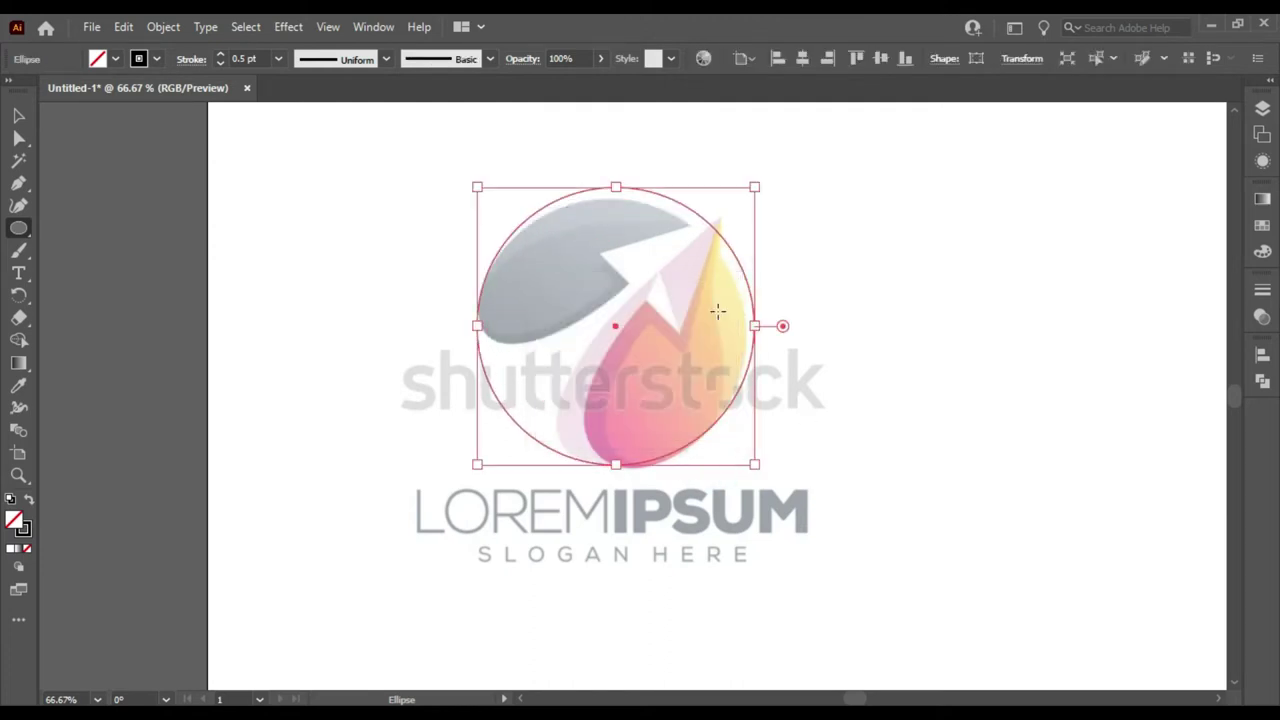
Step: Nudge the circle down and left with arrow keys to fit the logo's outline
key(Down)
key(Down)
key(Down)
key(Down)
key(Down)
key(Down)
key(Left)
key(Left)
key(Left)
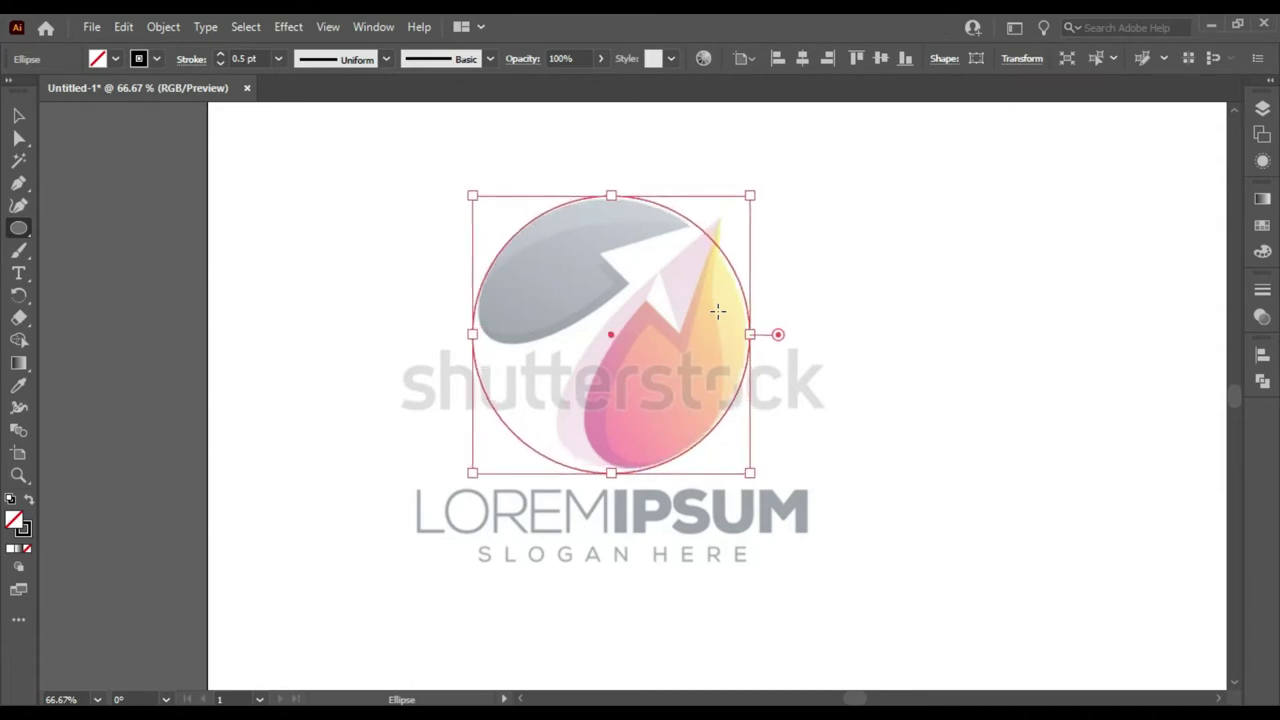
key(Left)
key(Left)
key(Left)
key(Down)
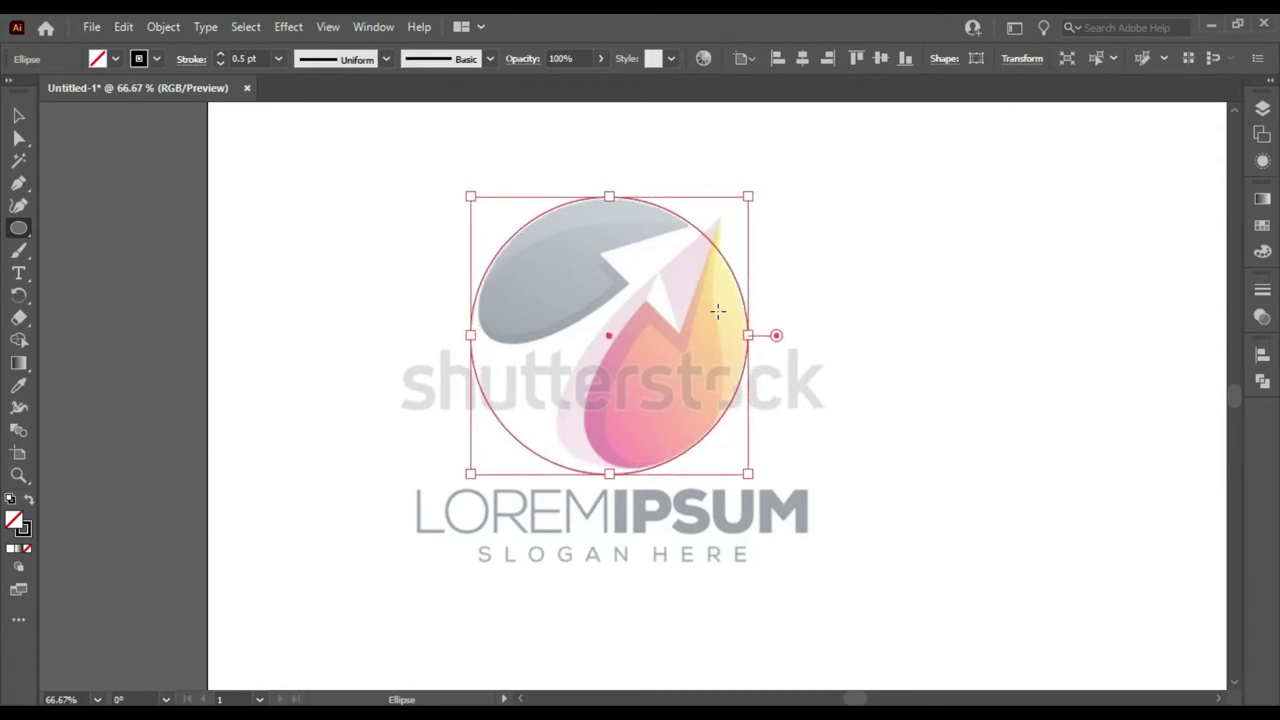
click(19, 116)
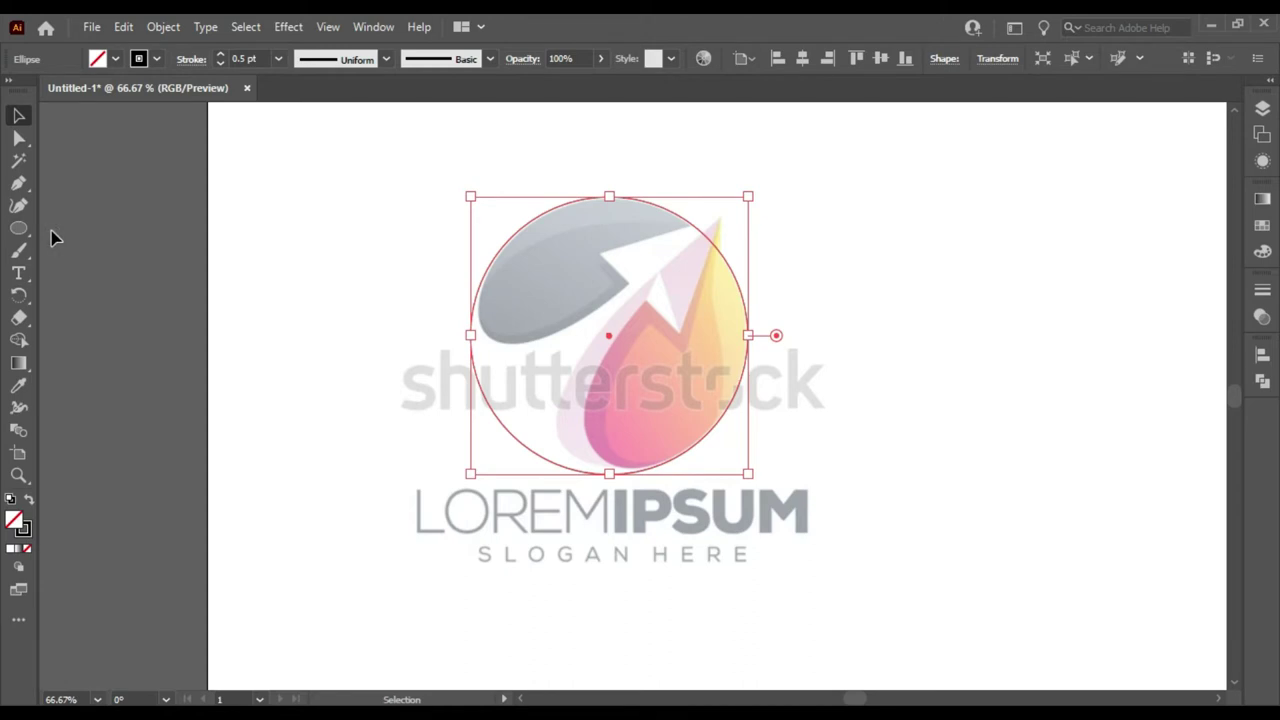
click(17, 185)
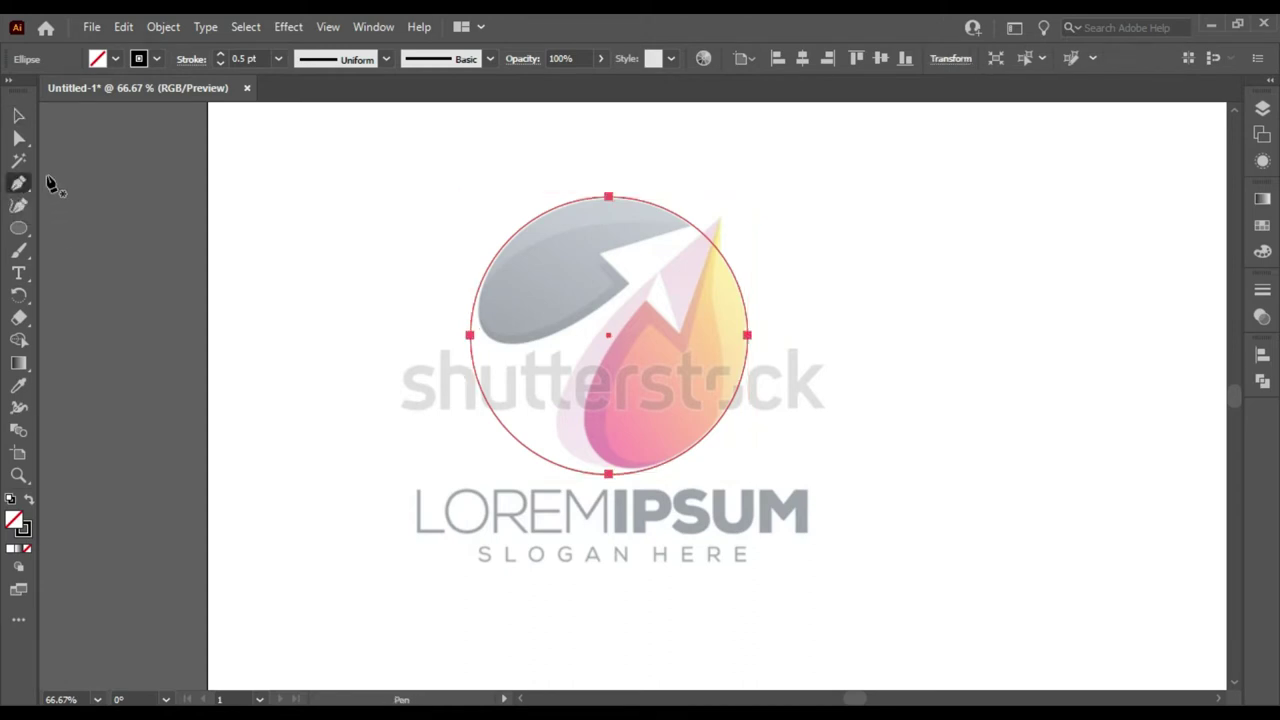
Step: Place Pen anchors from left of the grey arc through the notch corners to the arrow tip
ctrl+click(426, 335)
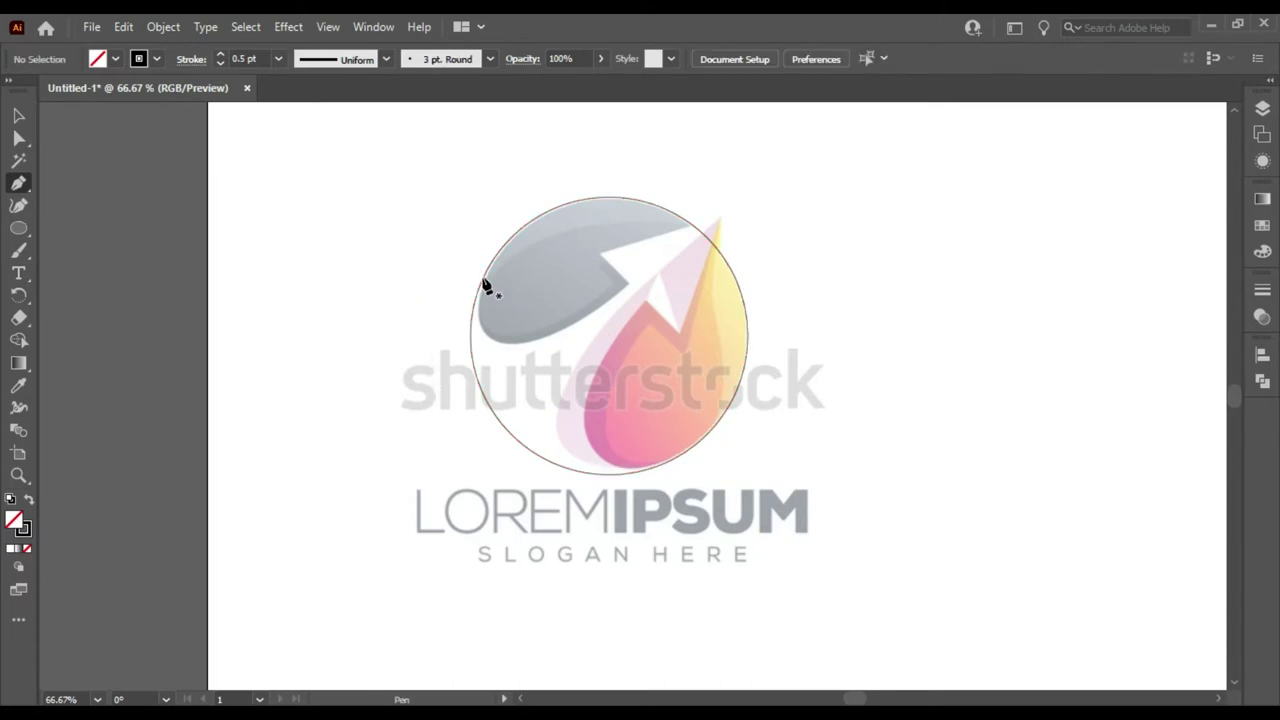
click(433, 293)
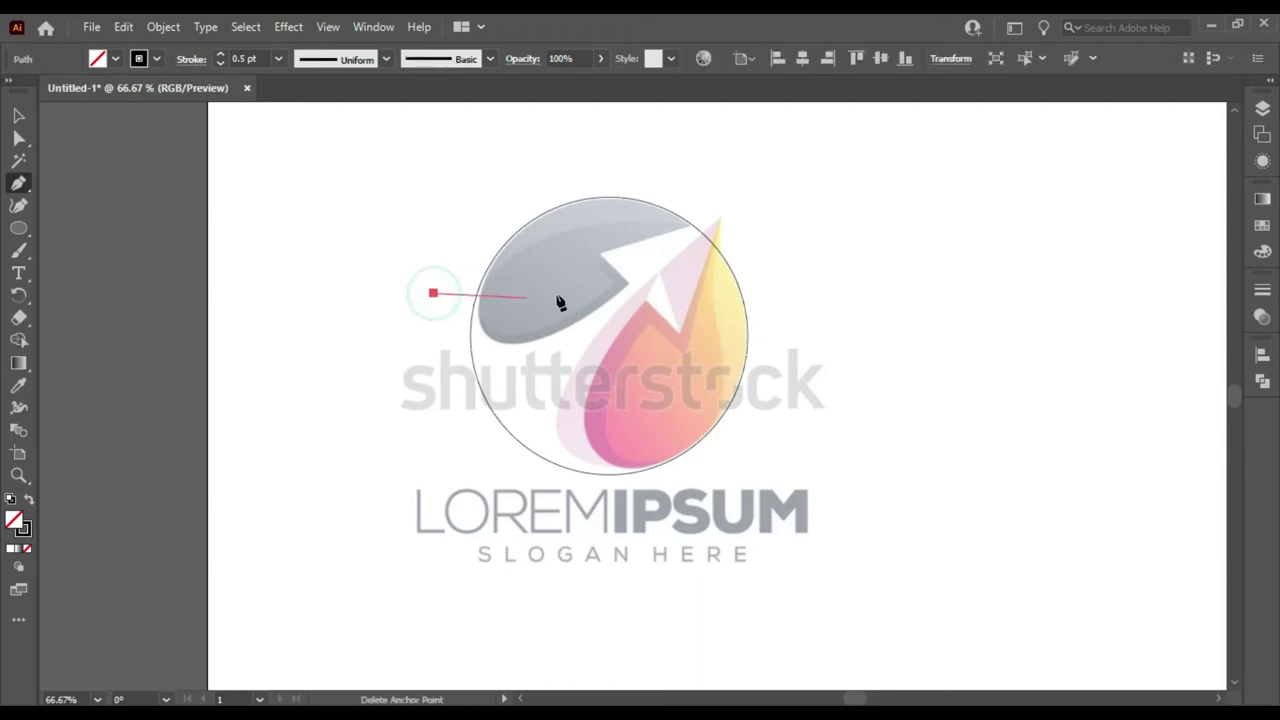
click(628, 283)
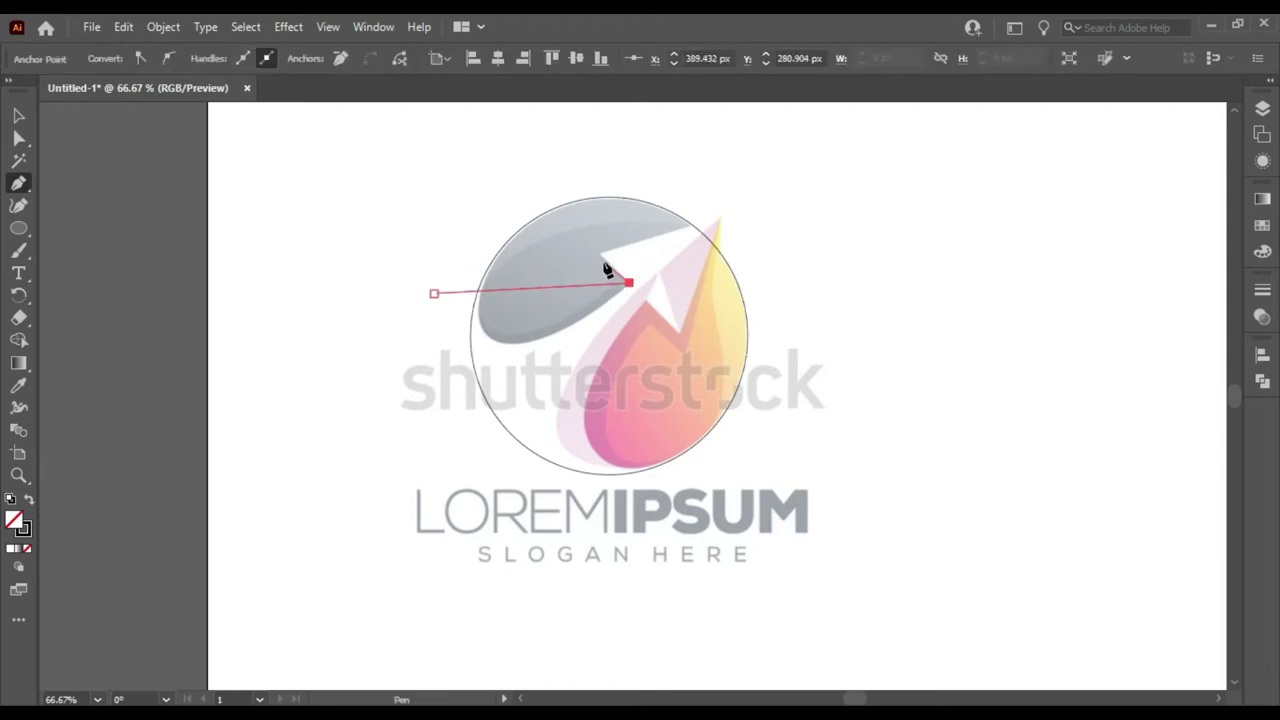
click(597, 252)
click(708, 220)
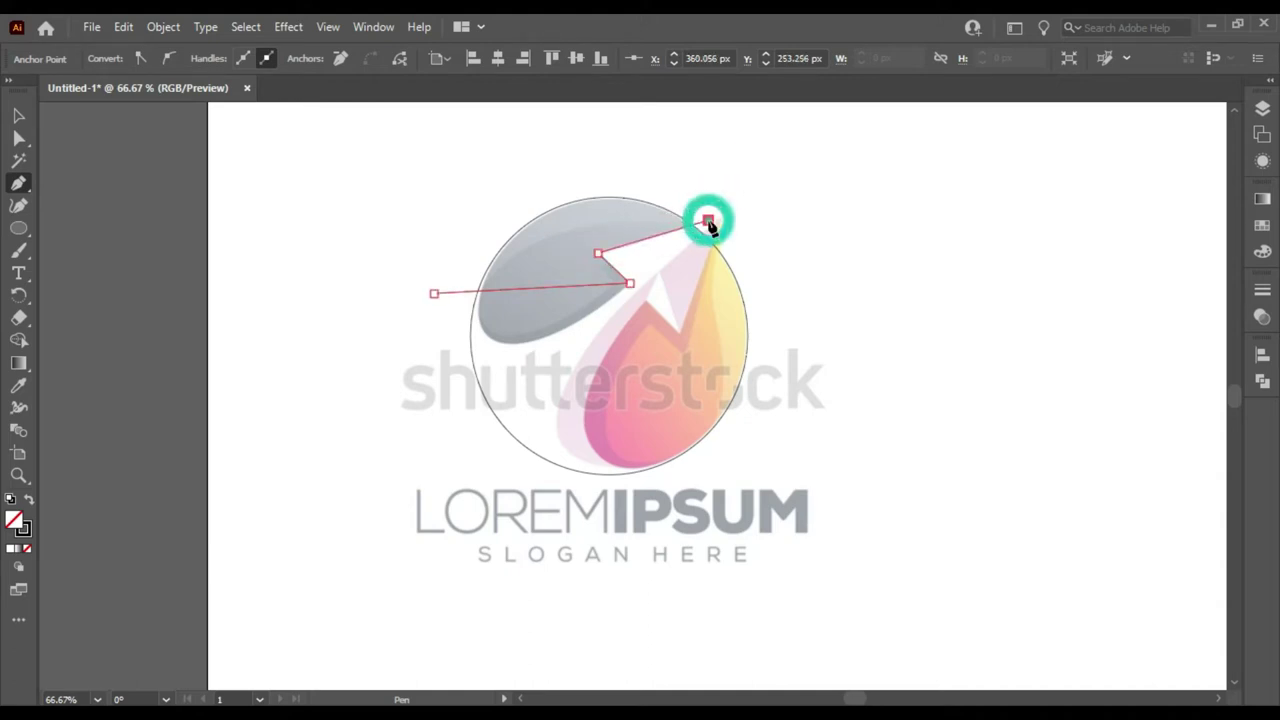
ctrl+click(831, 209)
Step: Bend the path's segments and raise its left end so it hugs the arc's lower edge
ctrl+click(582, 290)
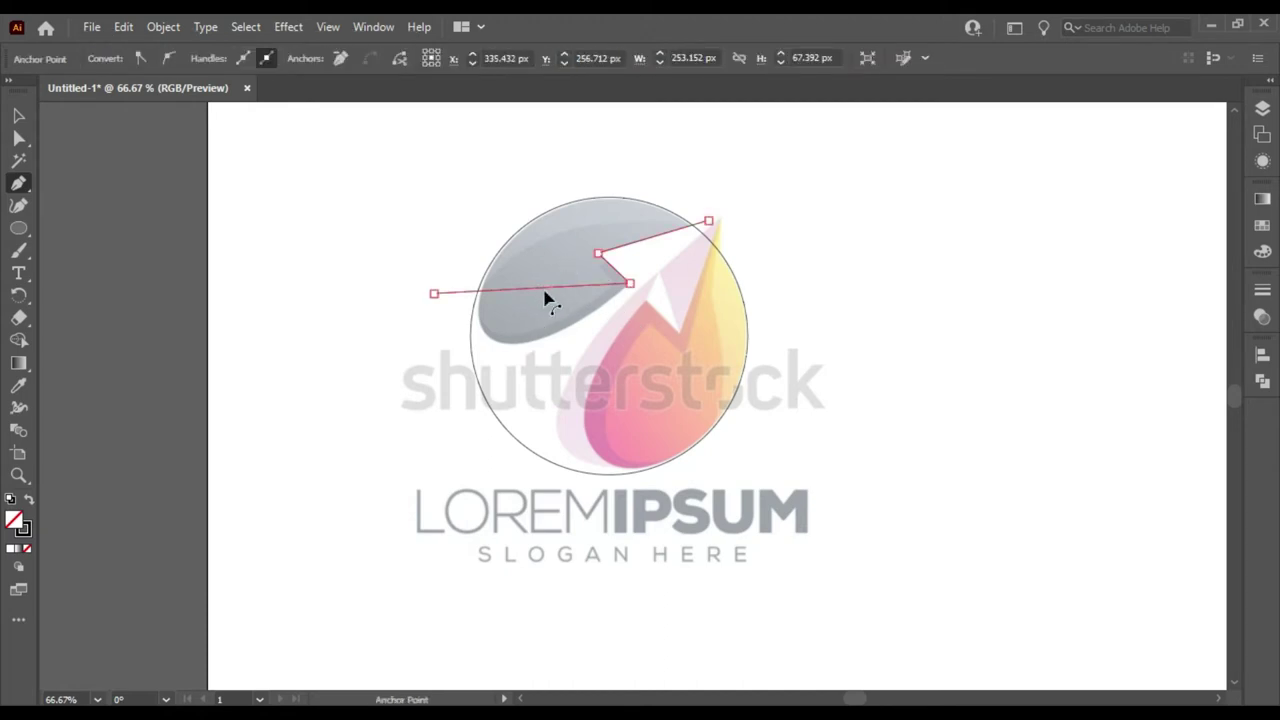
drag(544, 292, 517, 354)
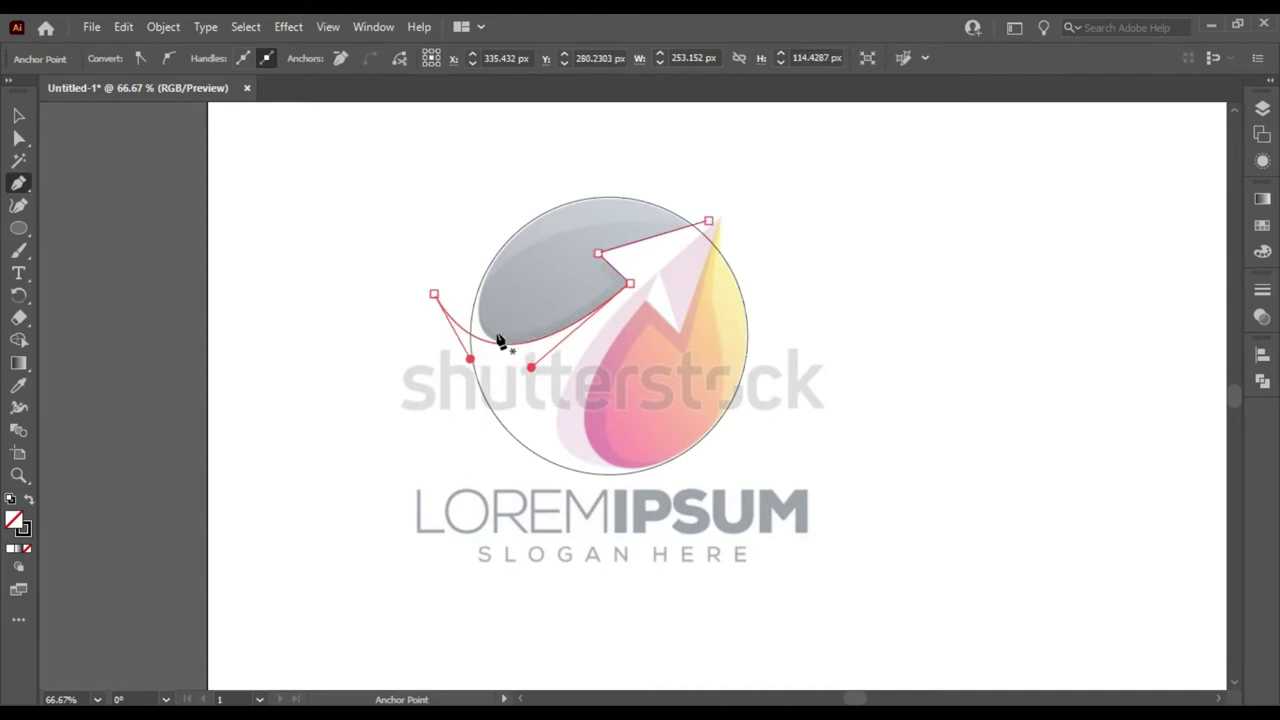
drag(434, 295, 481, 264)
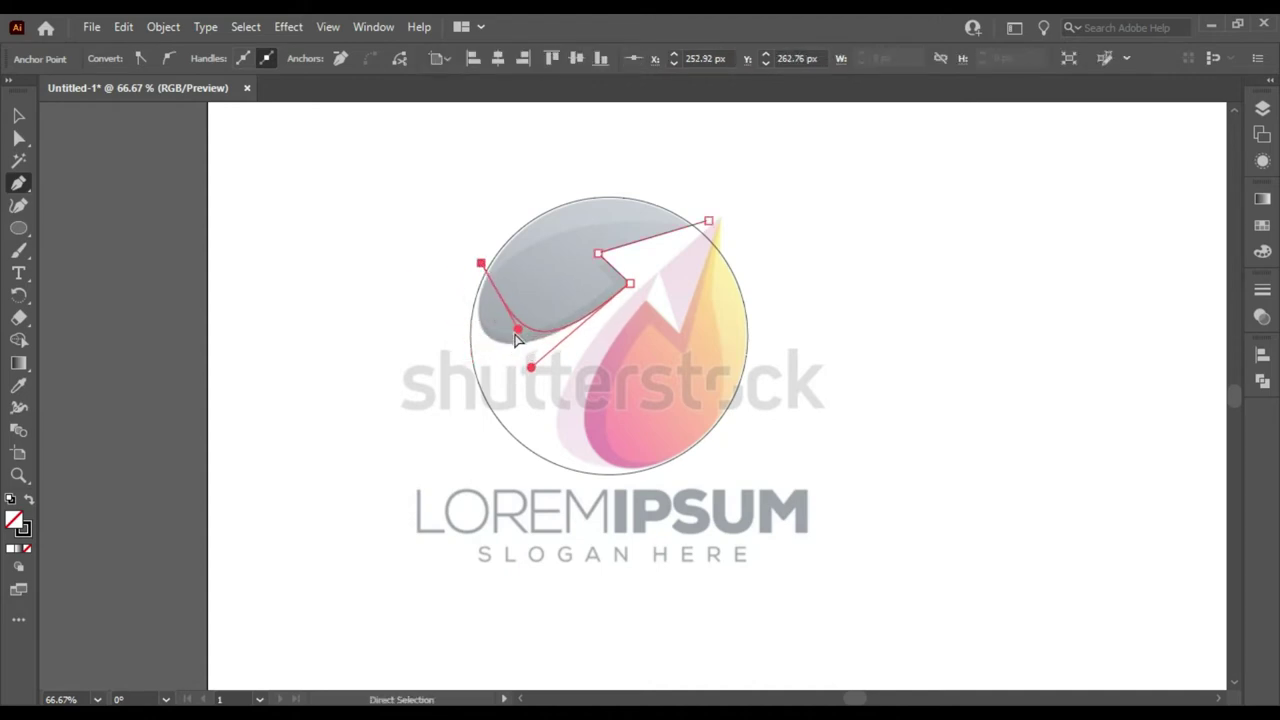
drag(515, 334, 453, 370)
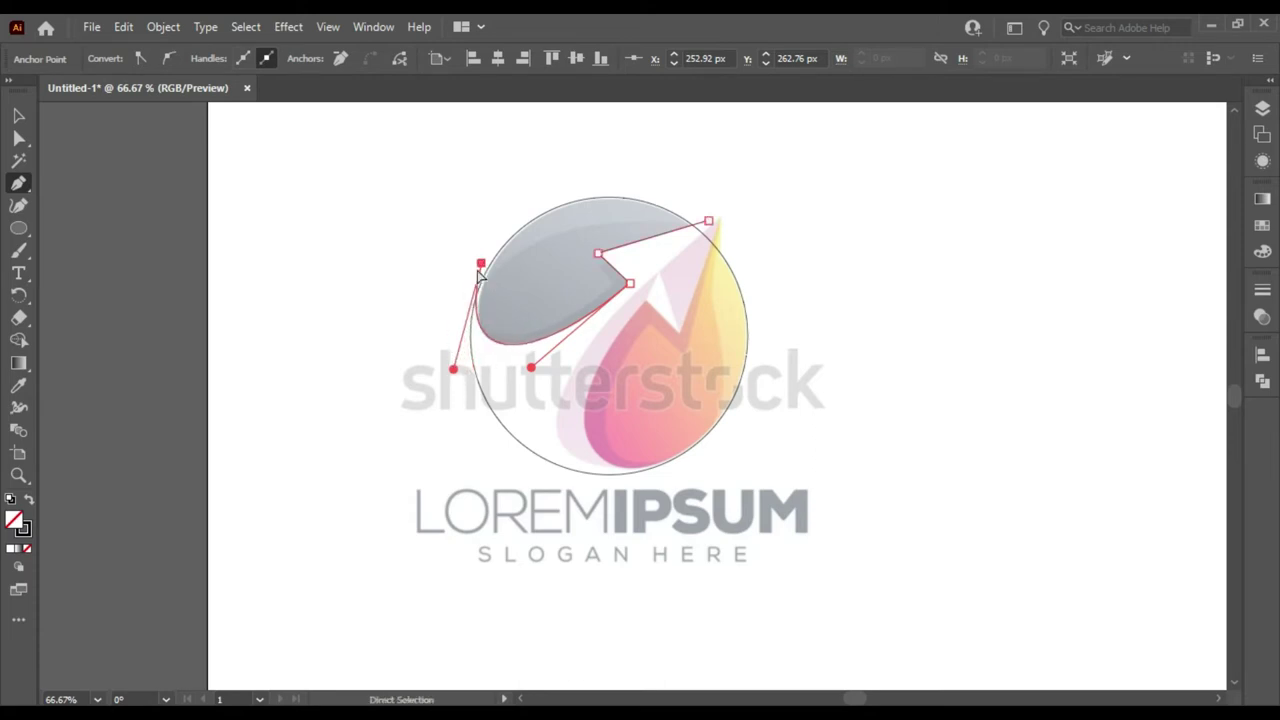
drag(481, 264, 501, 233)
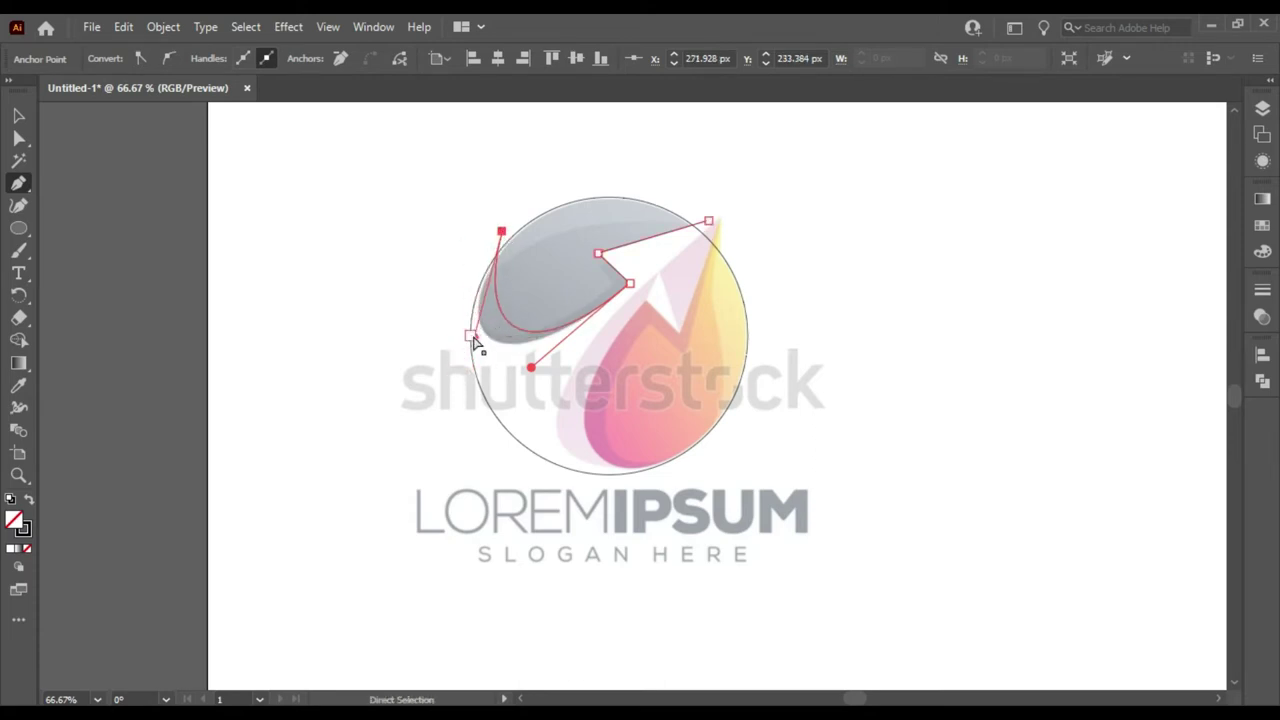
drag(474, 338, 433, 383)
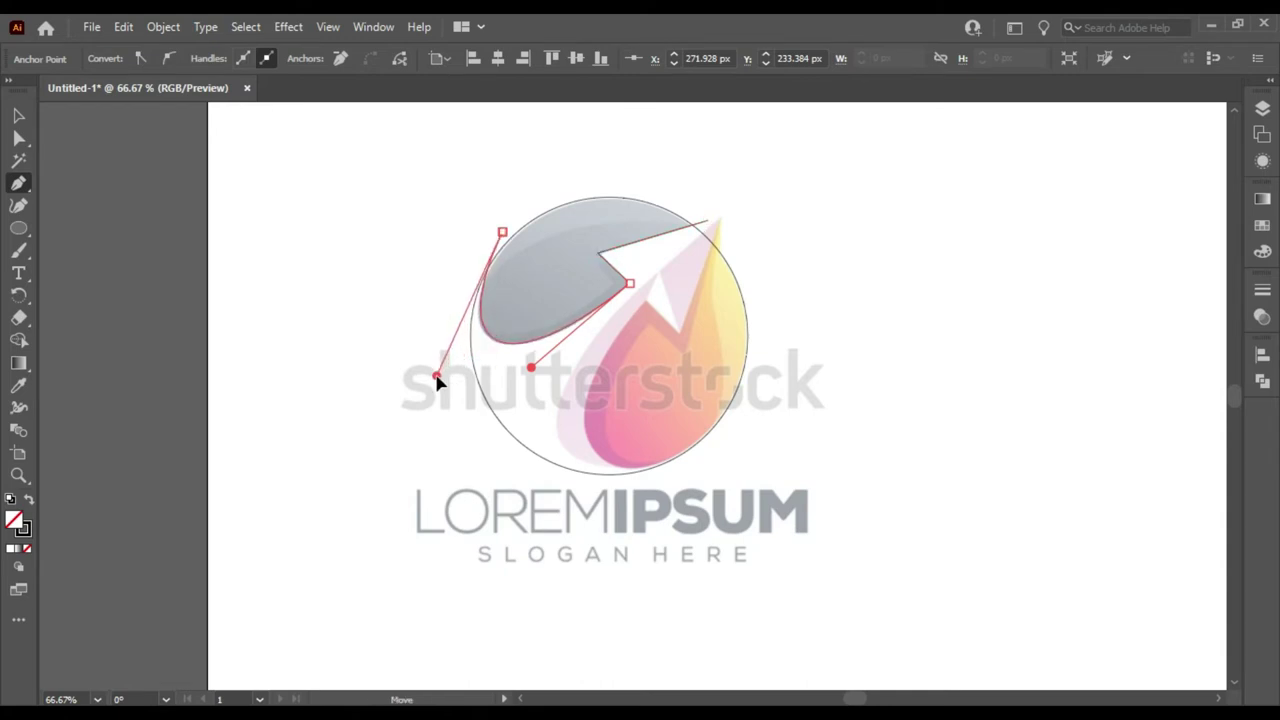
click(391, 287)
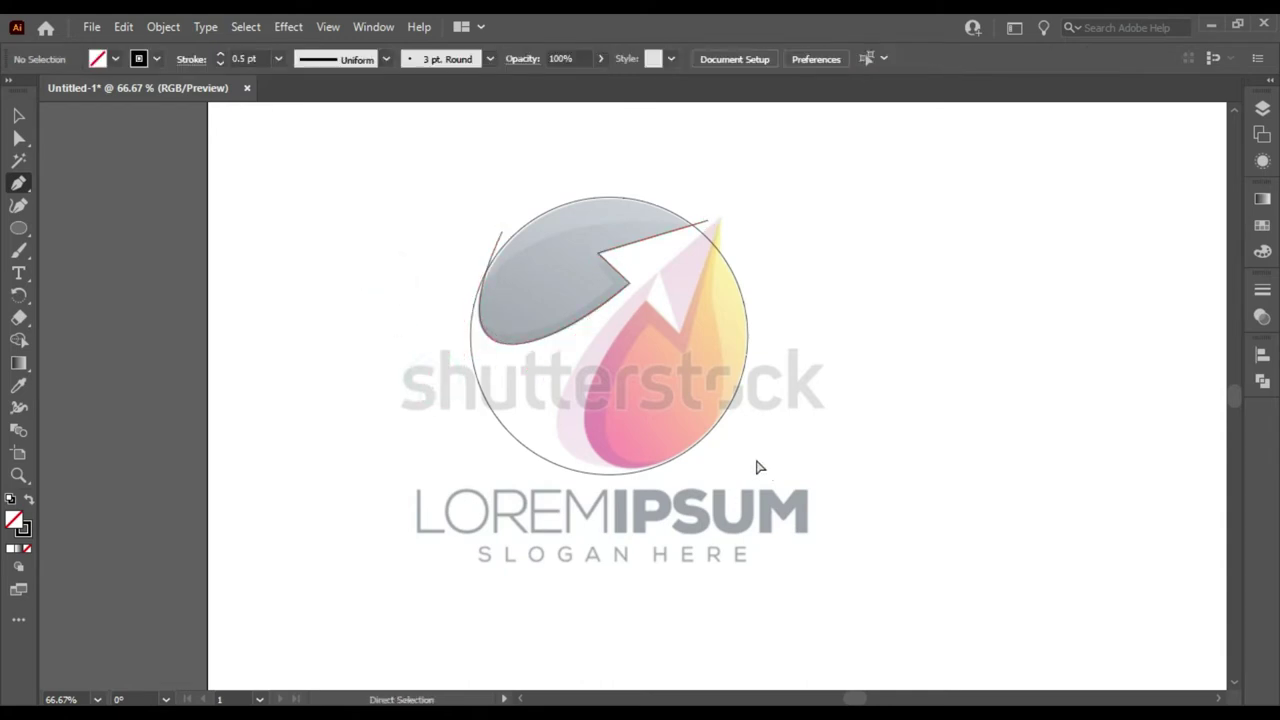
Step: Place Pen points from the flame's bottom through the notch corners to its top tip
click(697, 462)
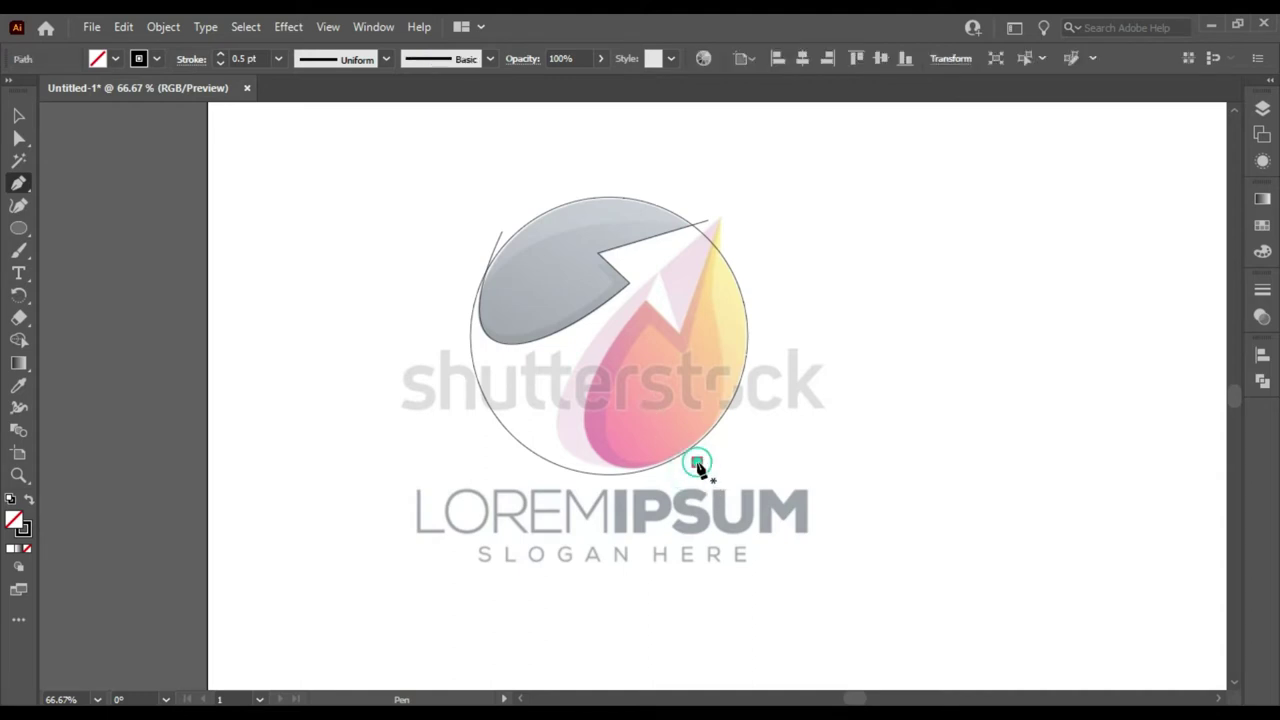
click(644, 300)
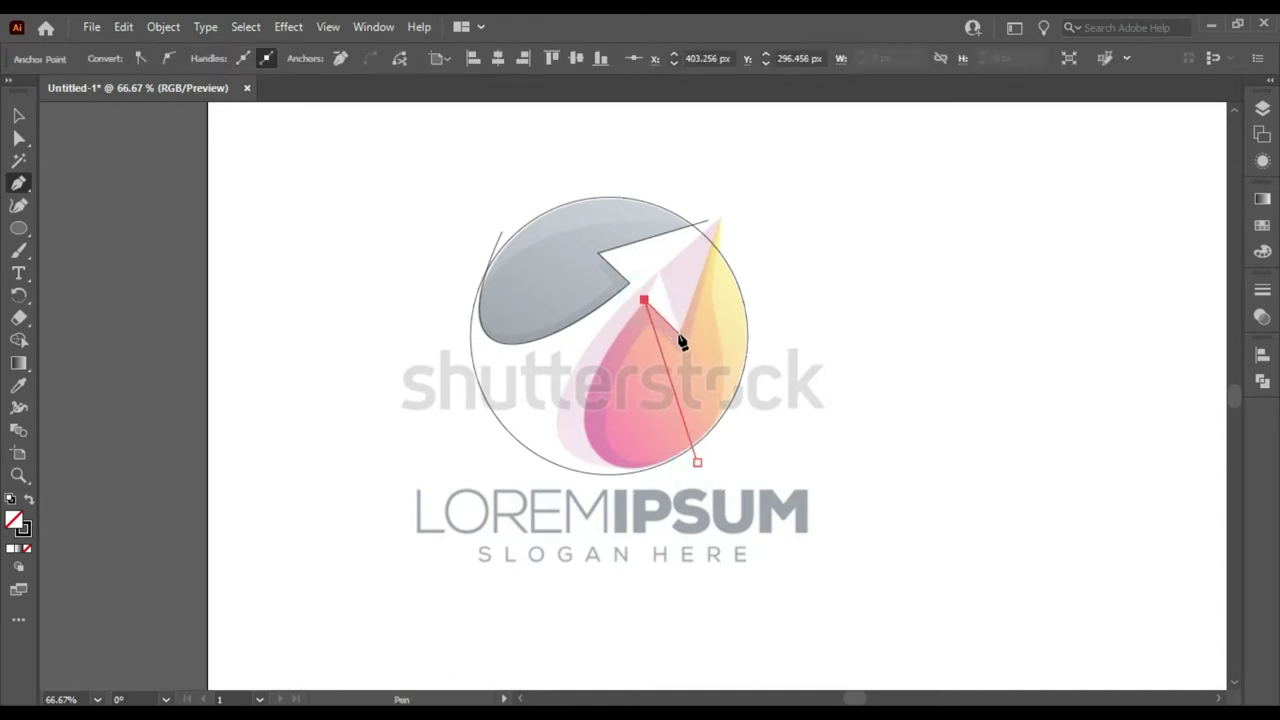
click(678, 334)
click(719, 216)
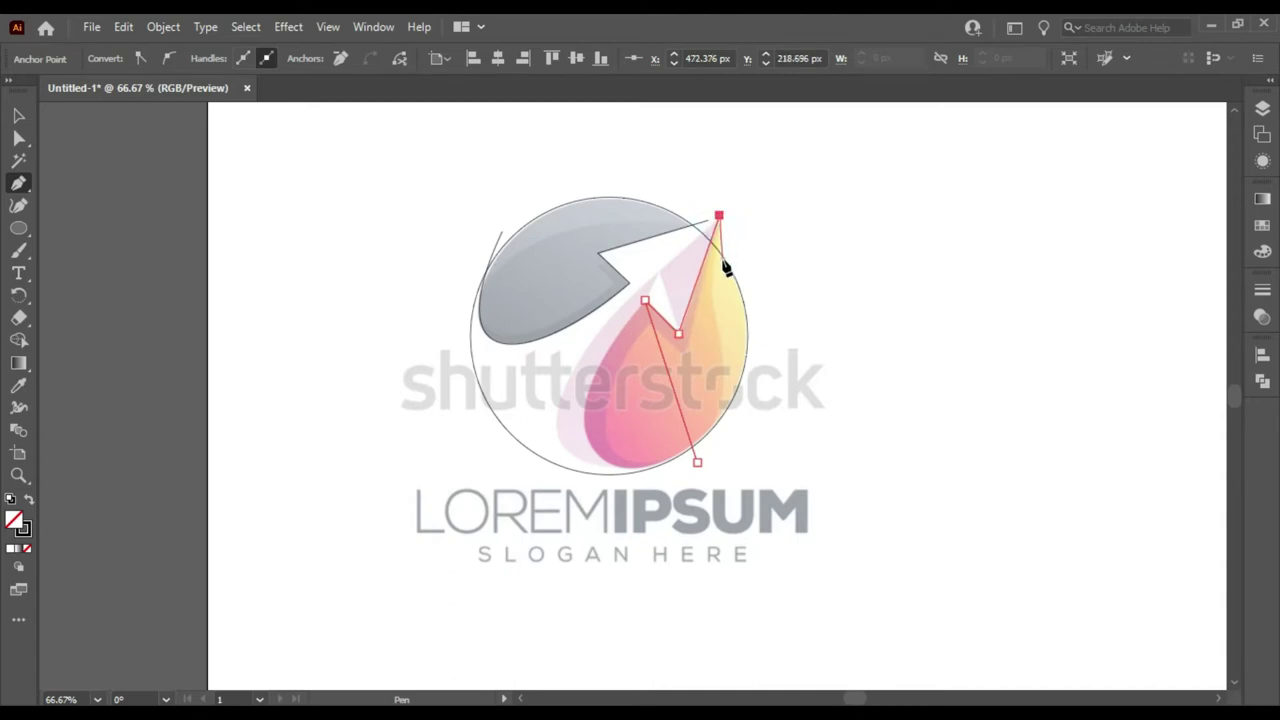
ctrl+click(826, 235)
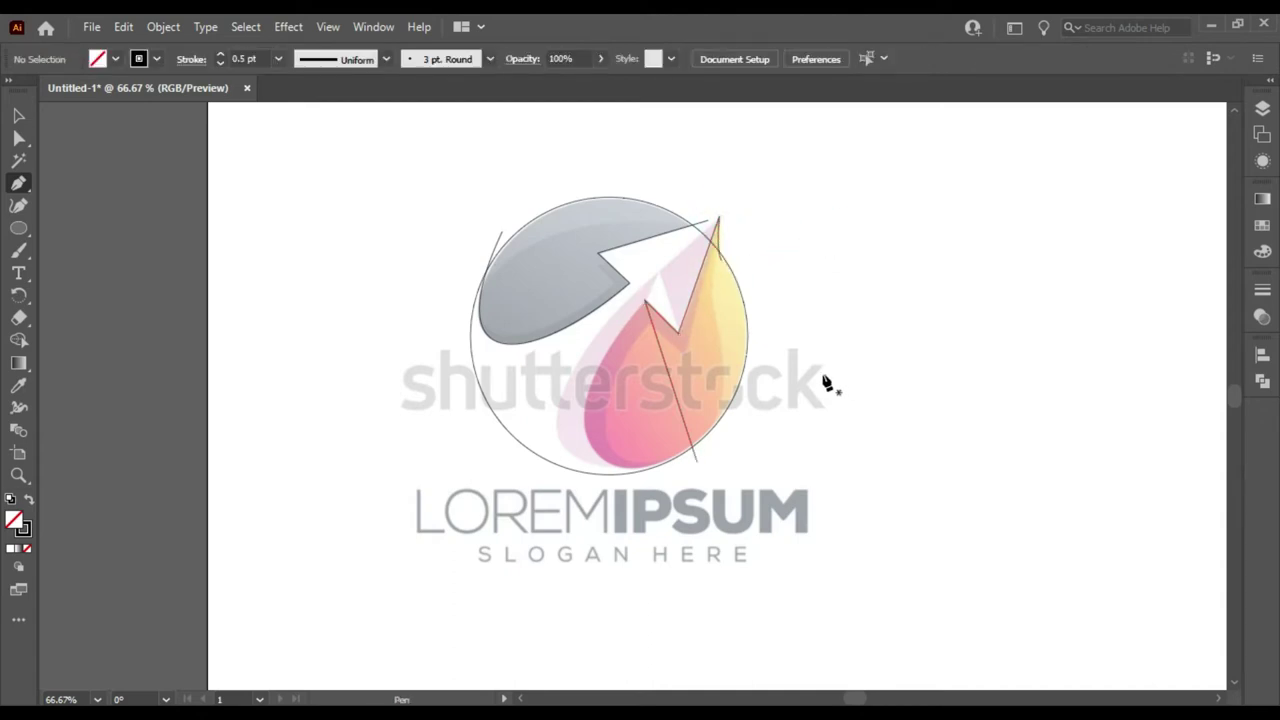
Step: Curve the line's lower segment to follow the flame's left edge
key(v)
drag(774, 438, 680, 497)
click(692, 402)
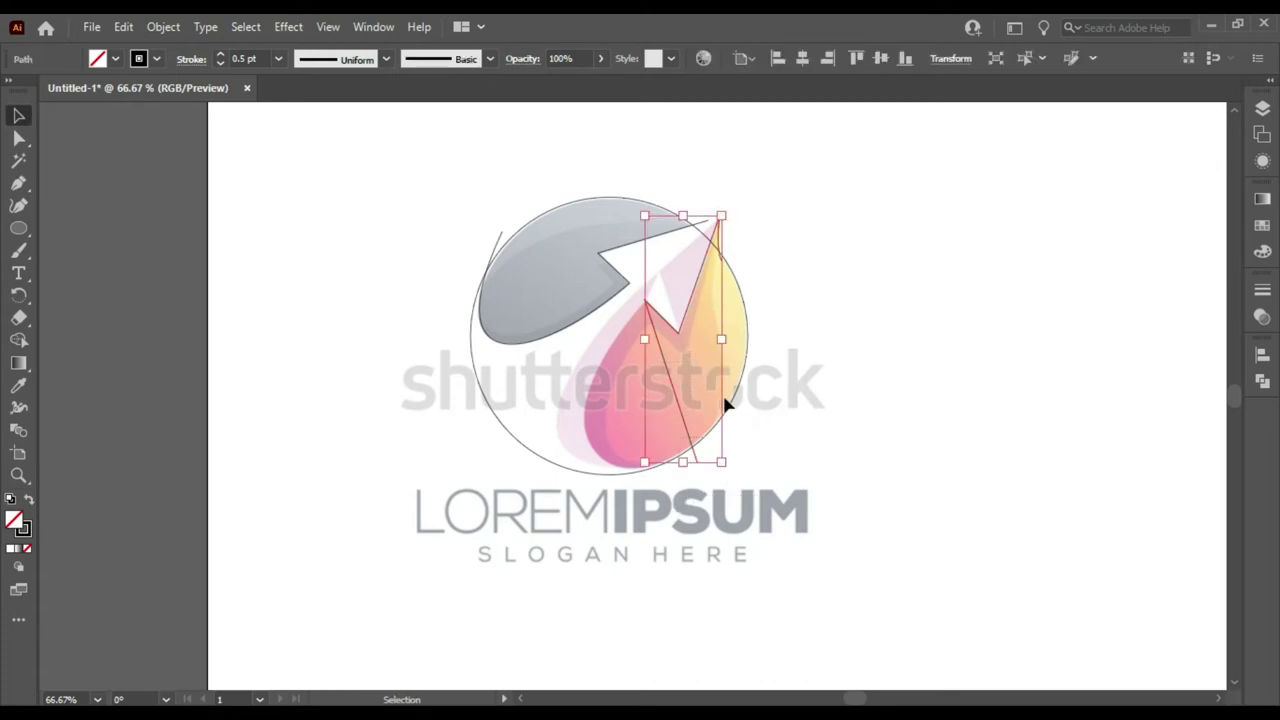
key(p)
mouse_move(686, 418)
mouse_down()
mouse_move(598, 452)
mouse_move(603, 422)
mouse_move(569, 390)
mouse_up()
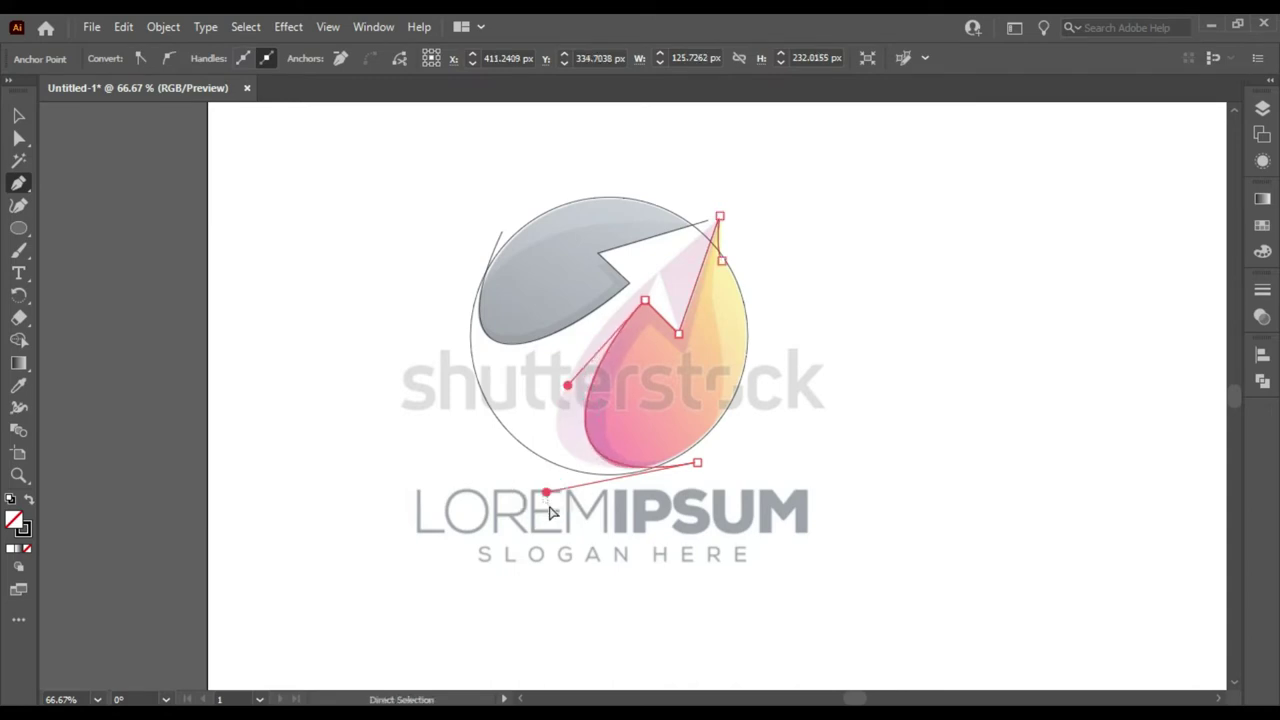
drag(548, 500, 630, 508)
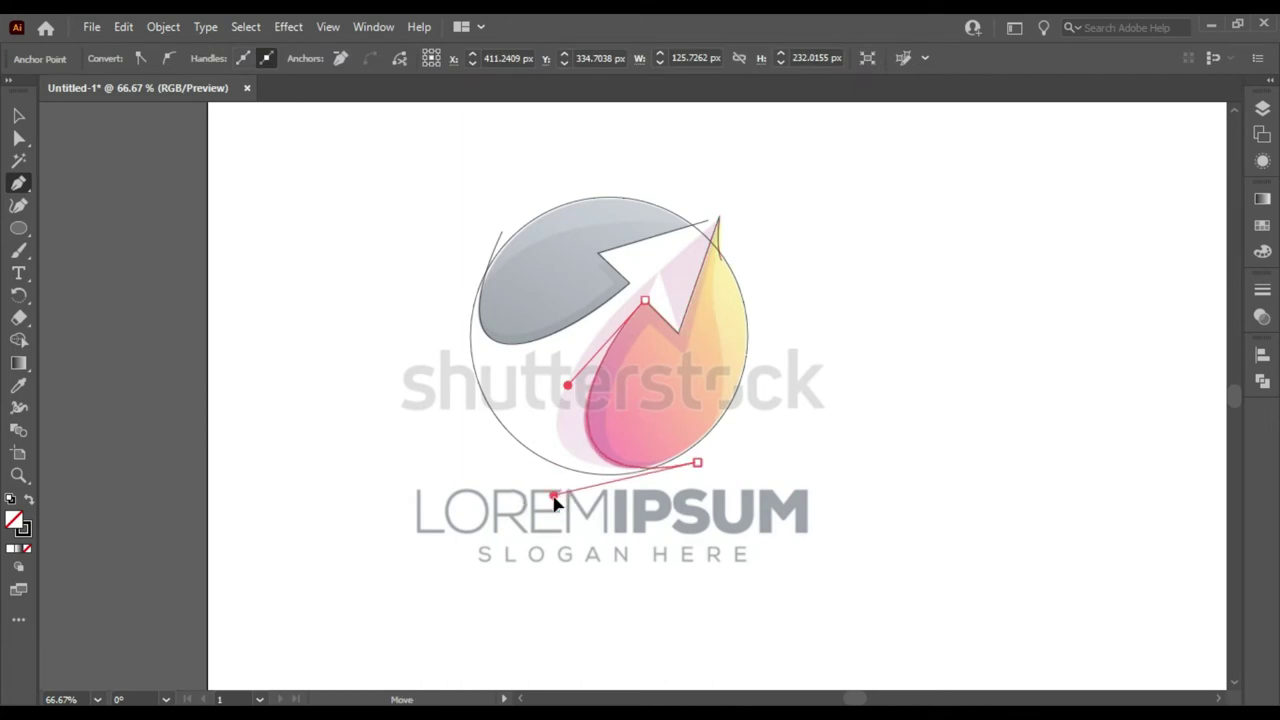
click(930, 321)
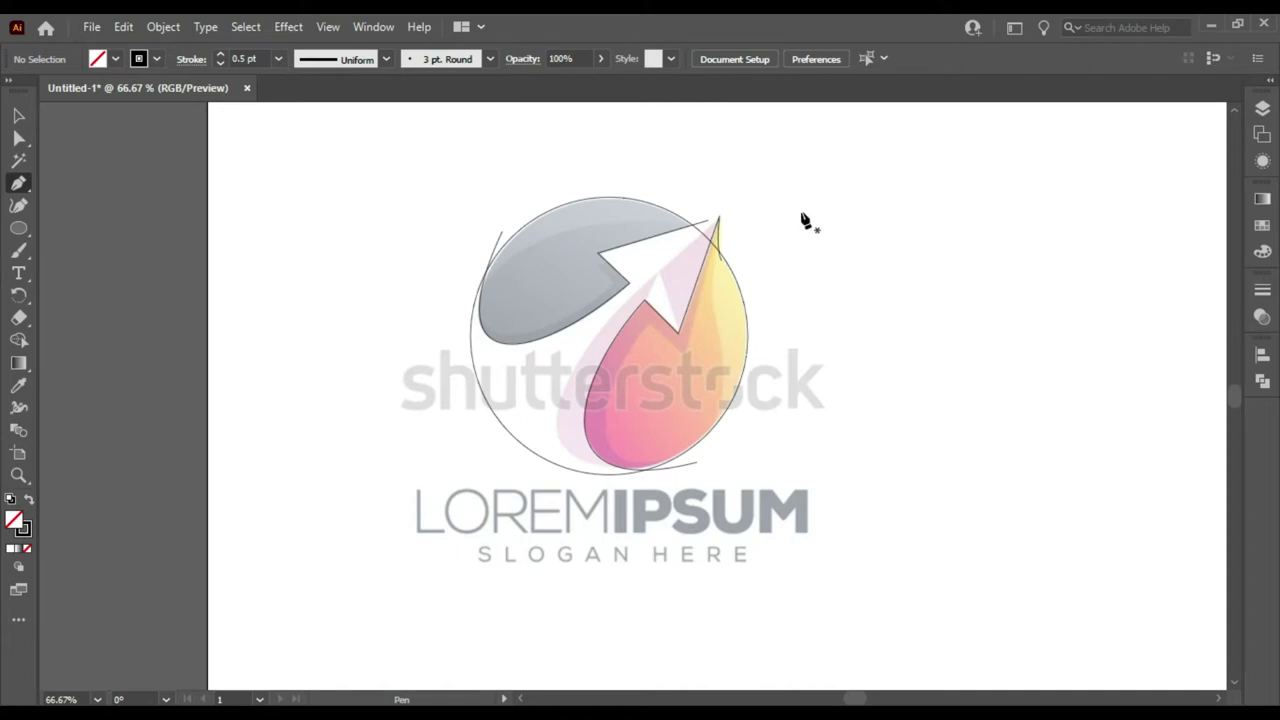
key(v)
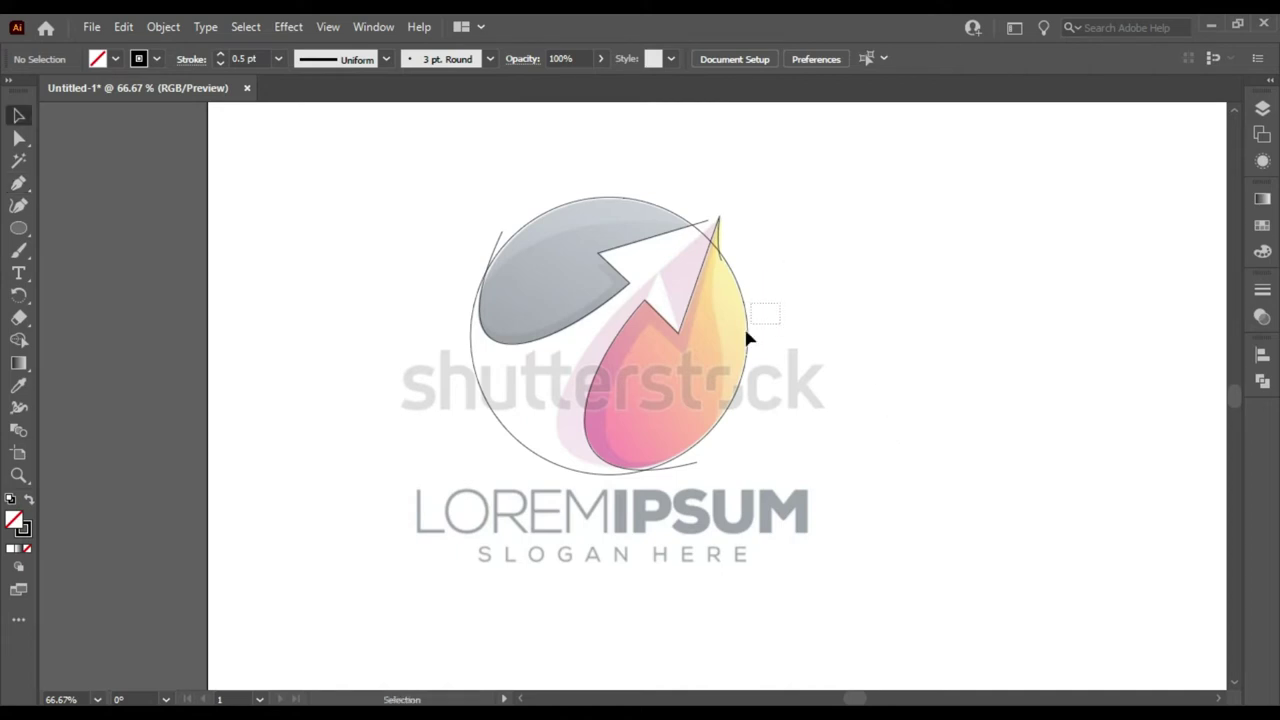
Step: Shape Builder-merge the grey region up to its tip and the thin tip sliver into the flame
click(519, 421)
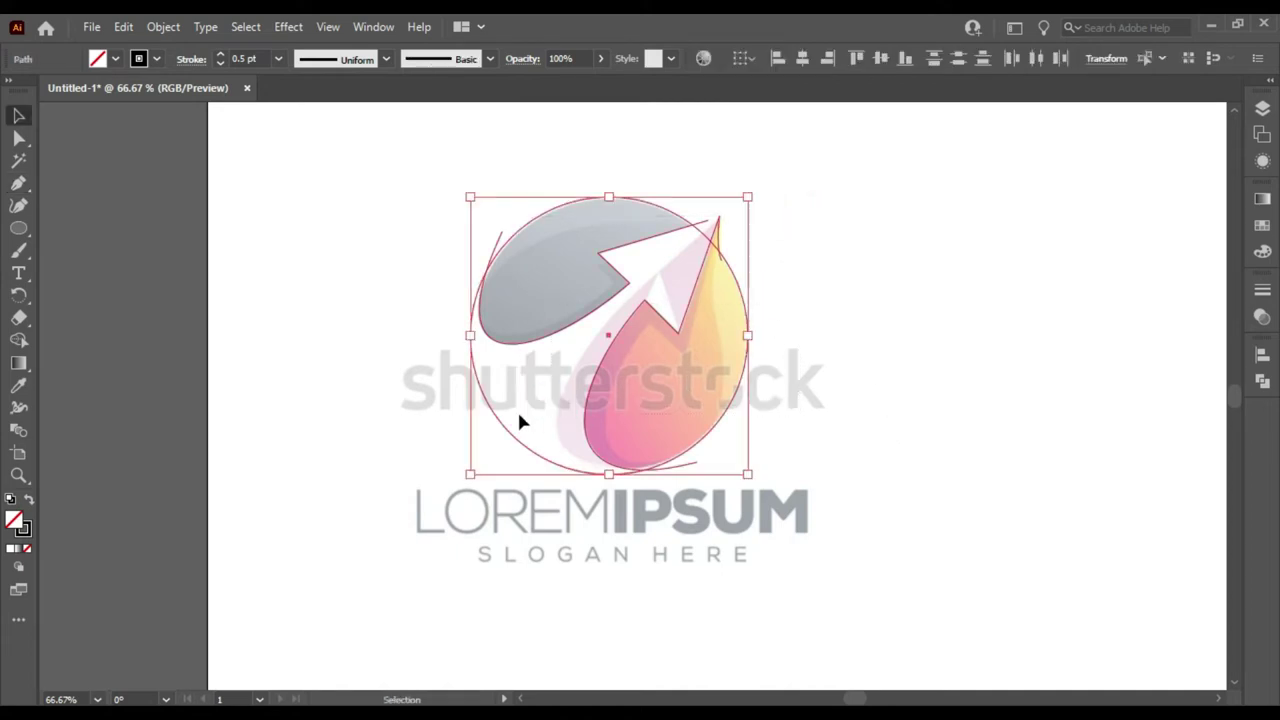
click(24, 341)
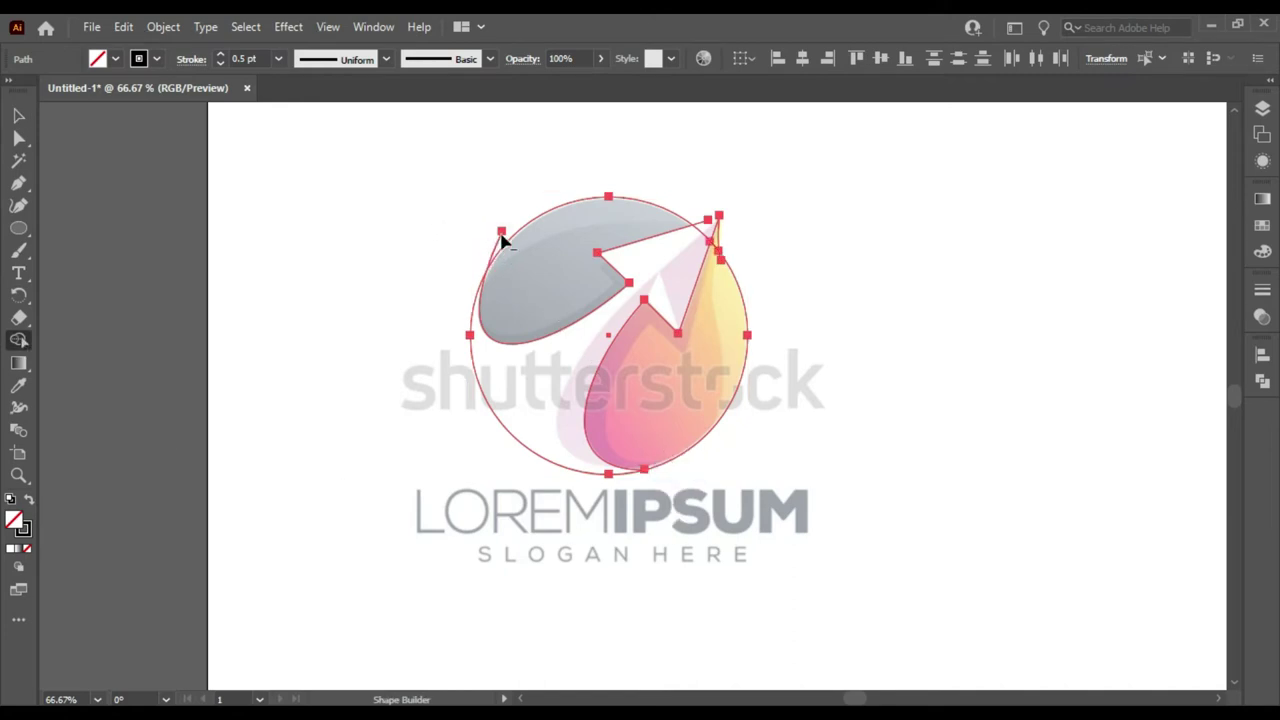
drag(503, 238, 705, 228)
scroll(589, 287, up, 2)
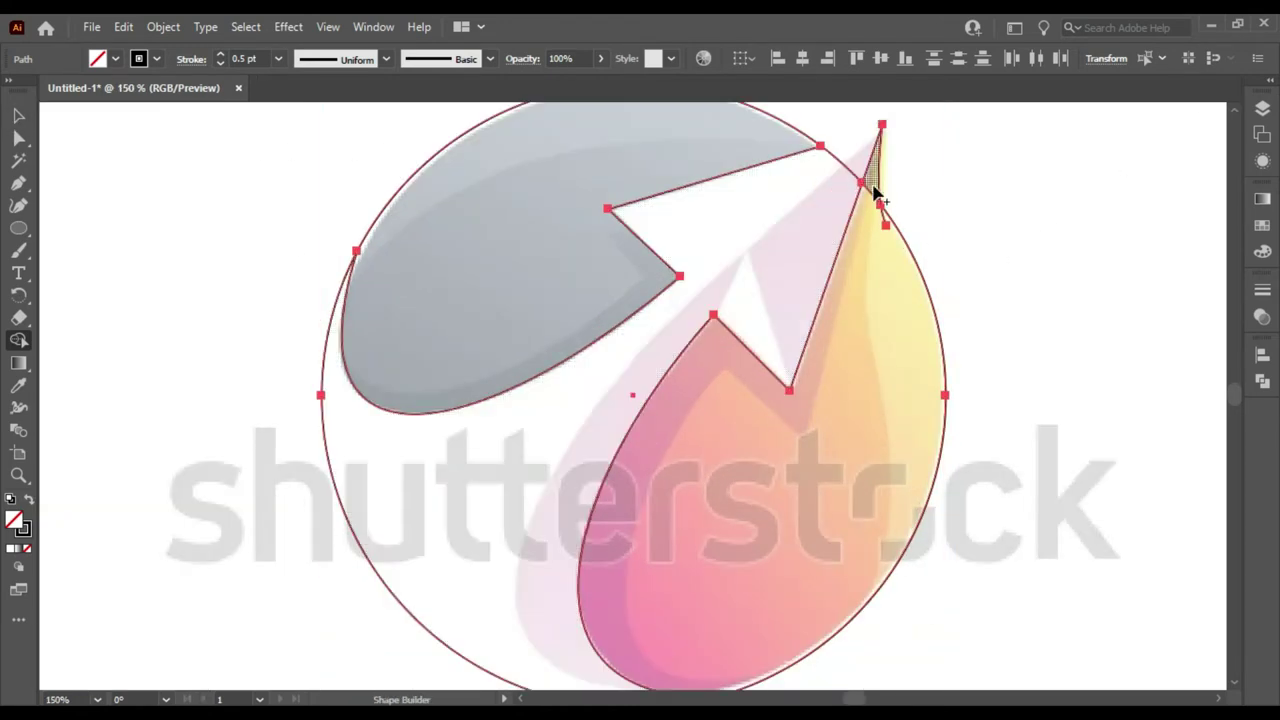
drag(882, 210, 868, 240)
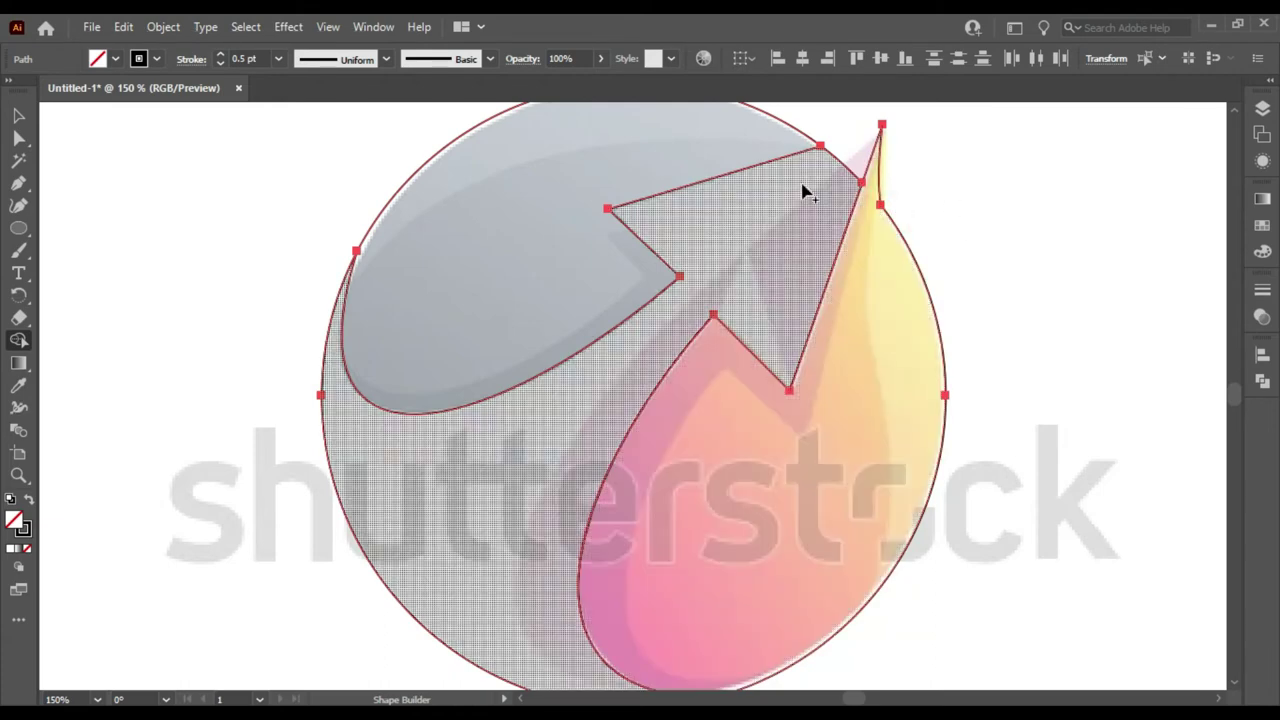
Step: Delete the leftover background regions outside the arc and flame
alt+click(380, 497)
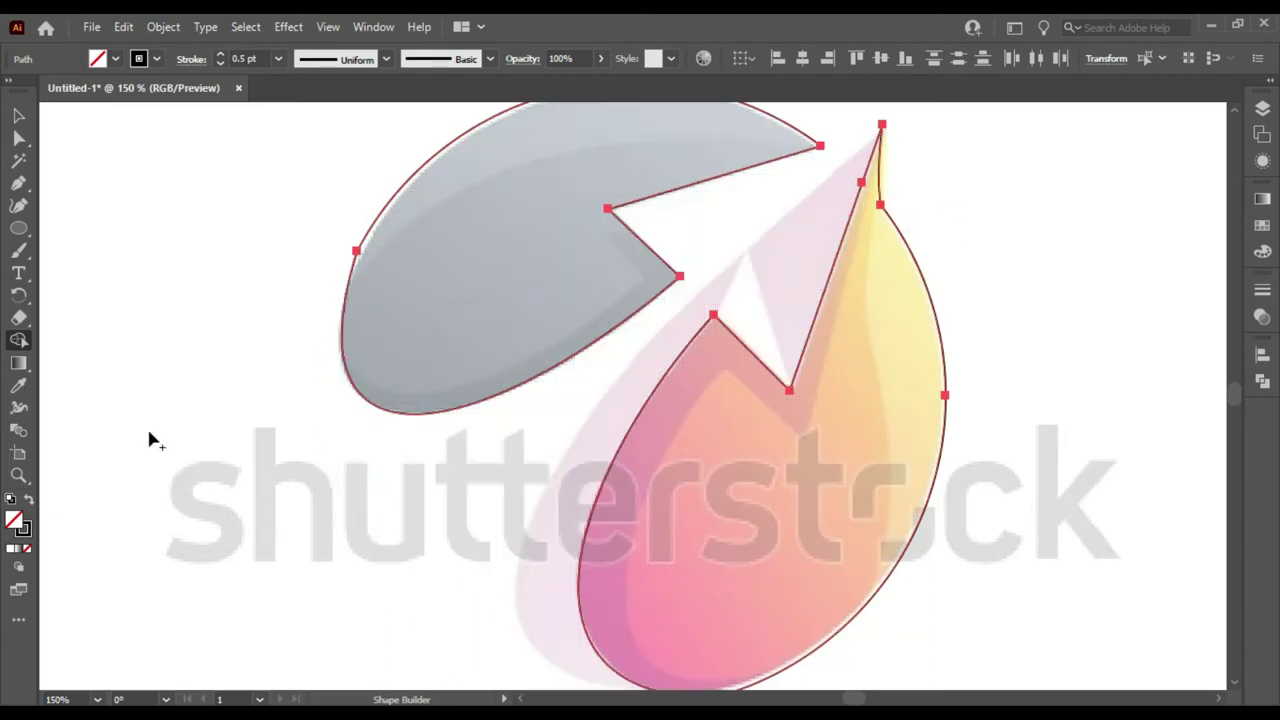
click(19, 115)
key(Return)
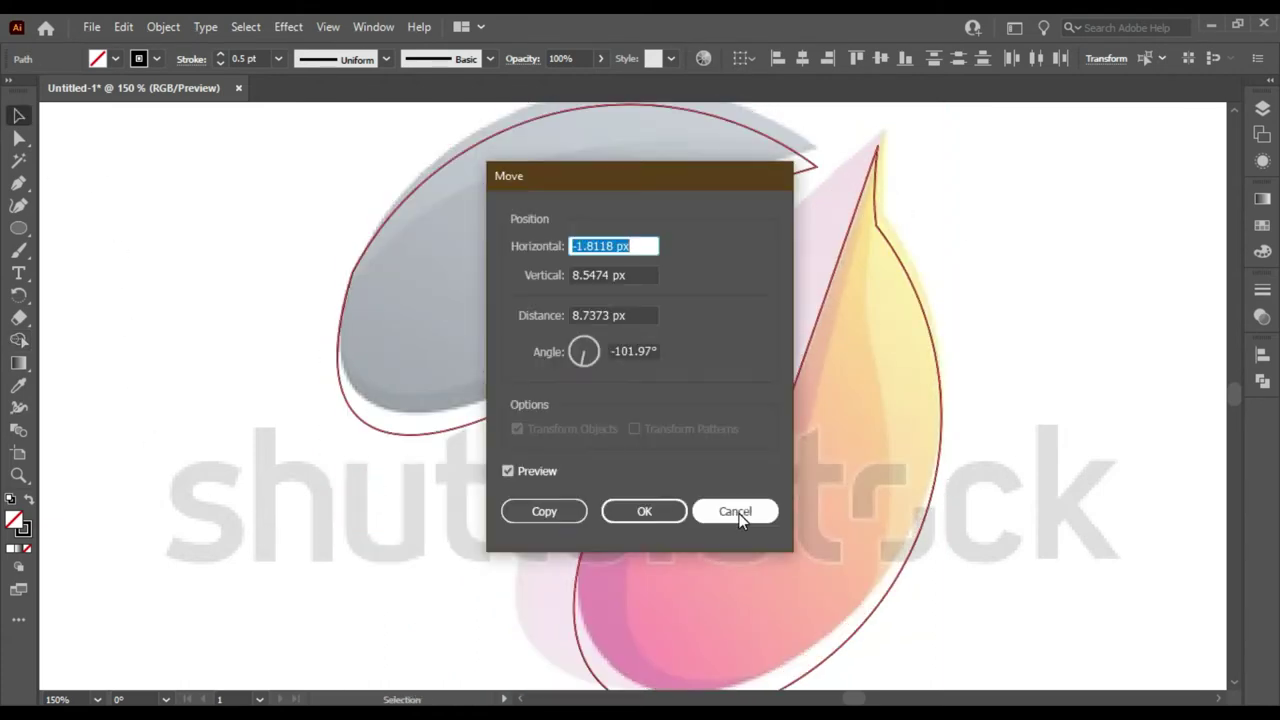
click(720, 512)
click(63, 231)
Step: Round the grey arc shape's left corner using its corner widget
key(ctrl+minus)
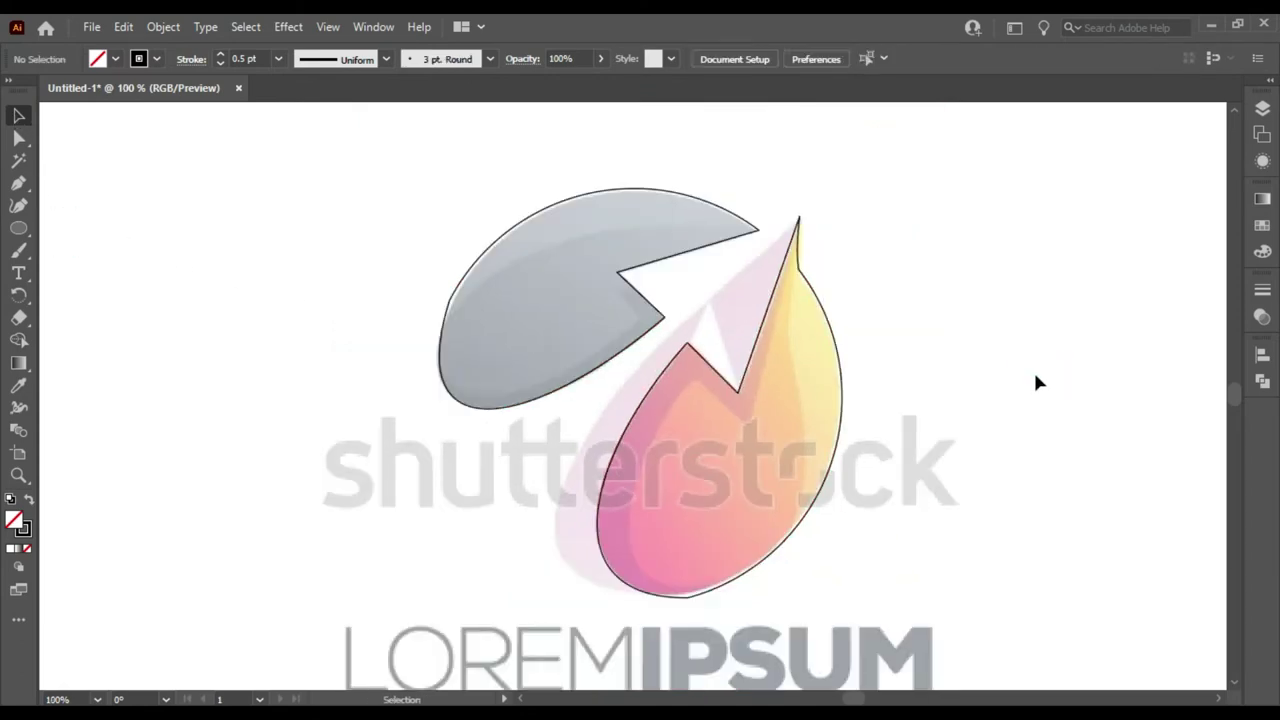
click(455, 345)
key(a)
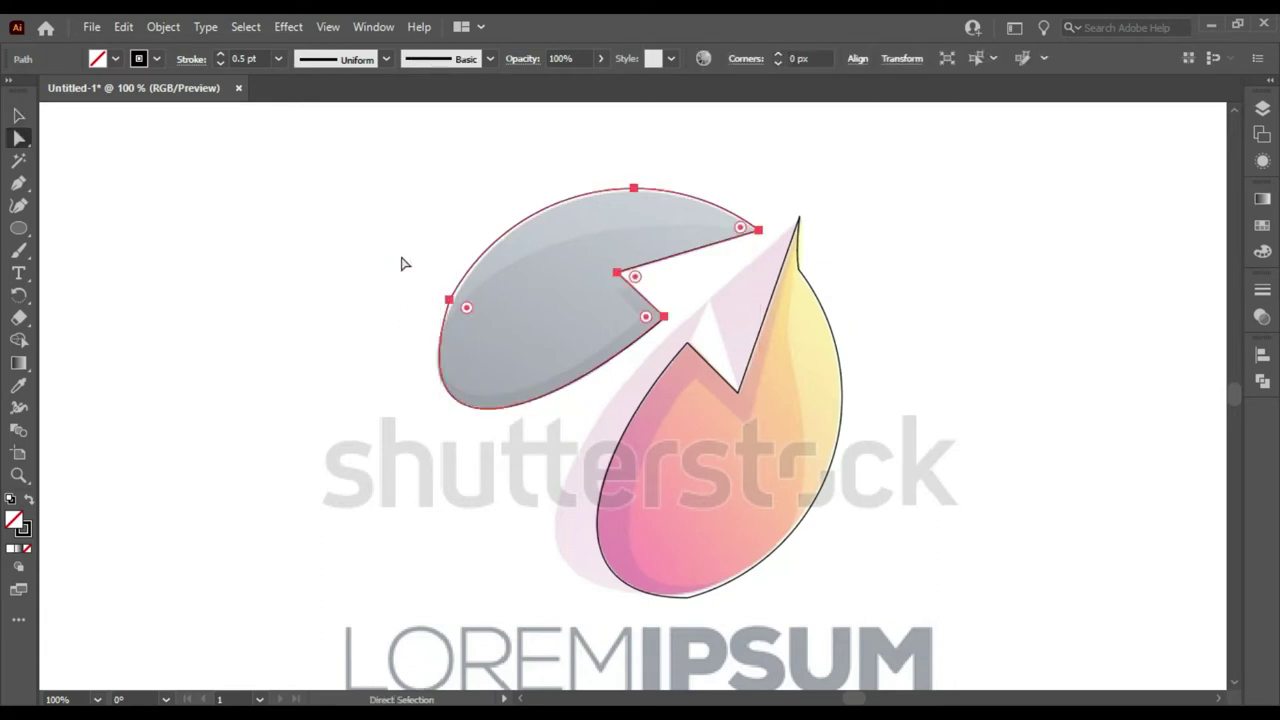
click(449, 300)
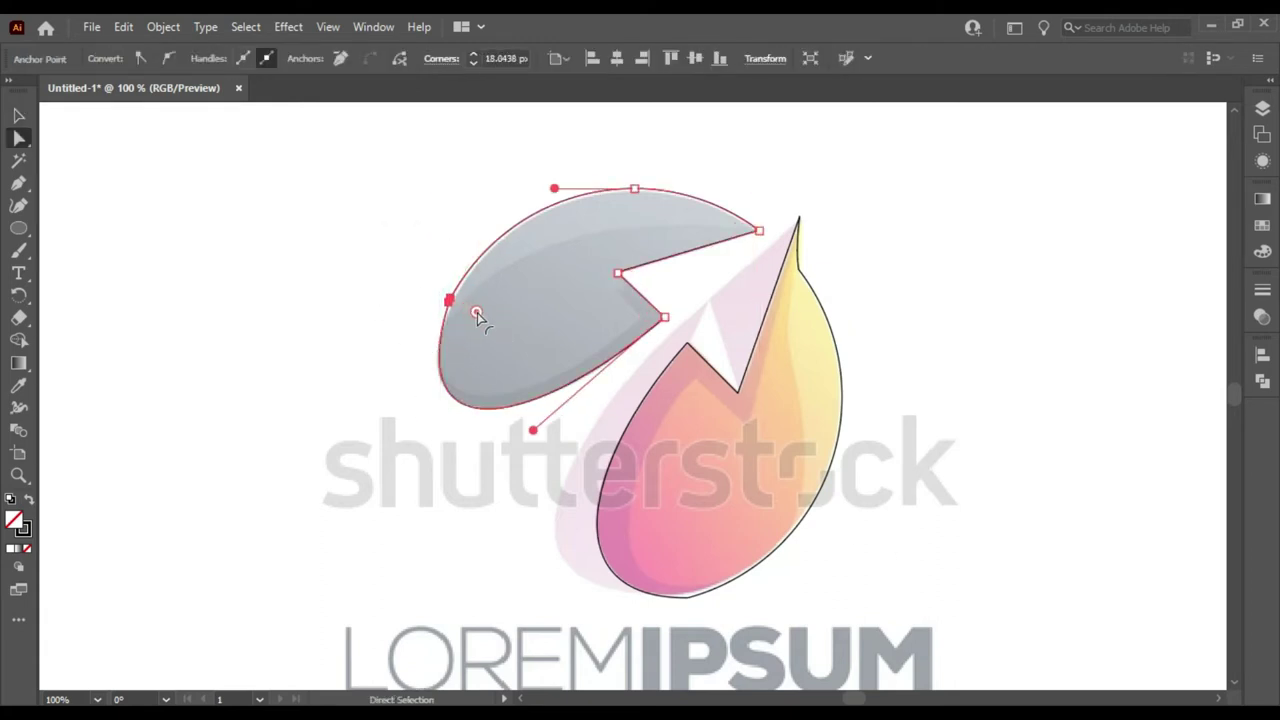
drag(465, 310, 630, 390)
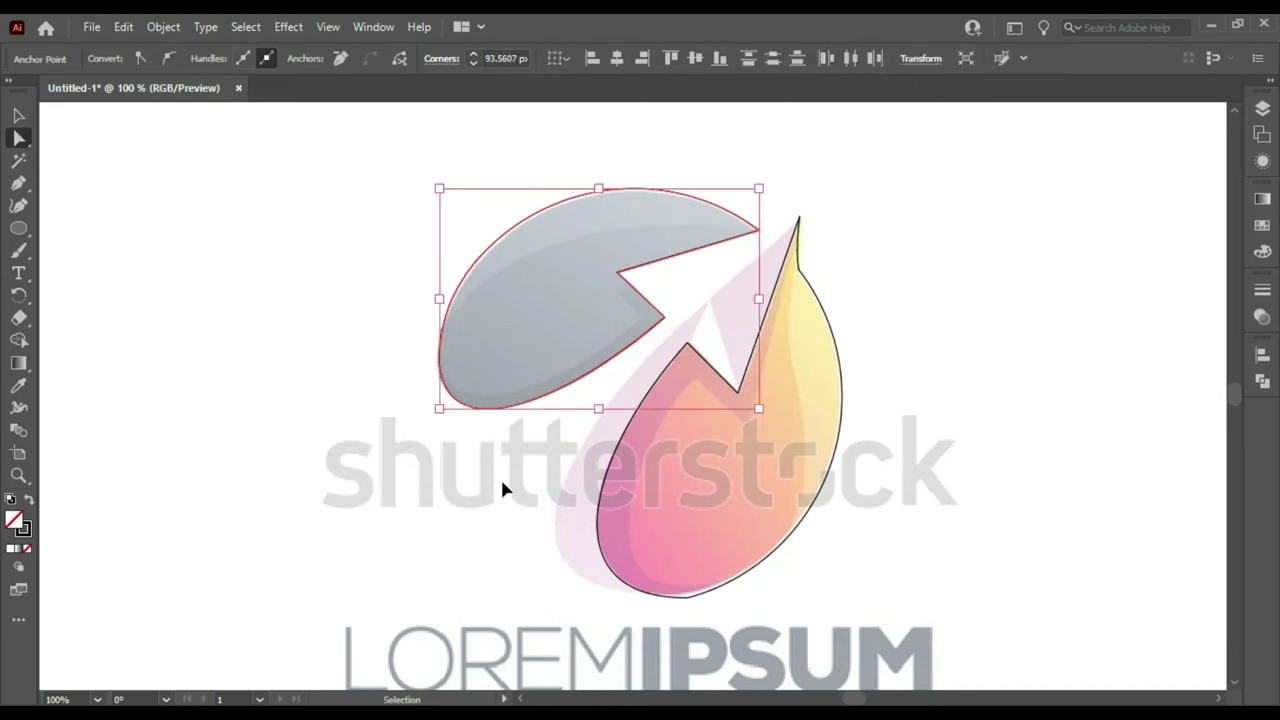
click(500, 476)
Step: Add anchors on the flame's lower left and right curves and remove its bottom anchor
click(678, 588)
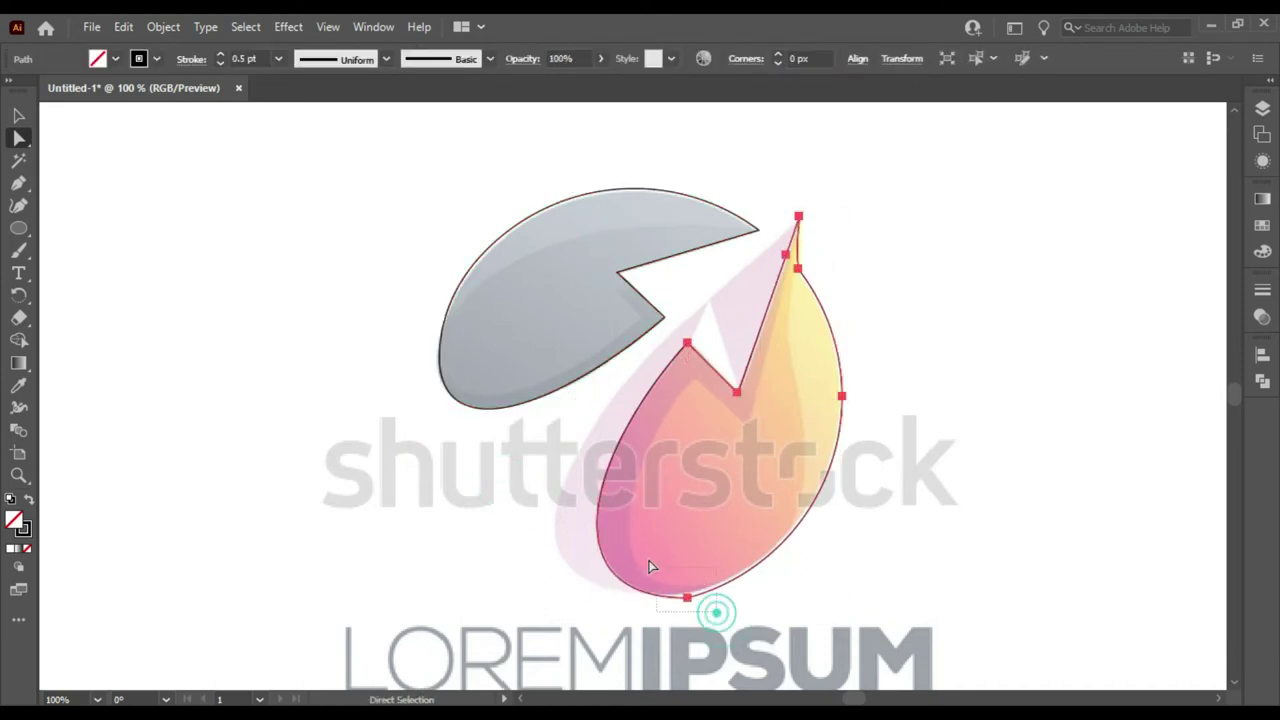
key(p)
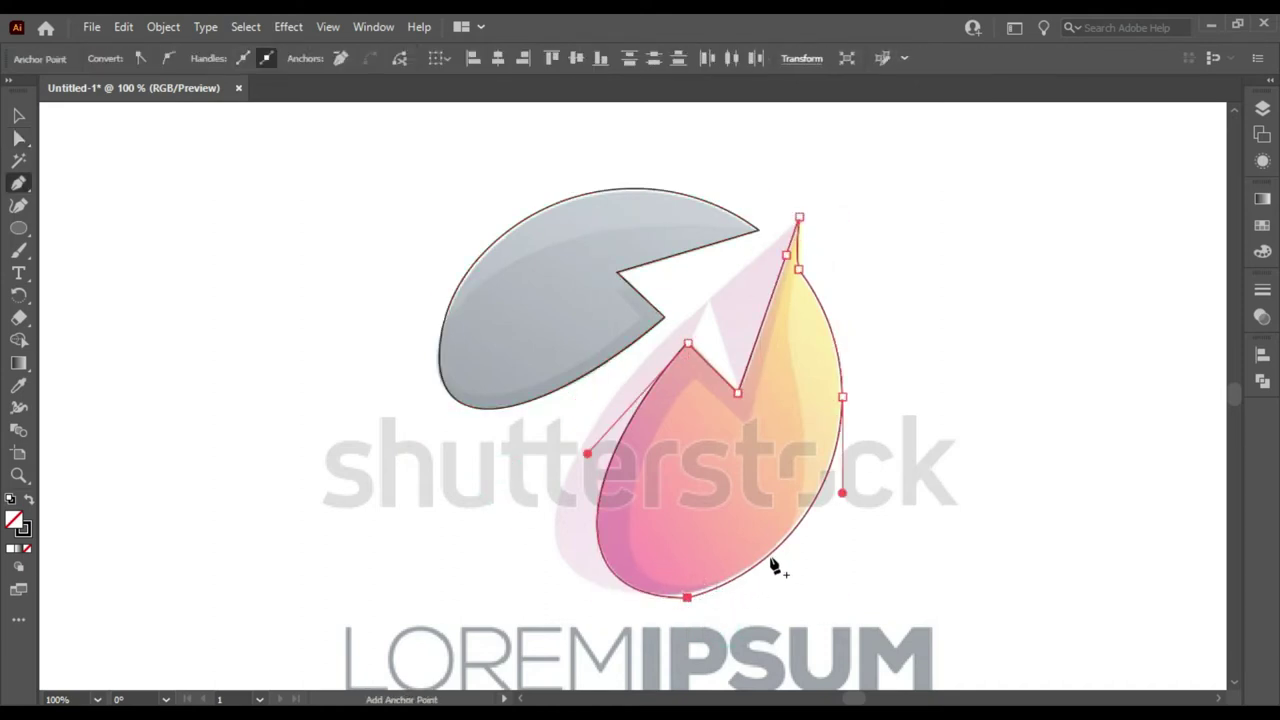
click(771, 553)
click(634, 589)
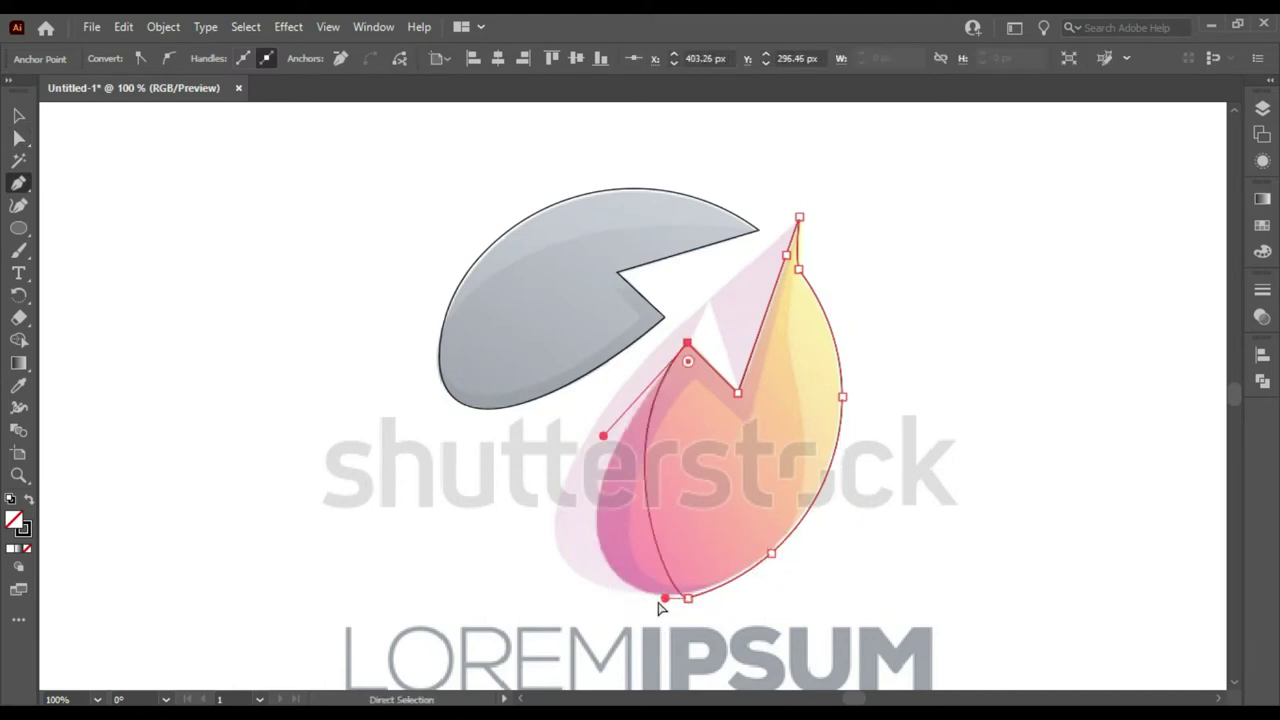
click(687, 598)
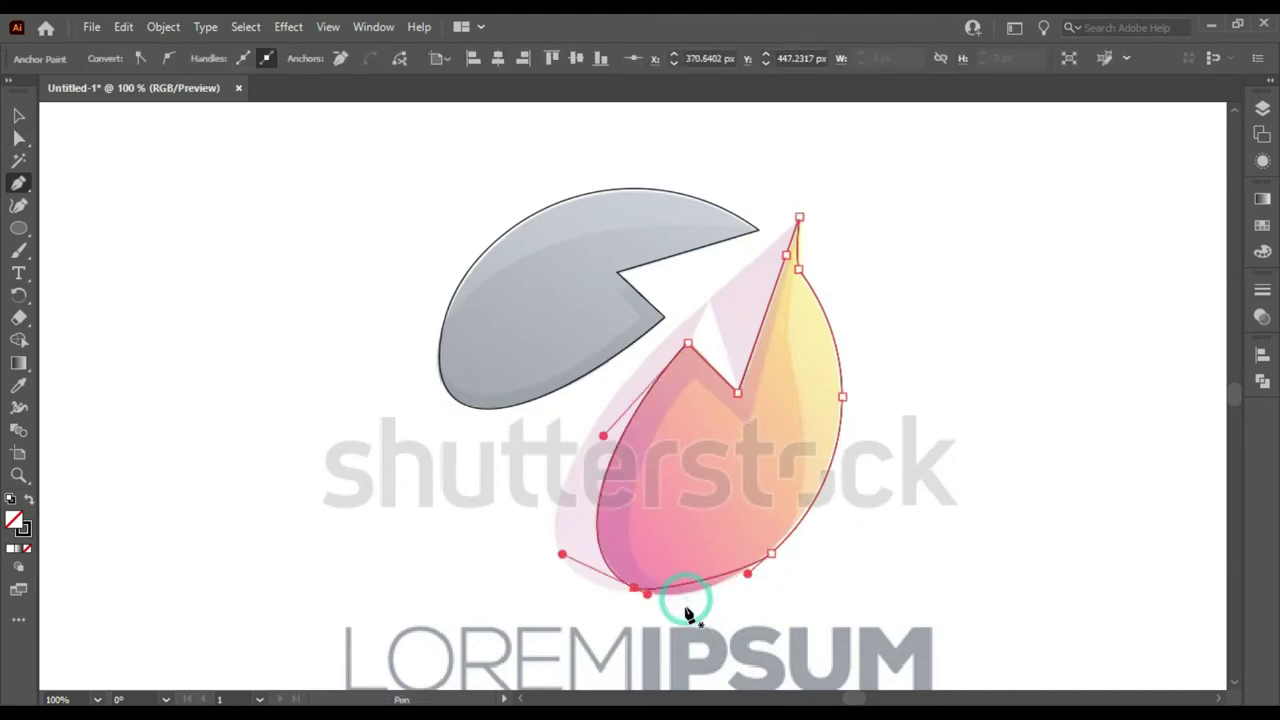
key(ctrl+z)
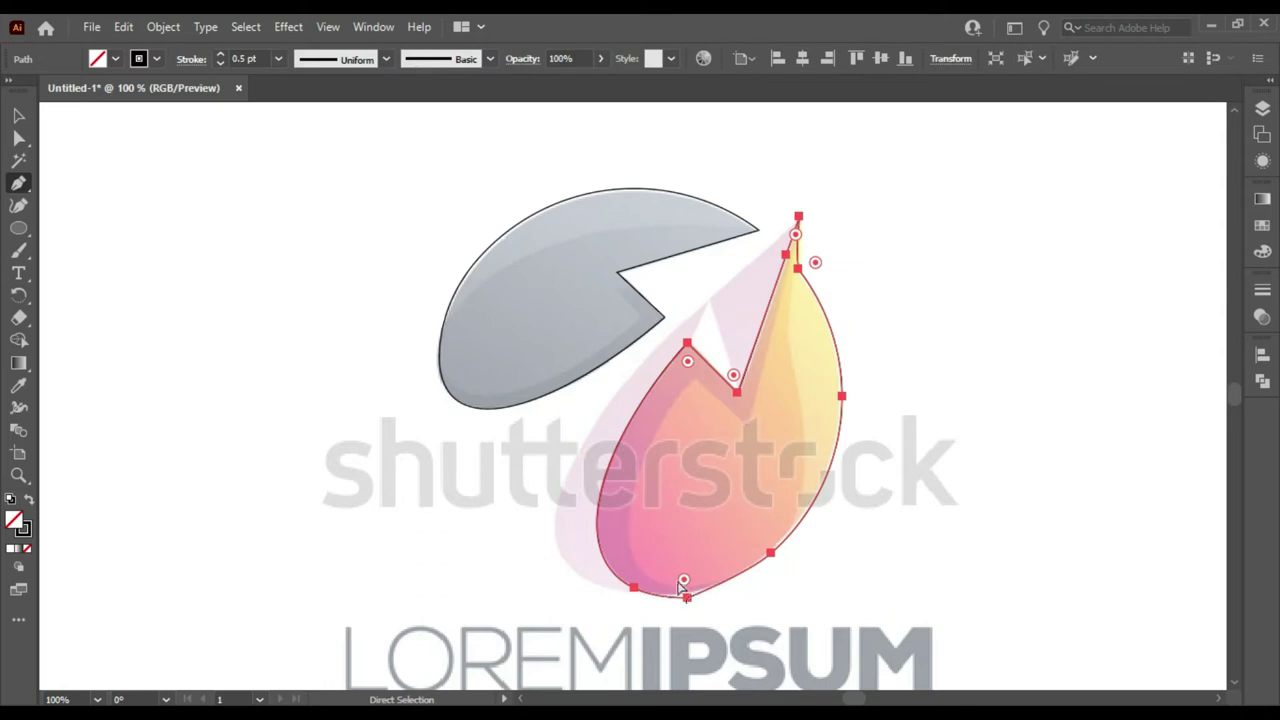
key(ctrl+z)
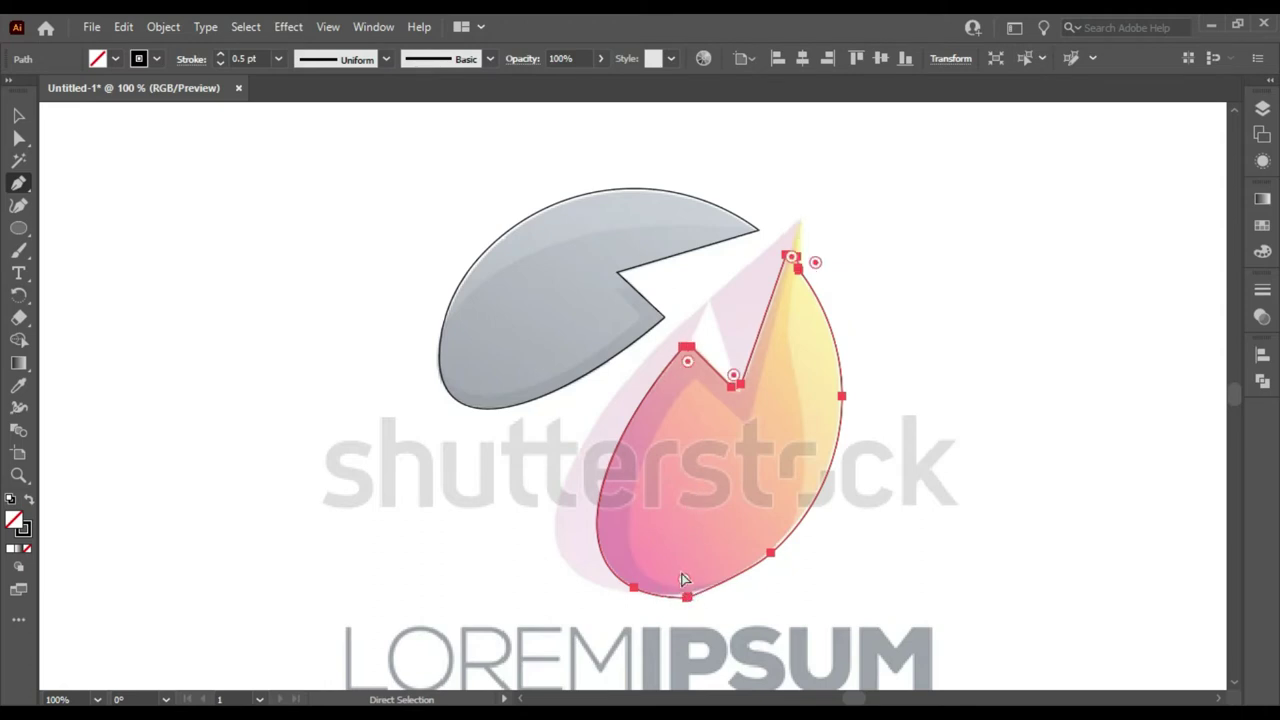
click(687, 598)
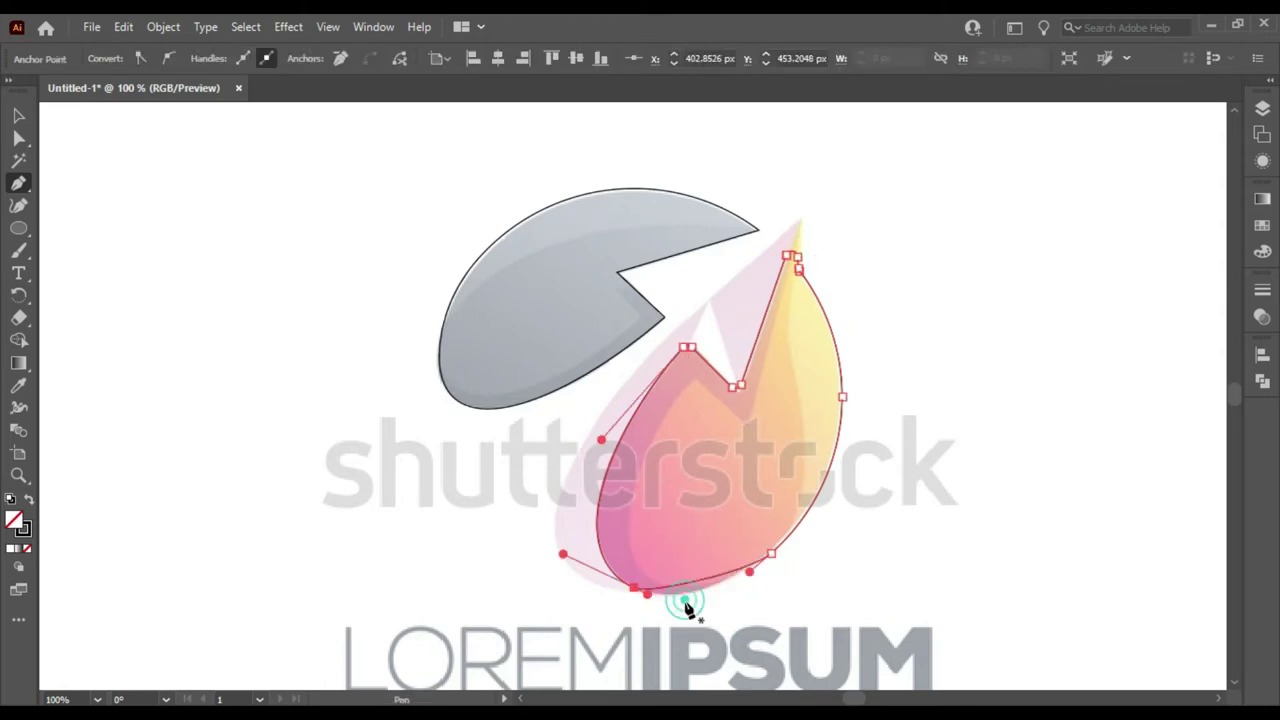
Step: Reshape the flame's bottom curve and shift its bottom point left to match the logo
ctrl+click(648, 598)
ctrl+click(660, 605)
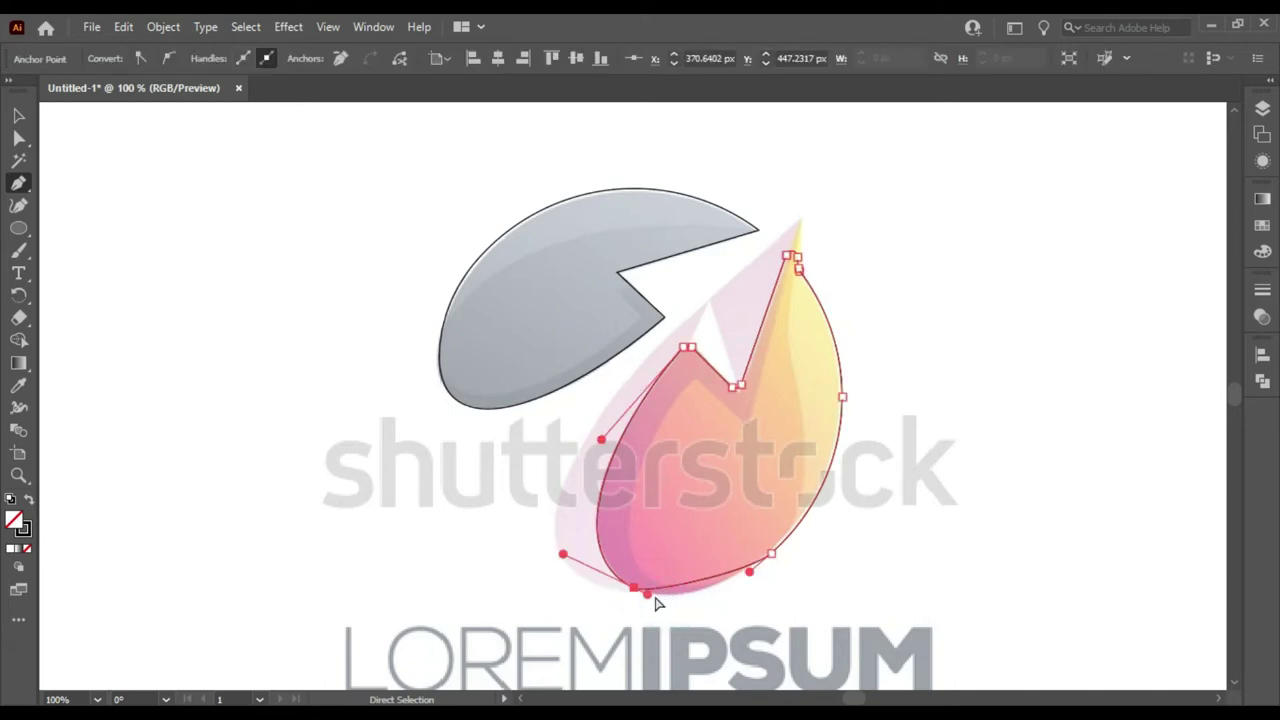
drag(647, 594, 682, 617)
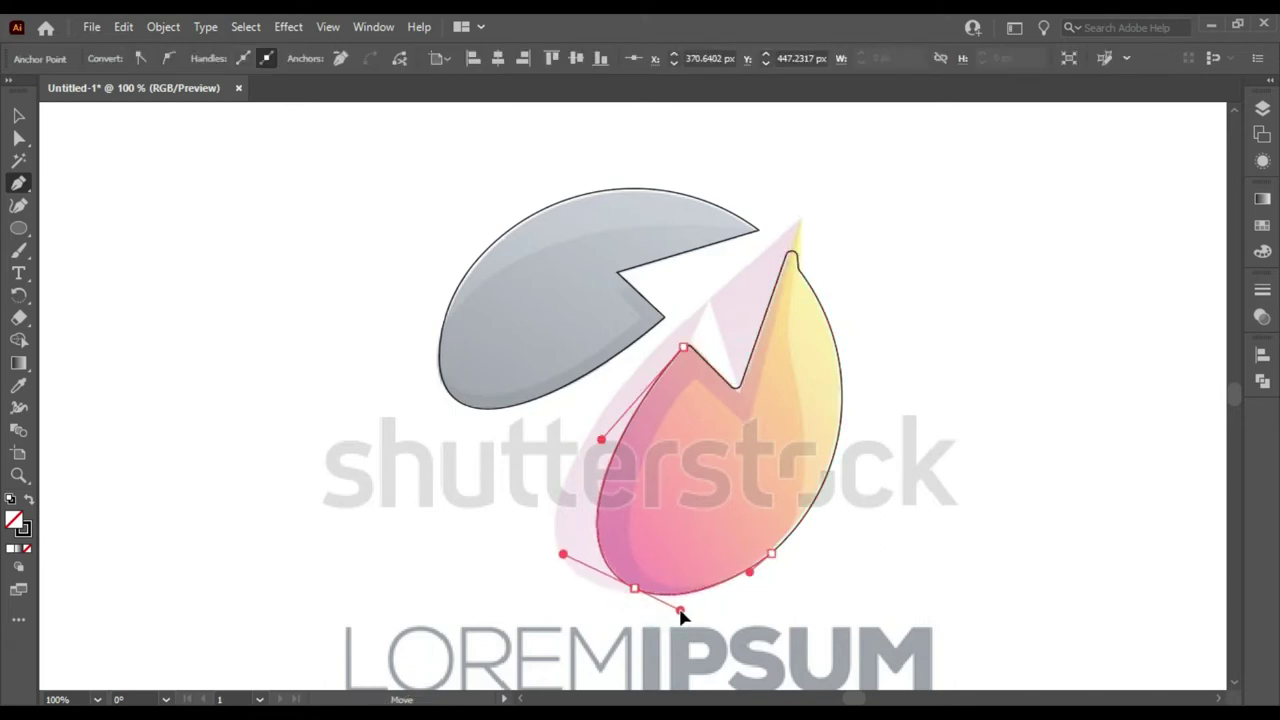
ctrl+click(928, 535)
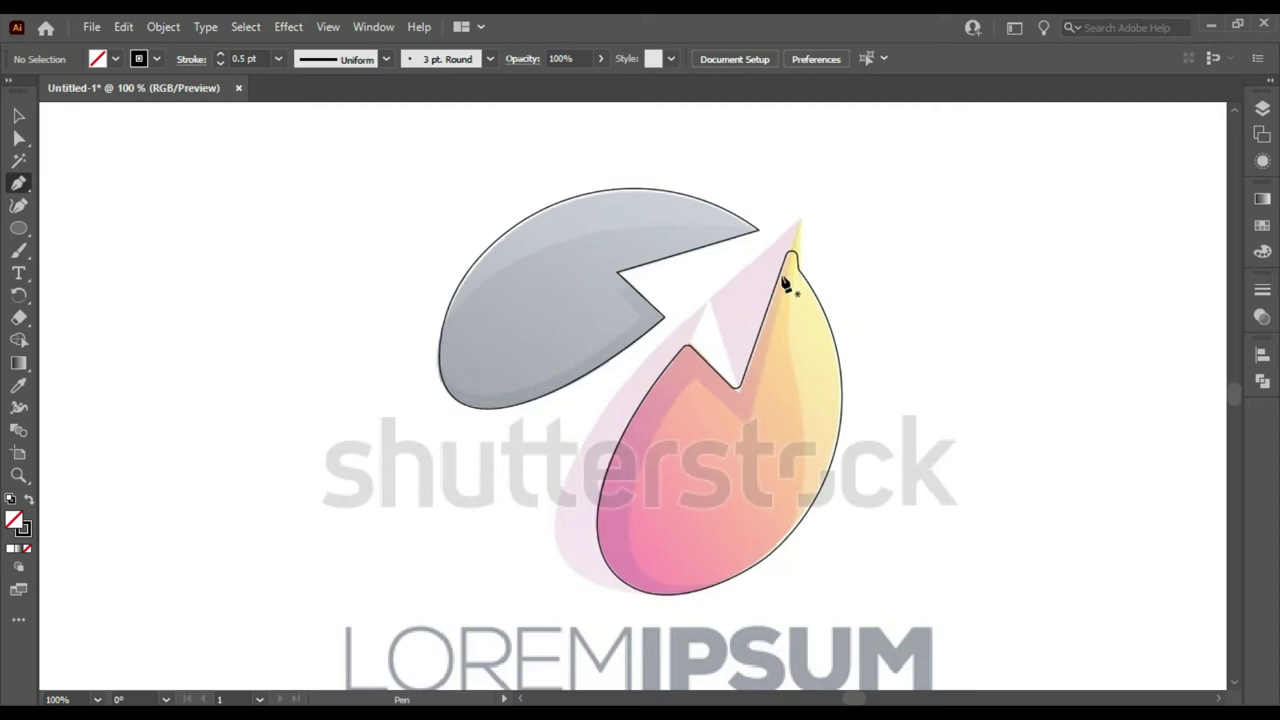
ctrl+click(806, 258)
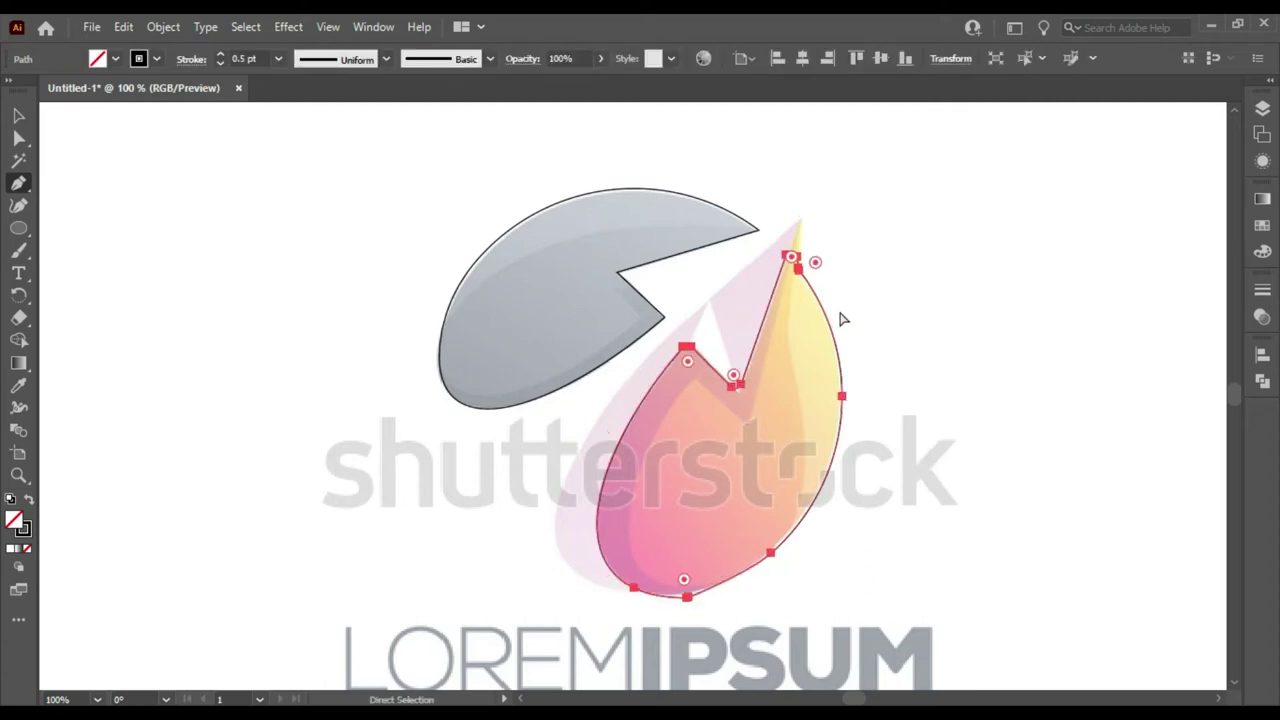
mouse_move(686, 598)
mouse_down()
mouse_move(650, 598)
mouse_move(676, 609)
mouse_up()
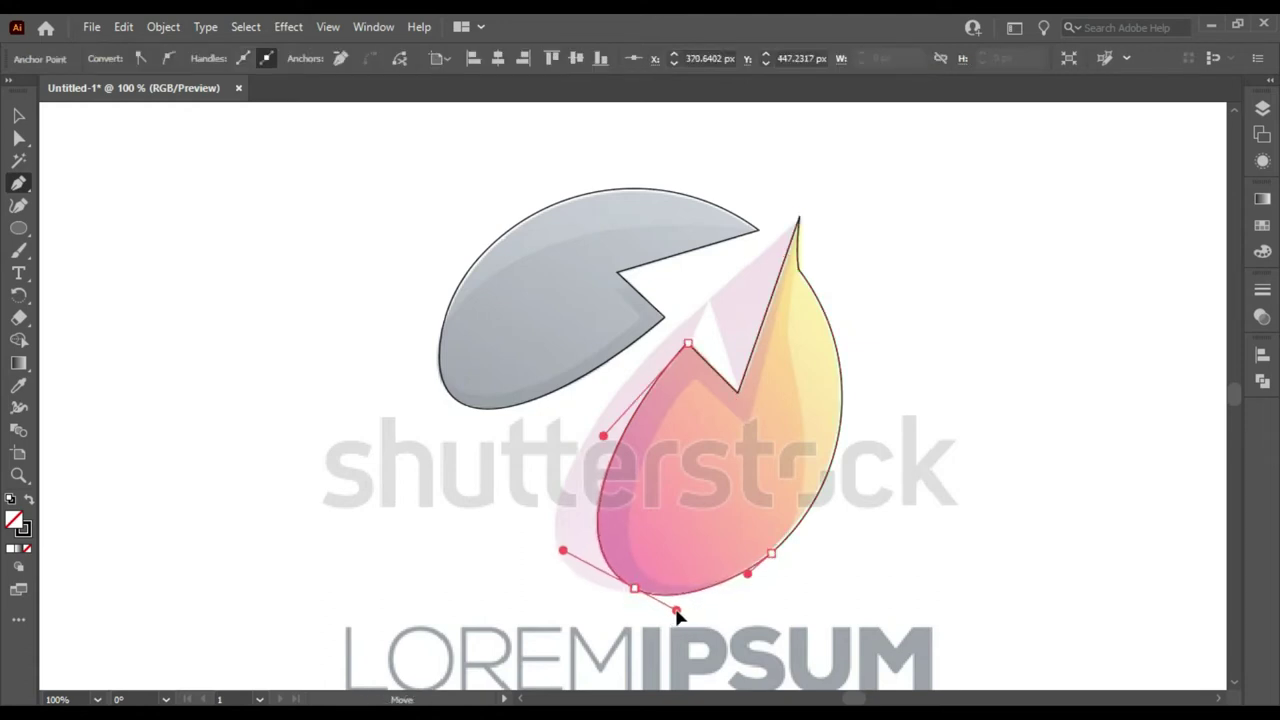
ctrl+click(998, 462)
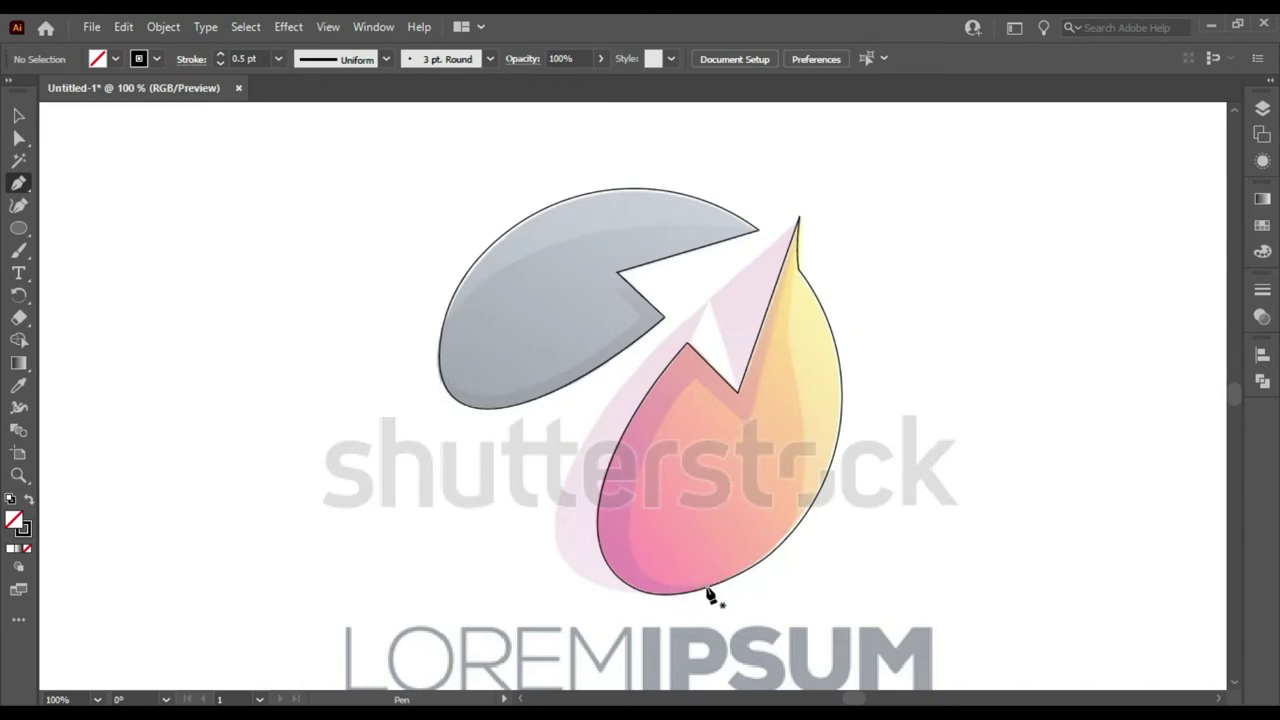
Step: Draw a curved Pen path from the flame's bottom around the left side to its top tip
drag(706, 588, 584, 627)
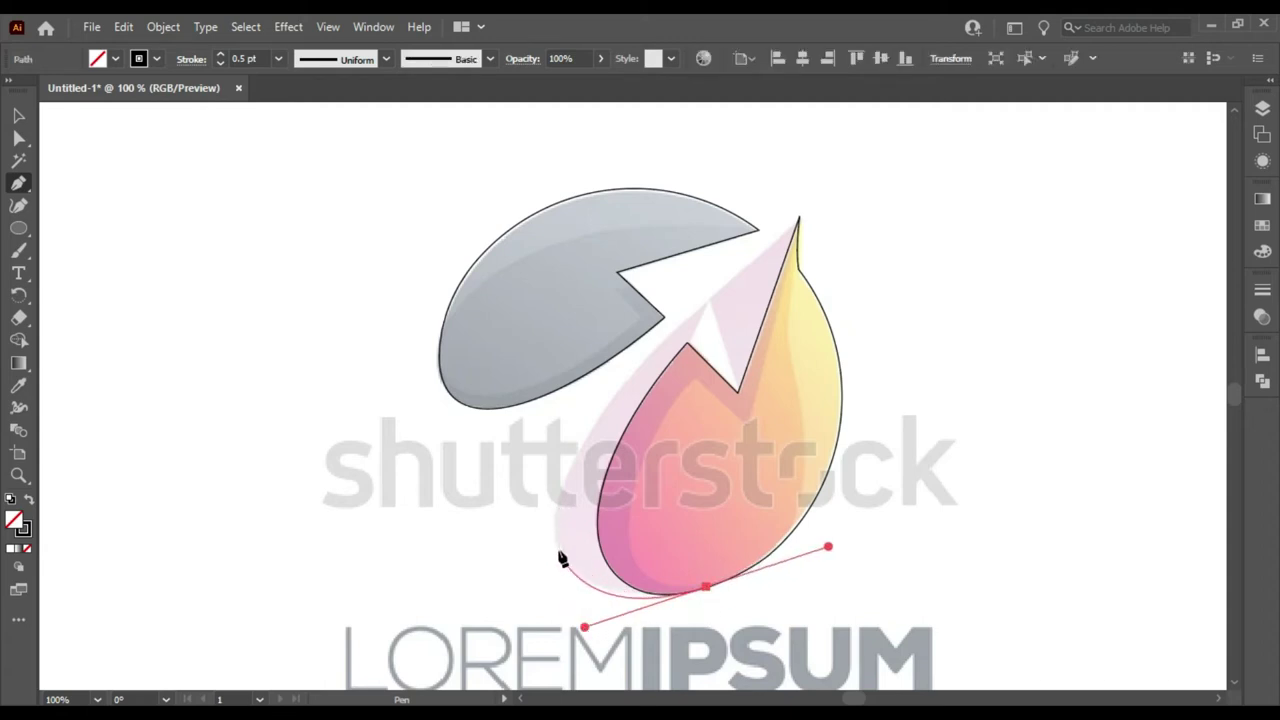
drag(557, 540, 553, 522)
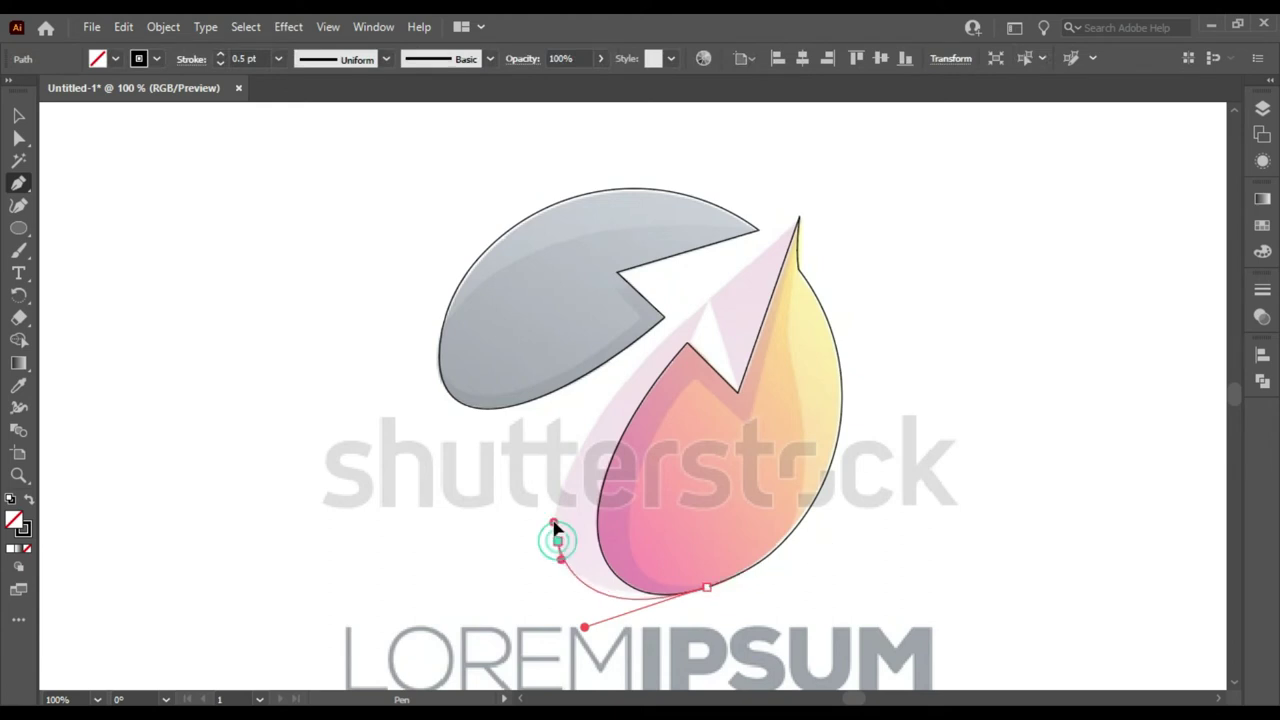
mouse_move(799, 216)
mouse_down()
mouse_move(866, 170)
mouse_move(866, 186)
mouse_up()
mouse_move(711, 294)
mouse_down()
mouse_move(543, 426)
mouse_move(560, 410)
mouse_up()
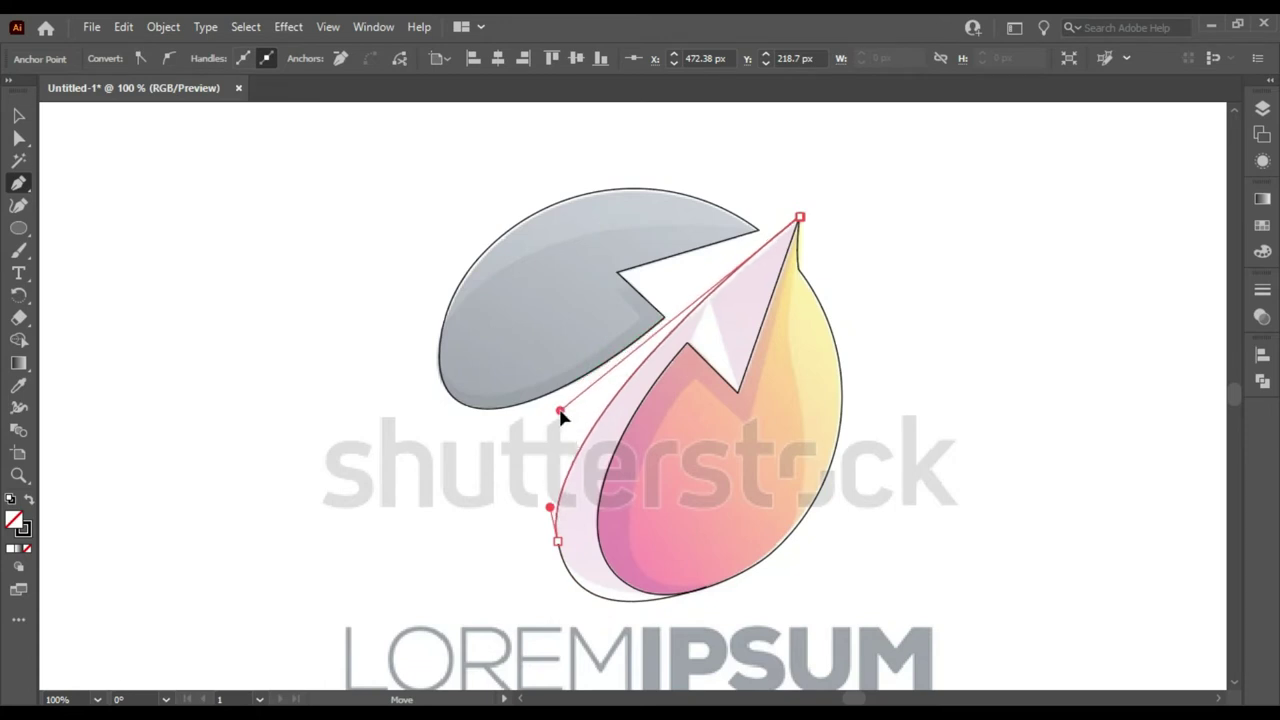
ctrl+click(549, 508)
Step: Adjust the curve's handles so the outline hugs the back shape's left edge
drag(572, 592, 617, 619)
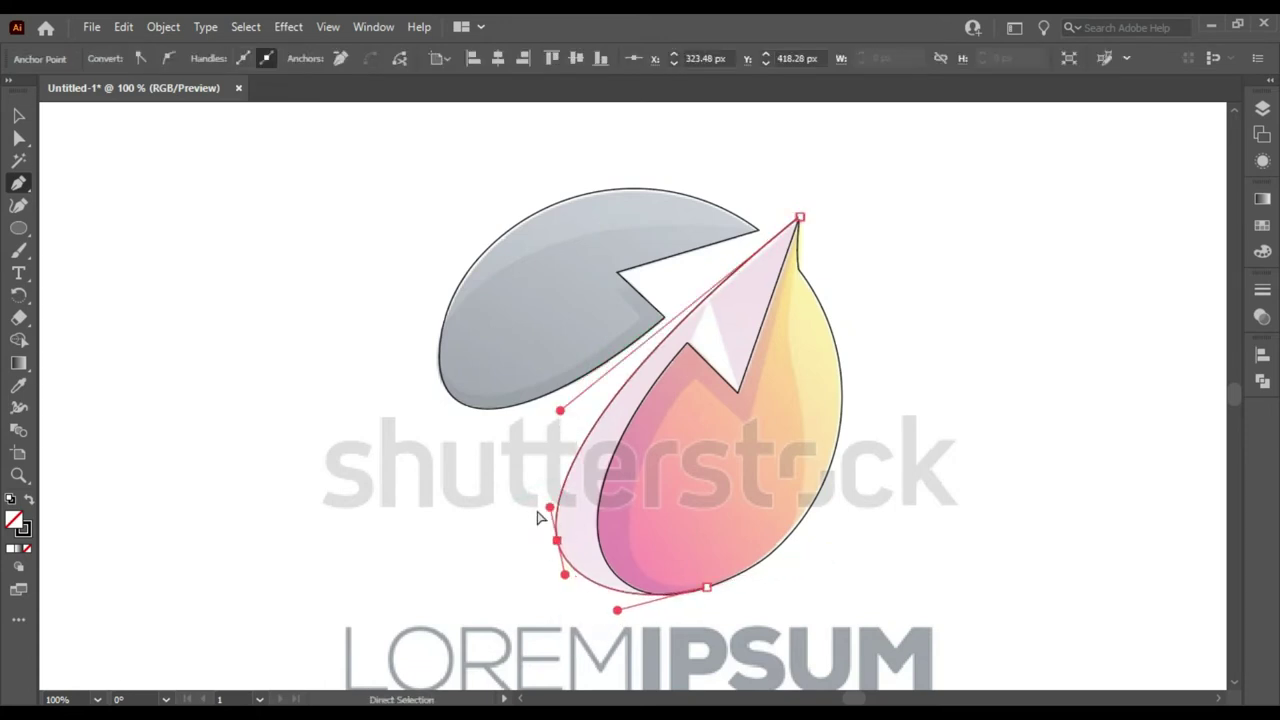
click(565, 574)
drag(565, 575, 566, 579)
mouse_move(560, 411)
mouse_down()
mouse_move(694, 286)
mouse_move(738, 270)
mouse_up()
drag(549, 510, 540, 430)
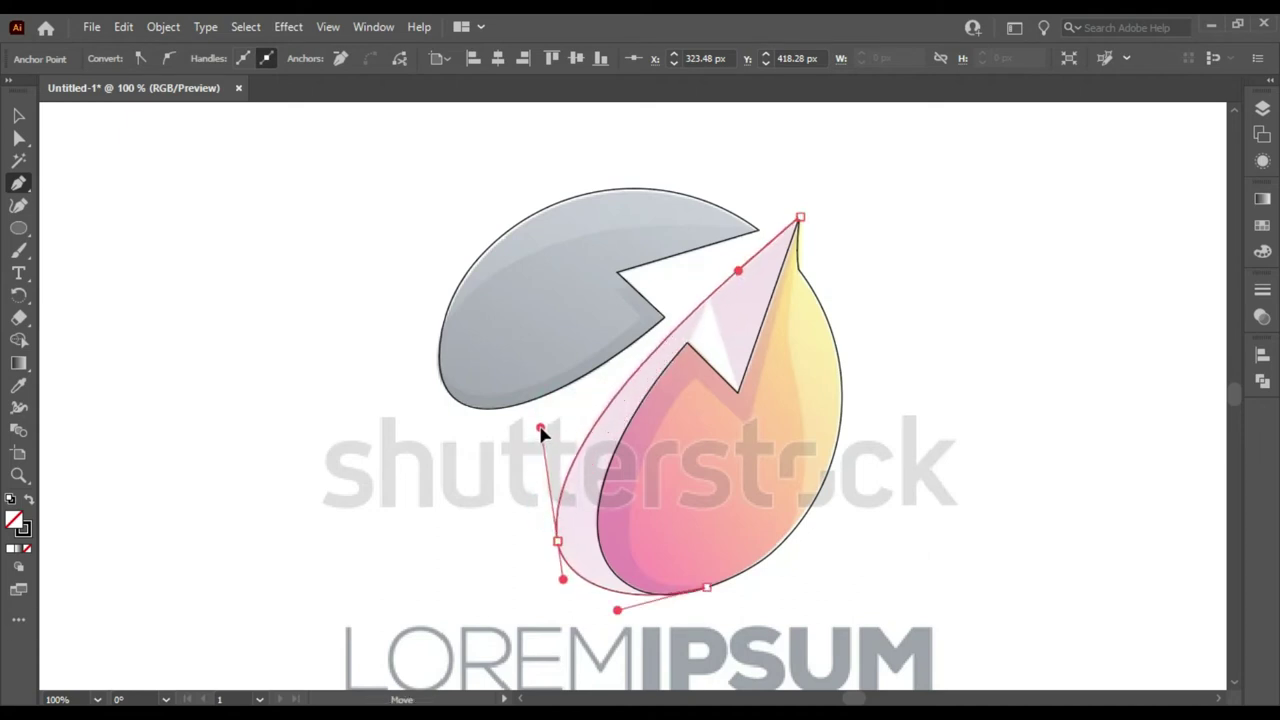
ctrl+click(906, 340)
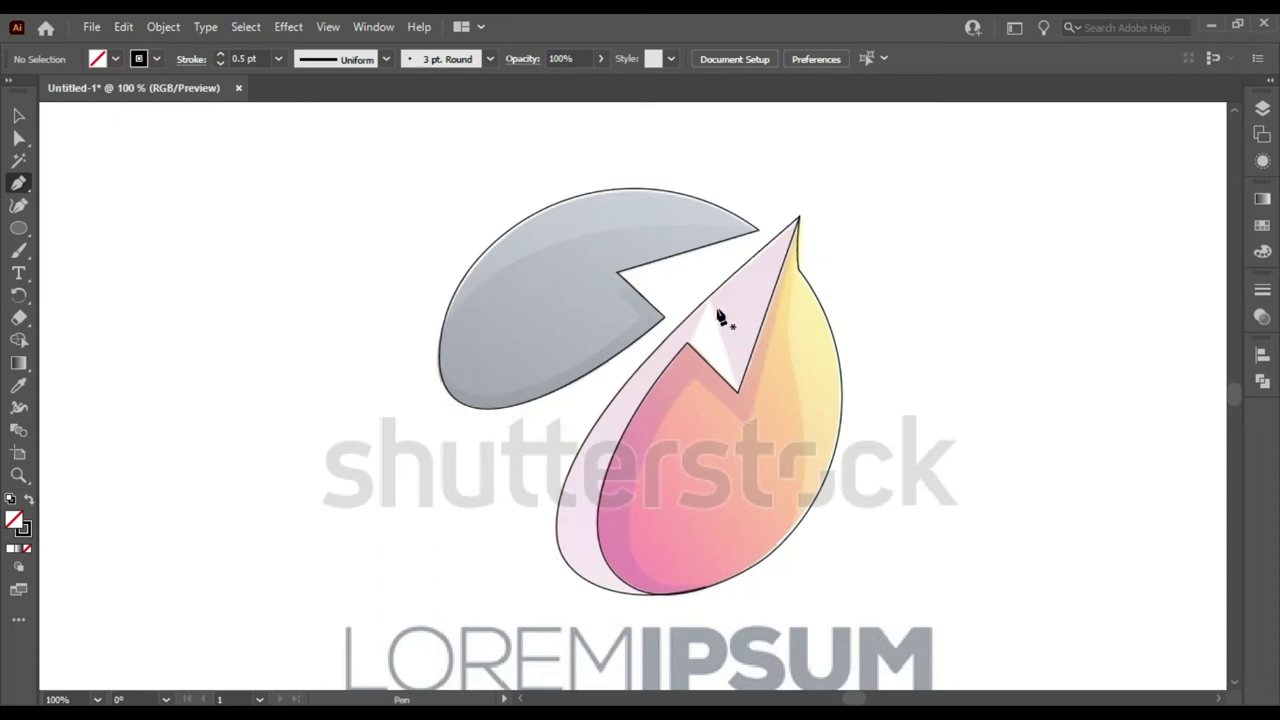
Step: Trace the small notch as a closed triangle
ctrl+click(697, 349)
ctrl+click(688, 345)
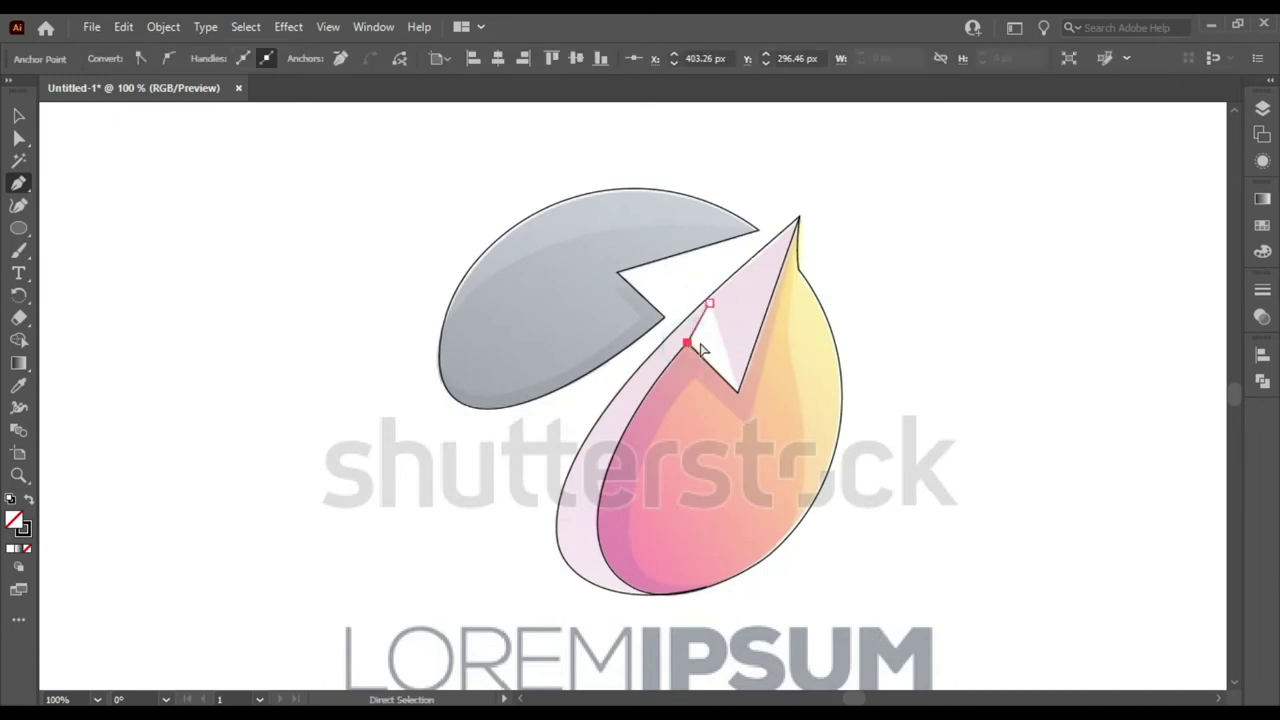
ctrl+click(713, 312)
ctrl+click(708, 302)
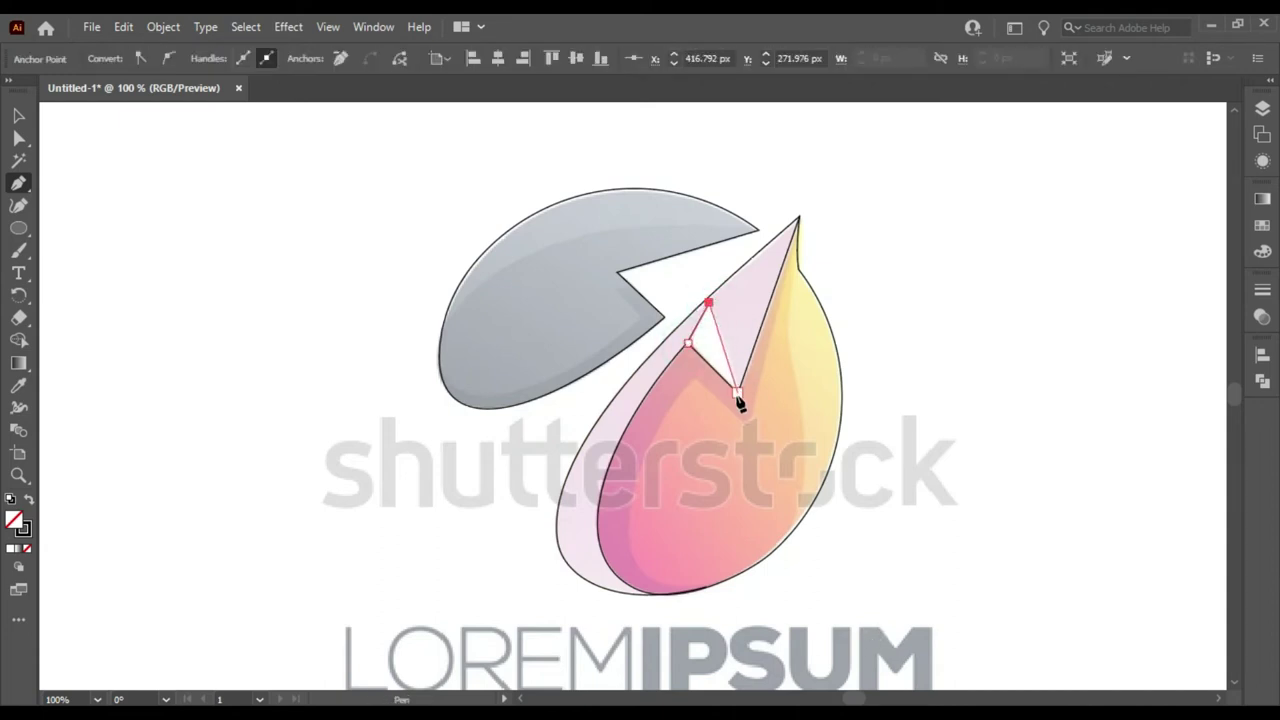
click(737, 392)
ctrl+click(936, 259)
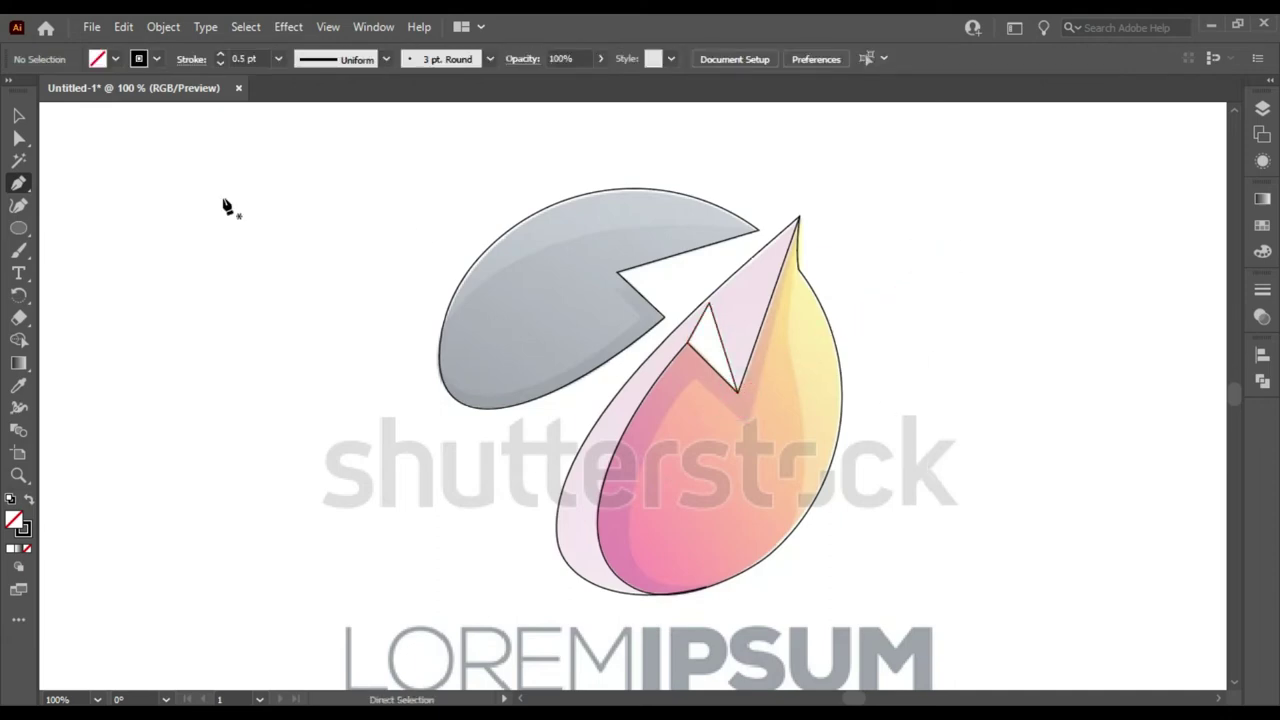
key(v)
click(666, 562)
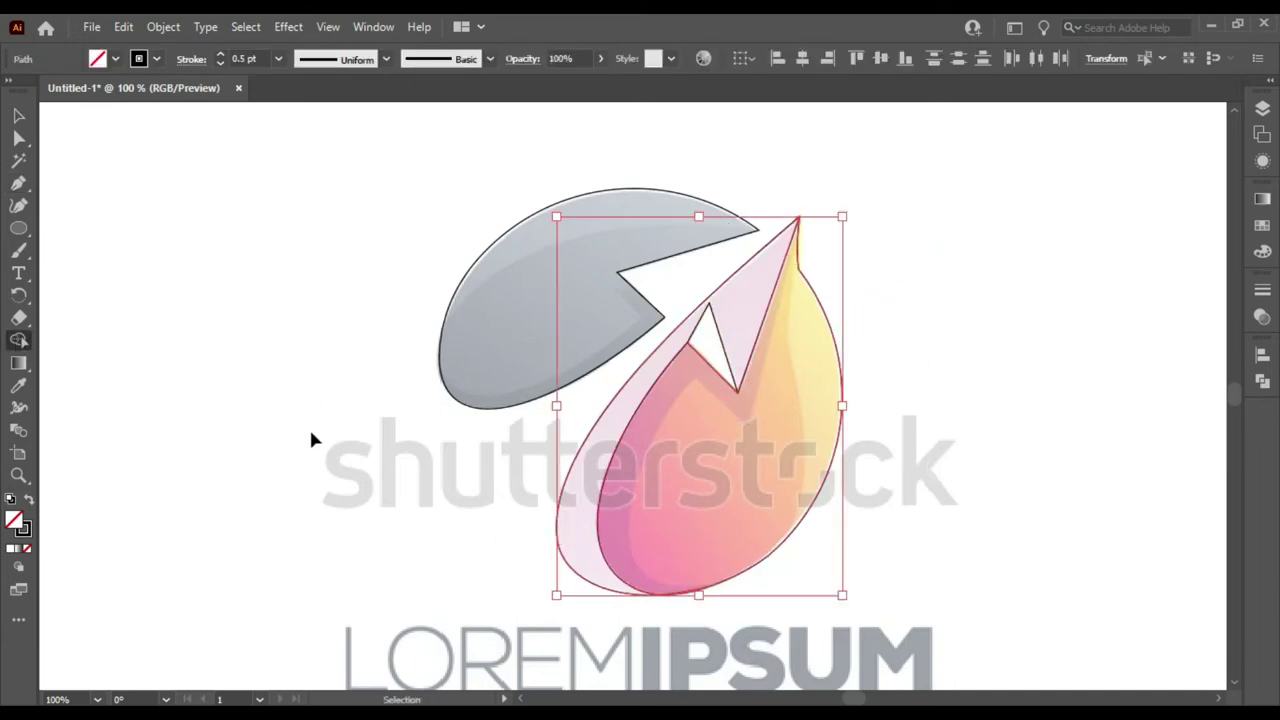
Step: Zoom into the flame's bottom and merge the doubled bottom curve into one
key(ctrl+plus)
key(ctrl+plus)
key(ctrl+plus)
alt+click(569, 449)
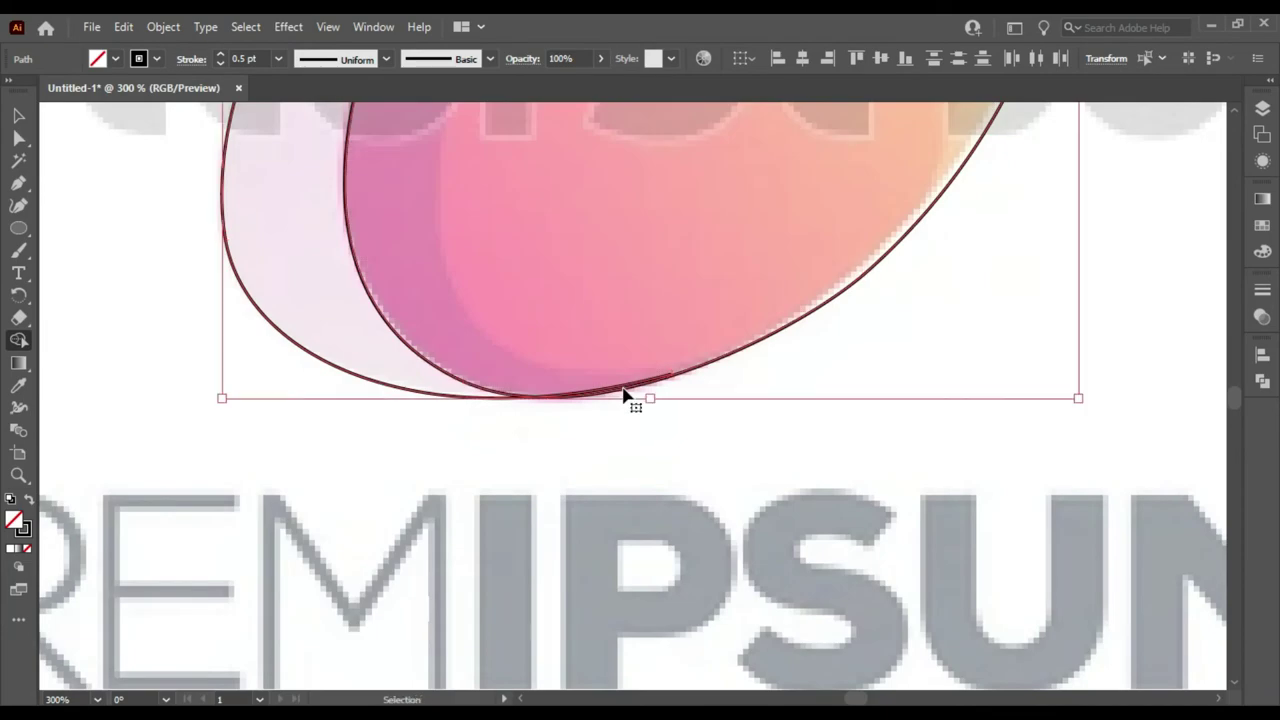
click(626, 394)
drag(672, 494, 723, 125)
drag(714, 377, 728, 251)
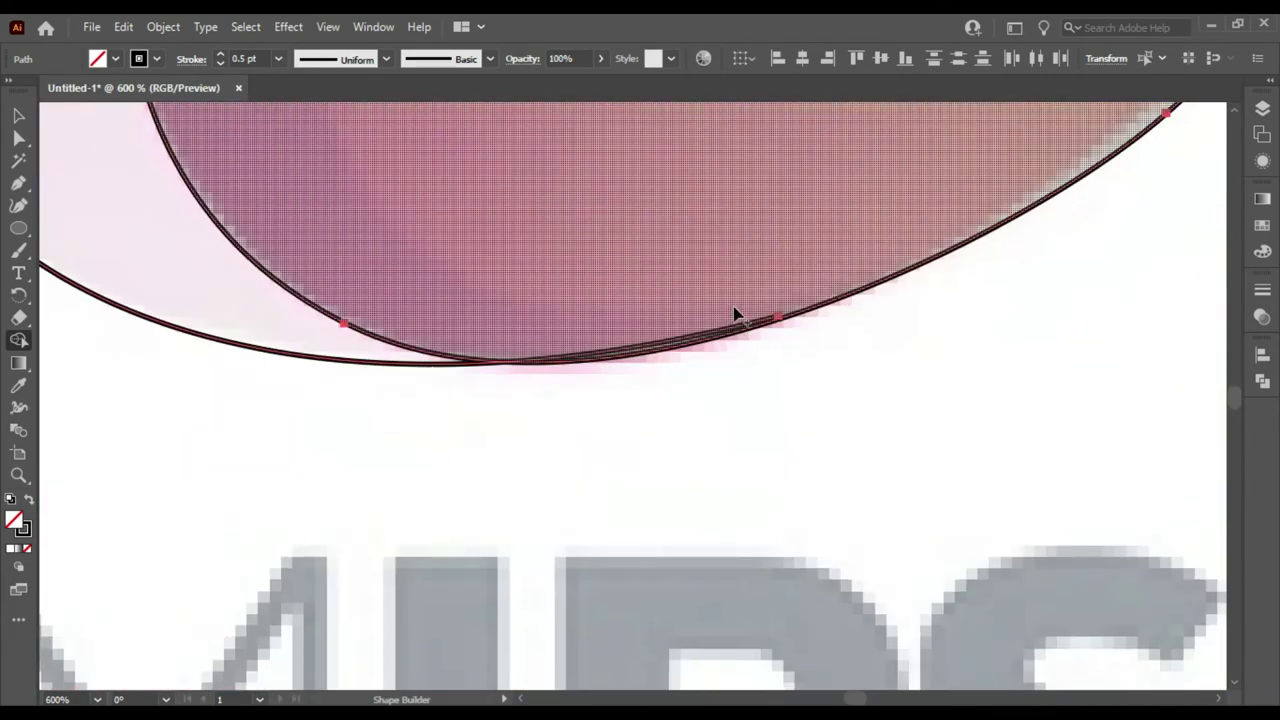
click(777, 320)
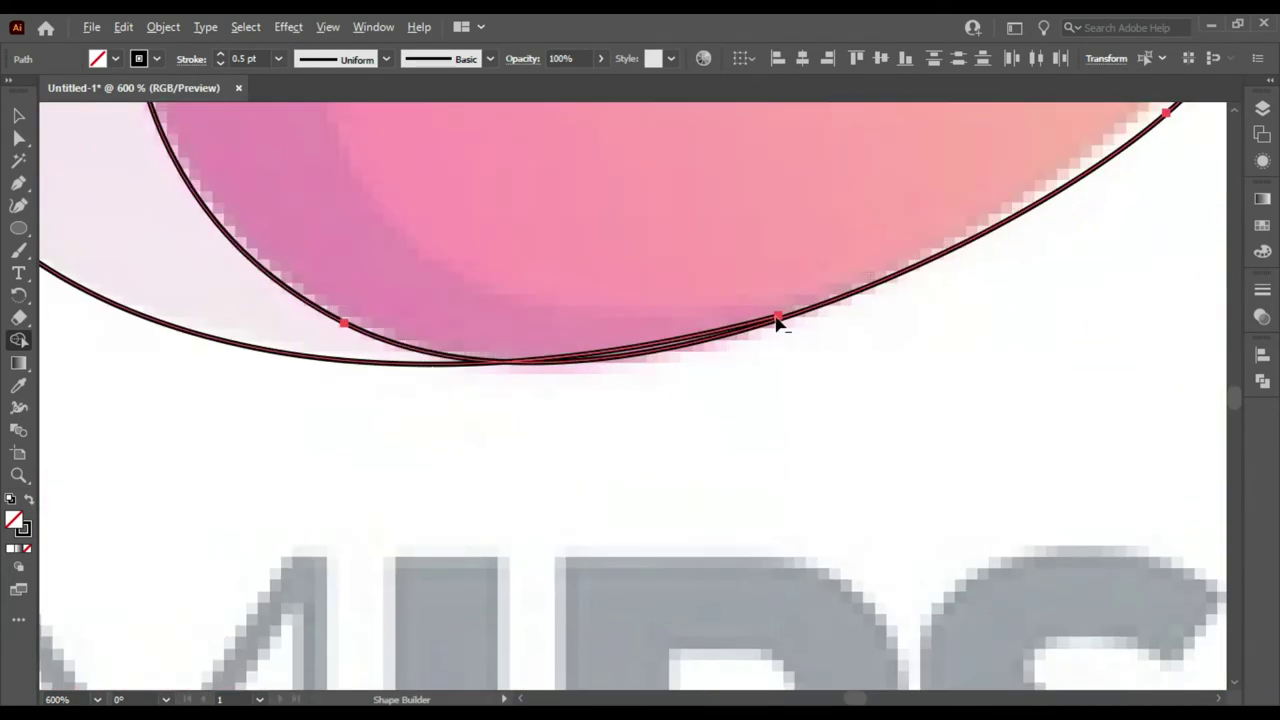
double_click(18, 116)
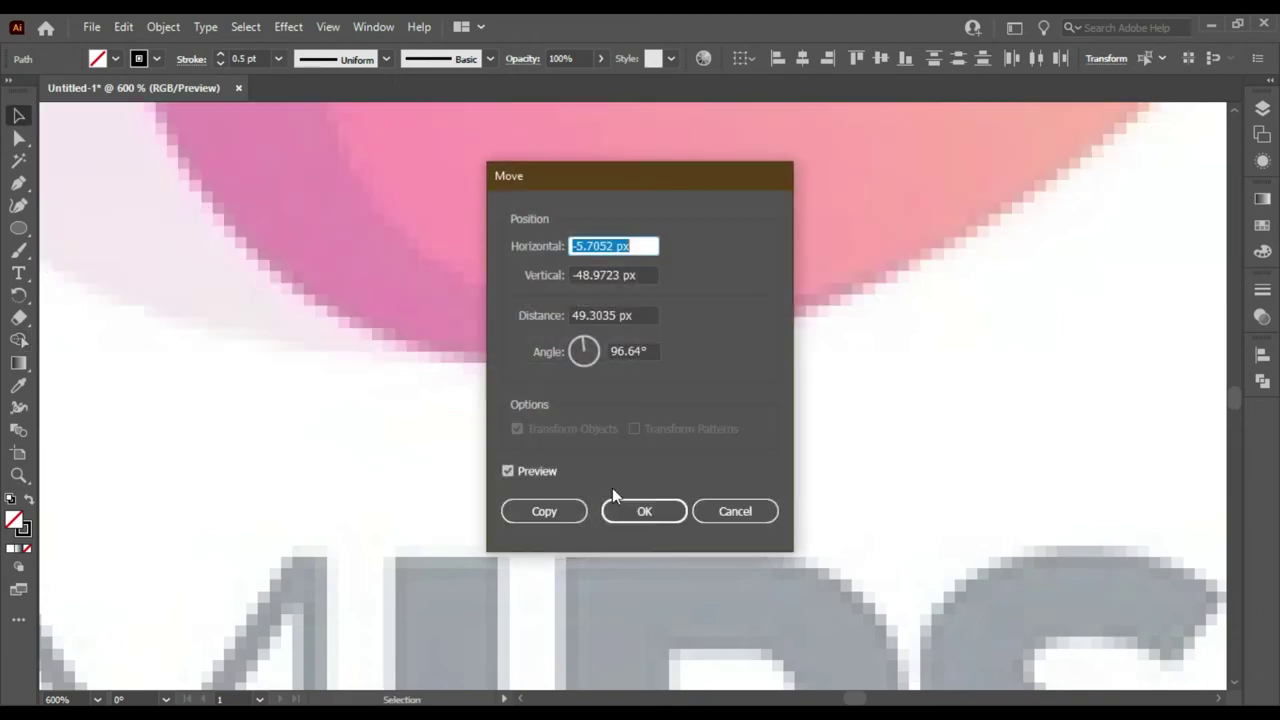
click(740, 516)
key(ctrl+0)
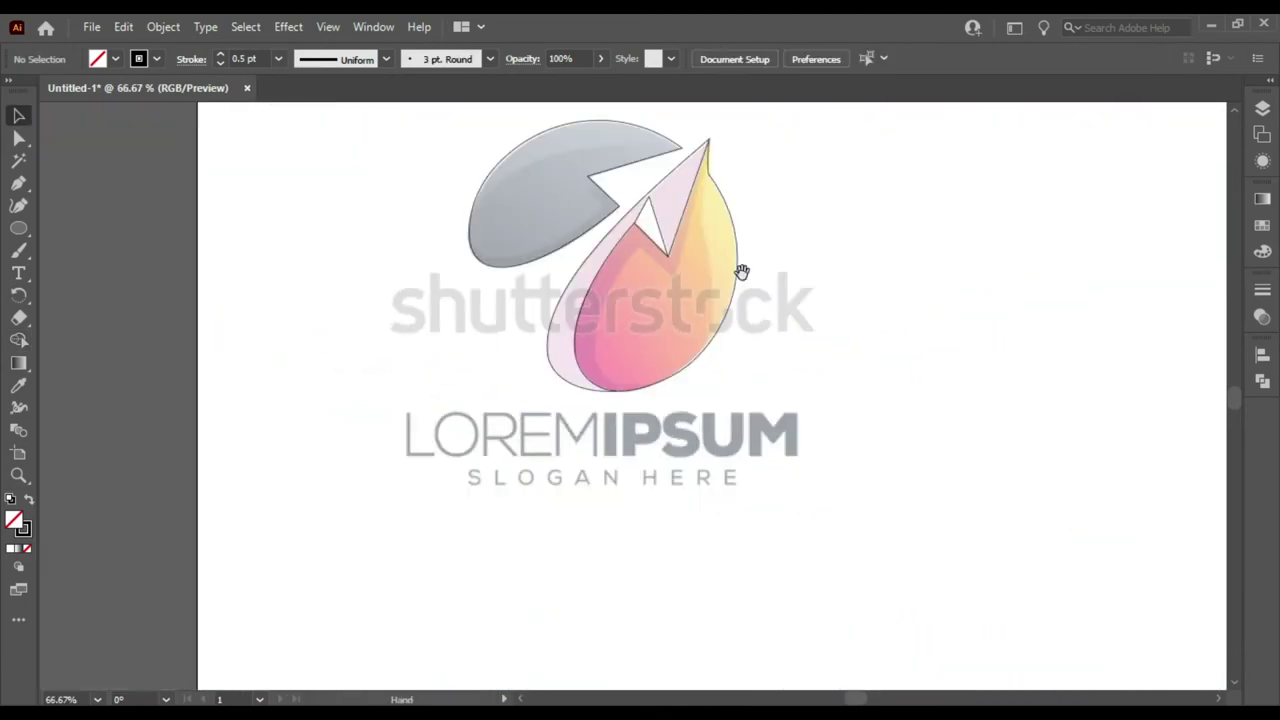
Step: Select both the flame and back shape and Shape Builder-merge the flame's overlapping regions
scroll(714, 365, up, 3)
scroll(689, 360, up, 2)
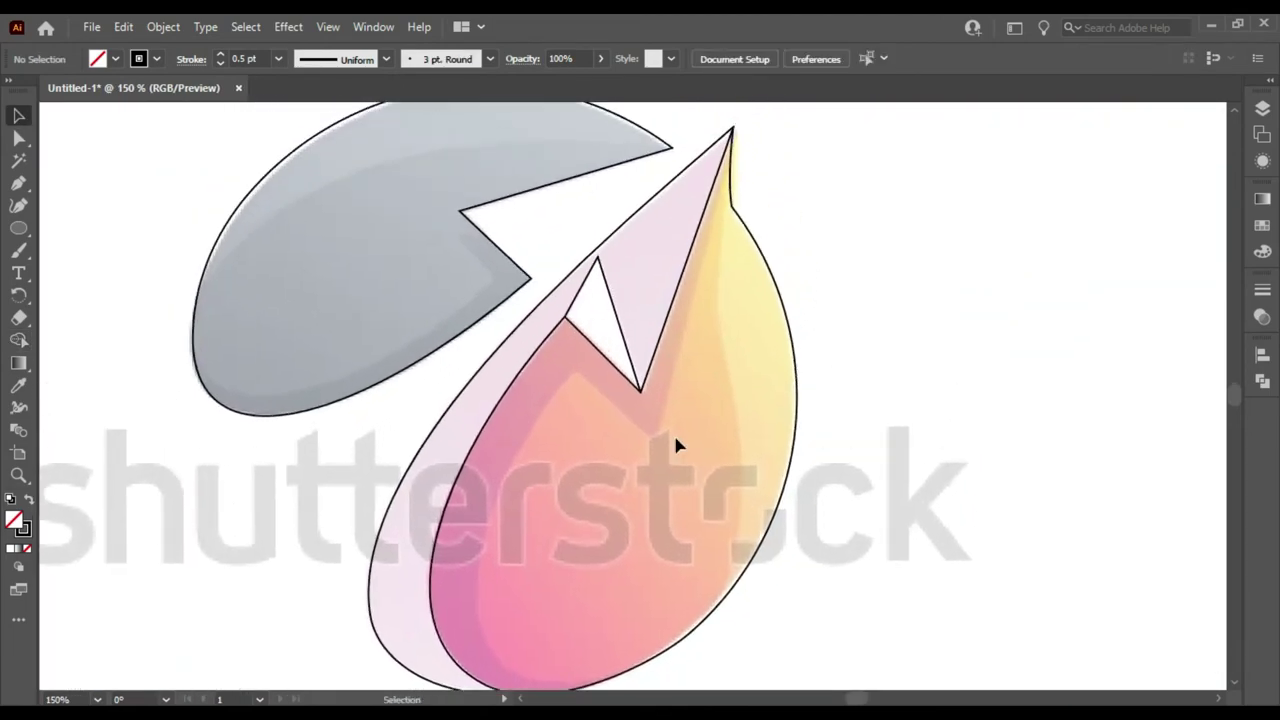
drag(771, 149, 359, 470)
key(shift+m)
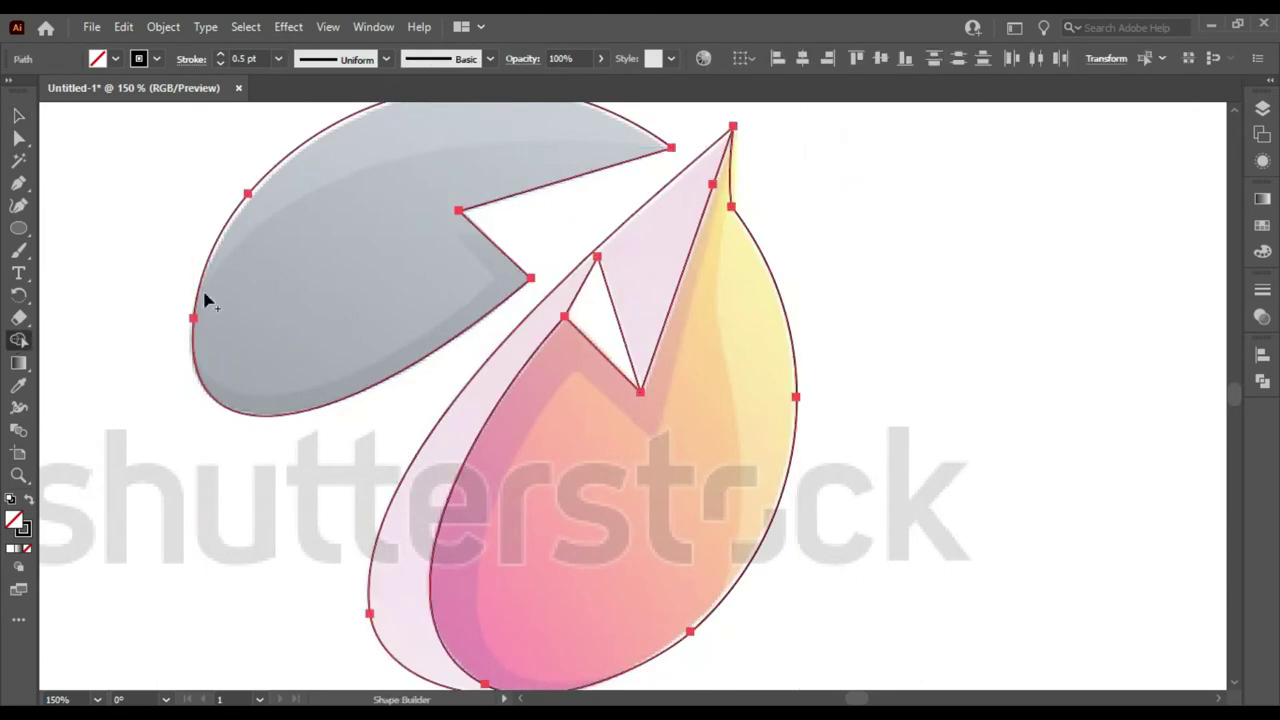
click(563, 455)
key(v)
click(147, 248)
click(899, 341)
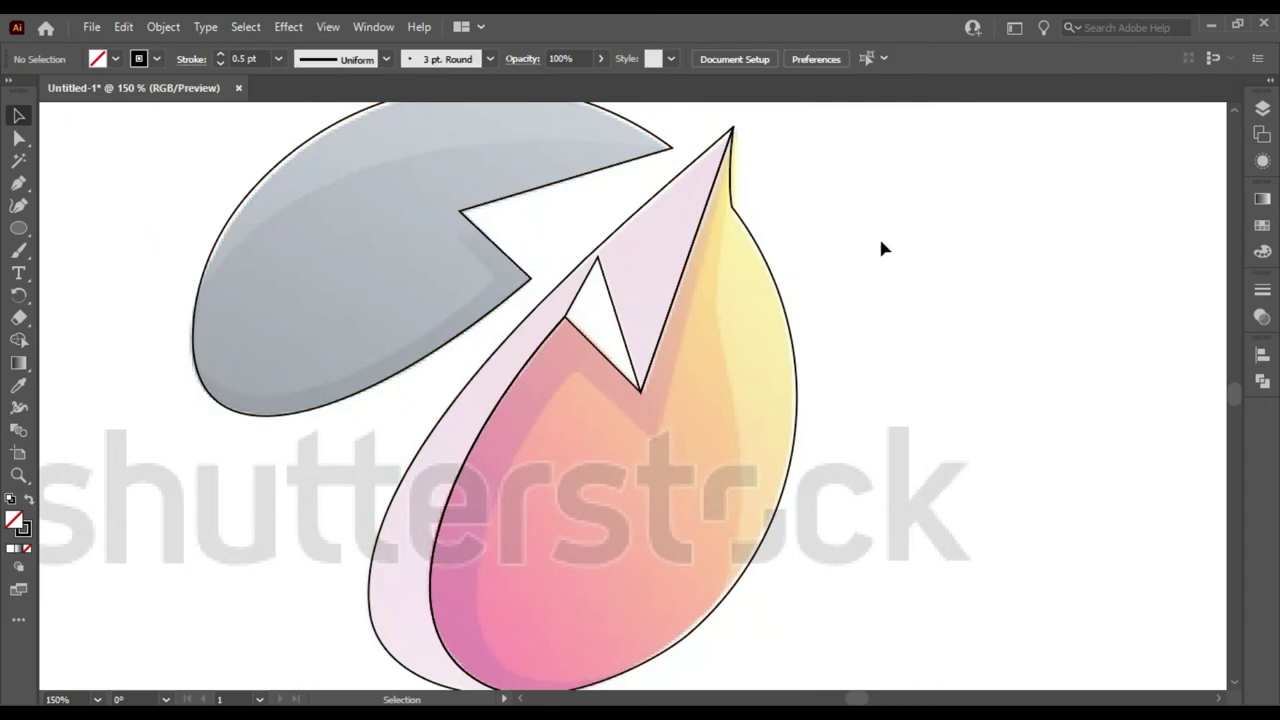
scroll(893, 400, down, 2)
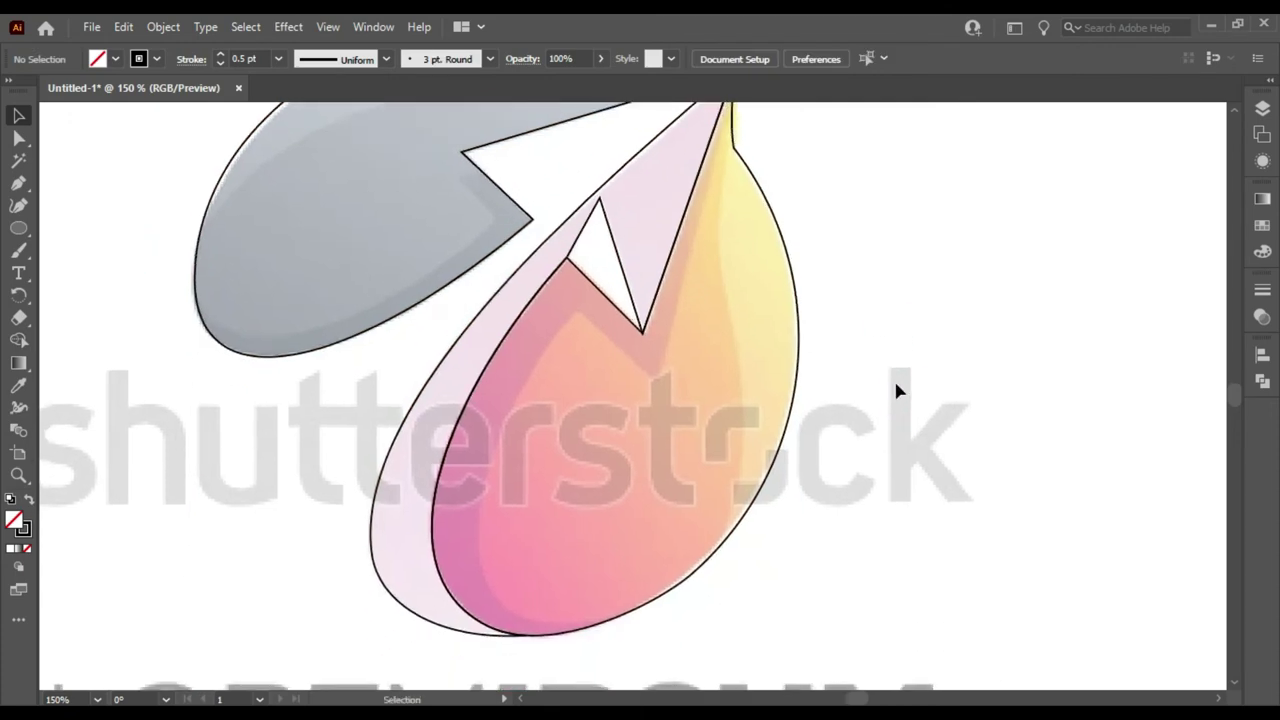
Step: Pen-draw a path from the flame's bottom, along its left side and notch, to the top tip
key(p)
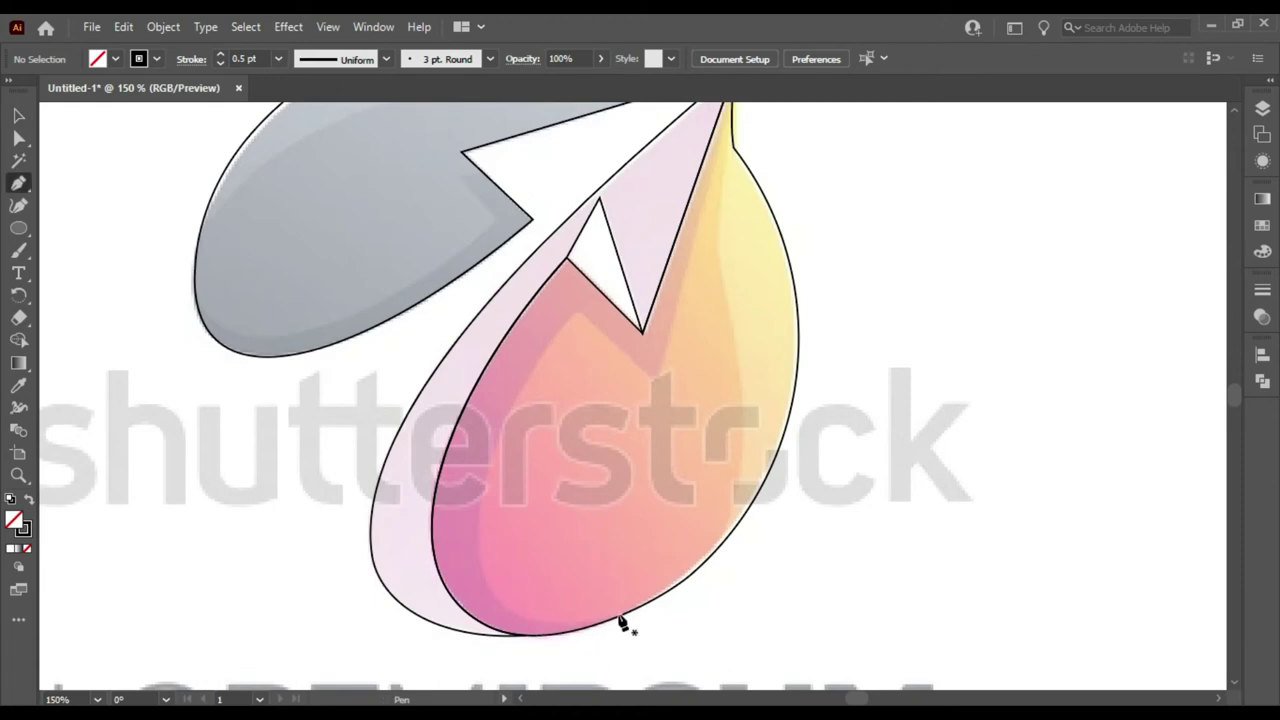
drag(619, 615, 480, 667)
click(576, 314)
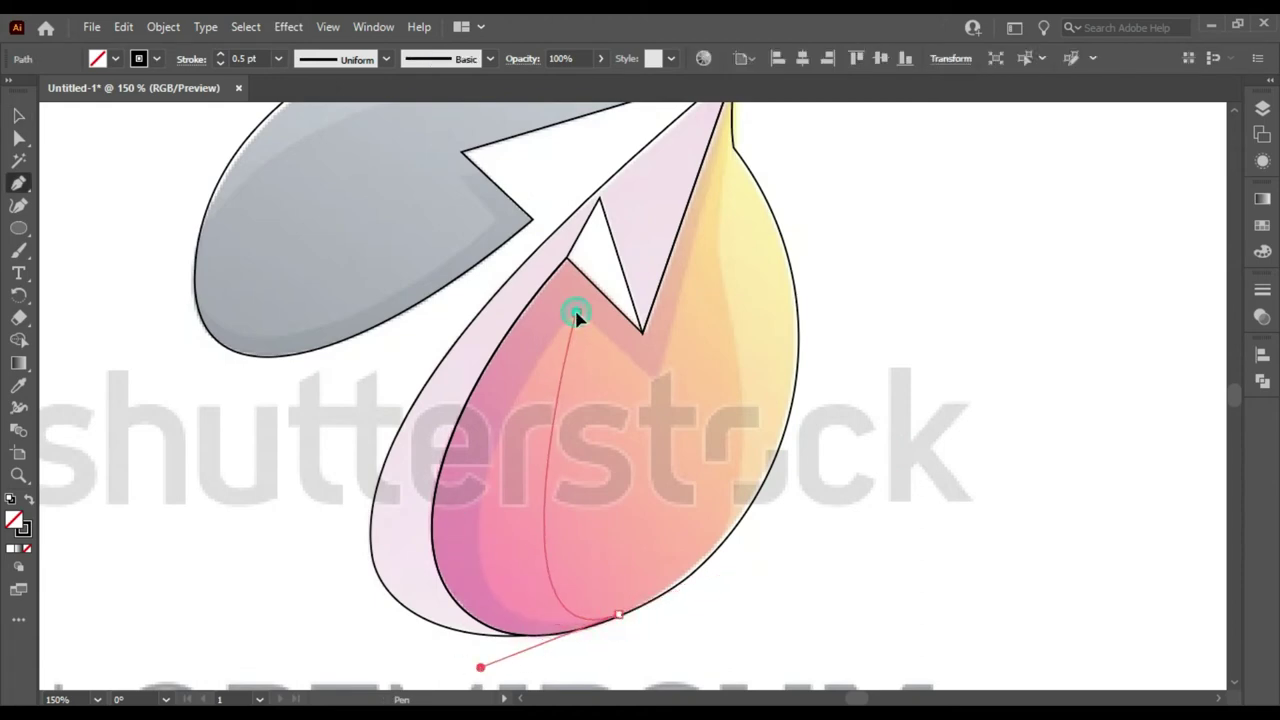
drag(576, 314, 402, 524)
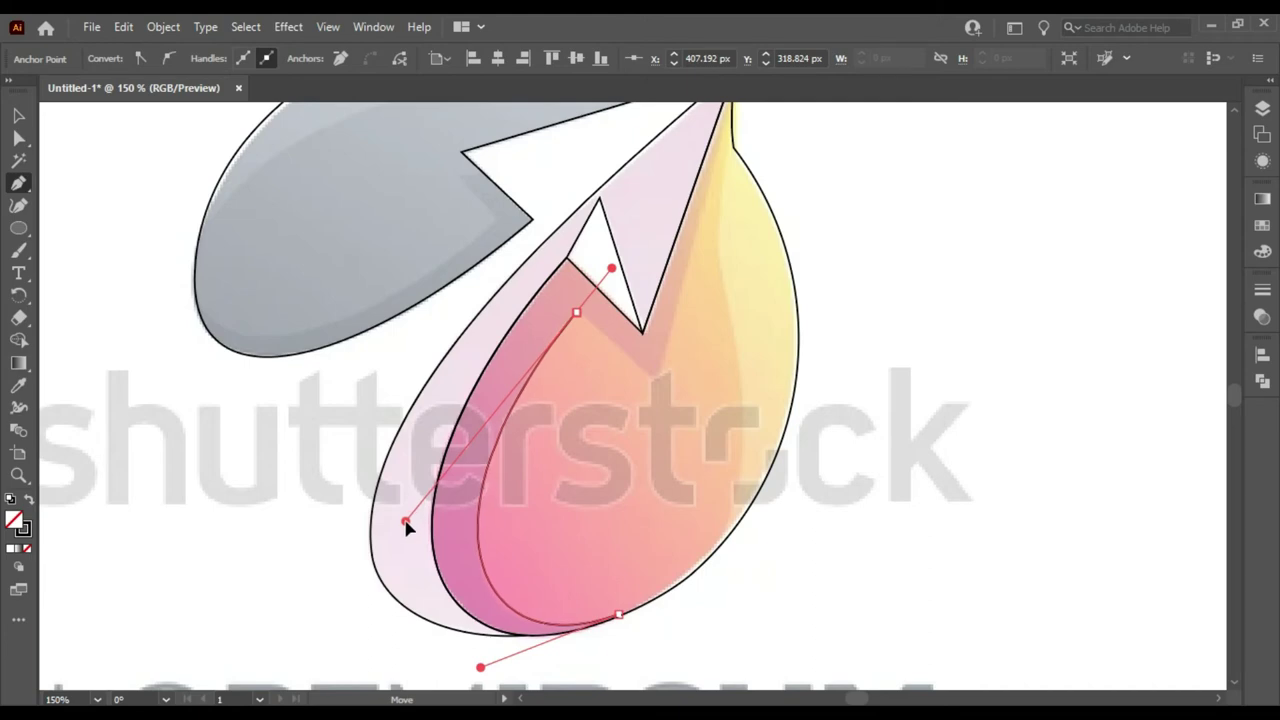
click(577, 315)
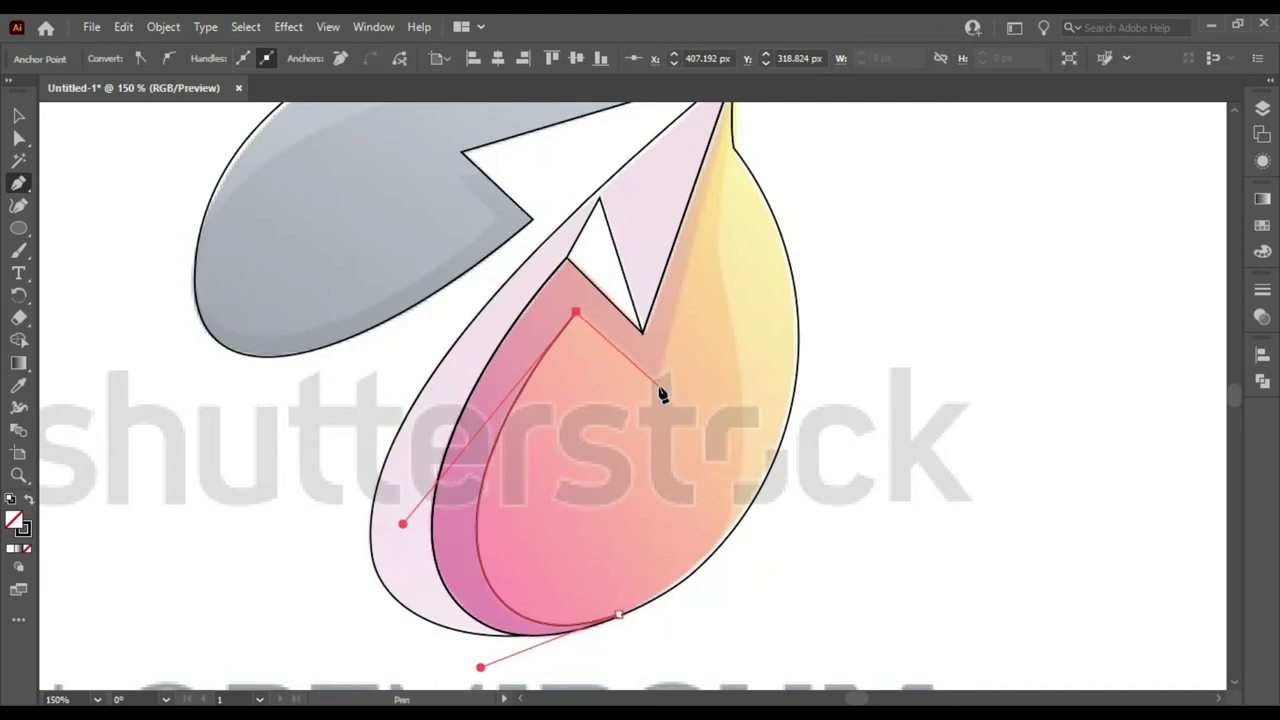
click(660, 390)
drag(737, 260, 646, 451)
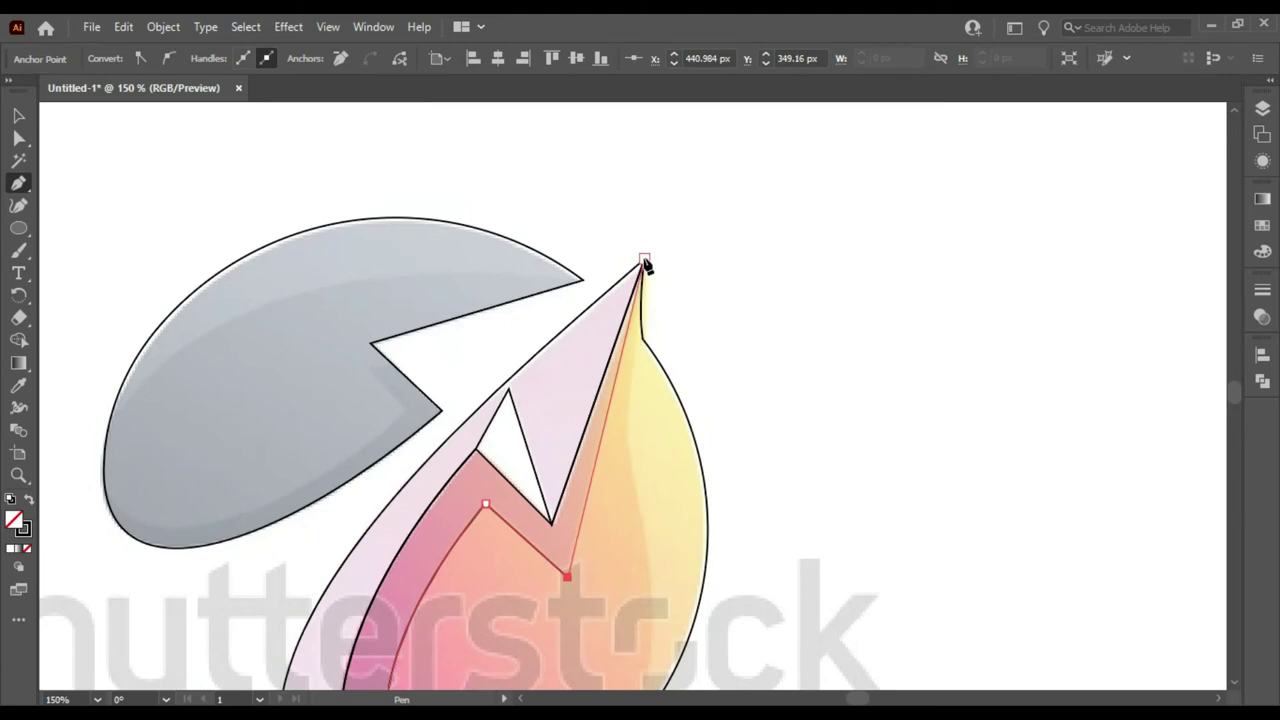
click(645, 262)
key(Escape)
scroll(834, 223, down, 5)
key(v)
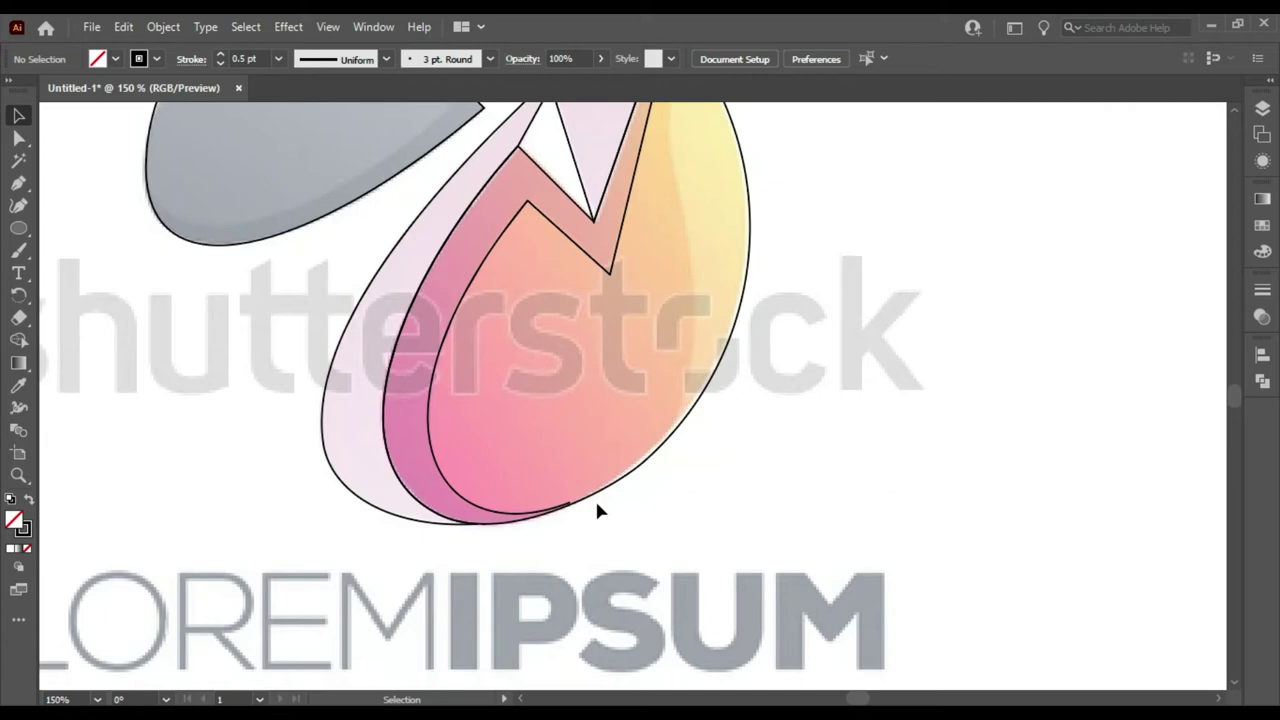
Step: Nudge the bottom point right, then extend the path beyond the flame and close it at the top tip
key(a)
drag(568, 507, 588, 505)
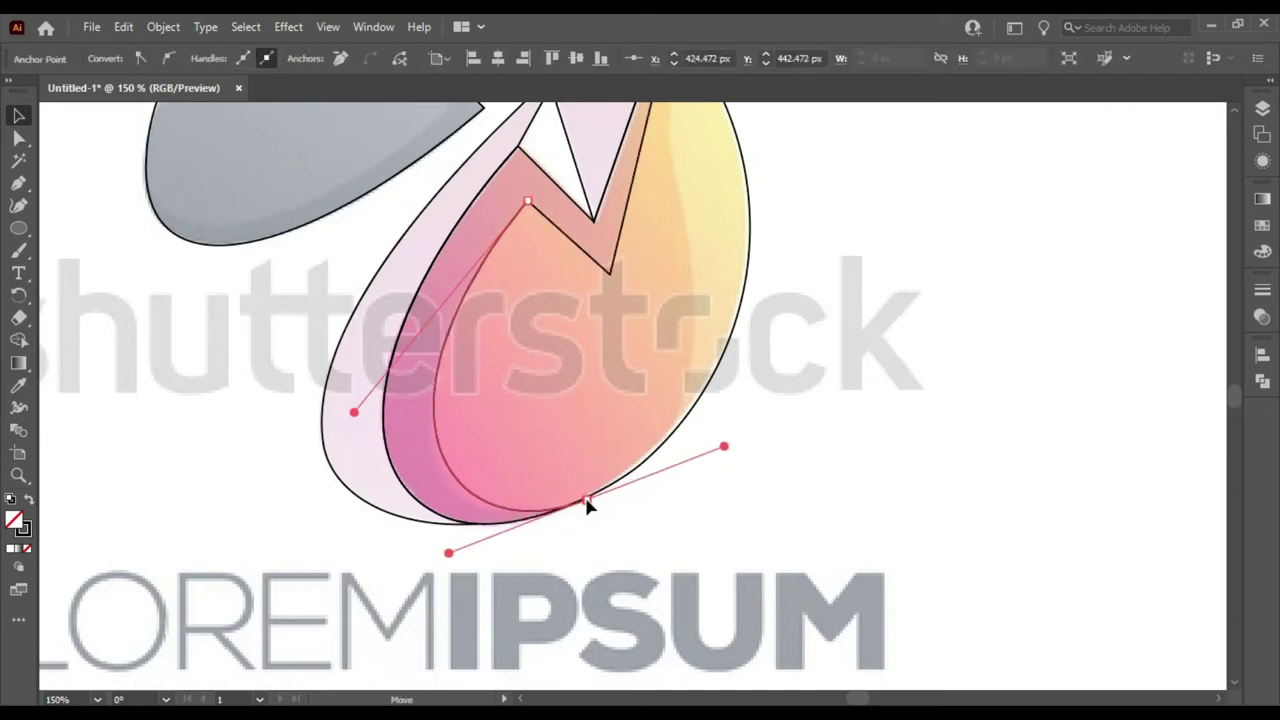
key(p)
click(586, 499)
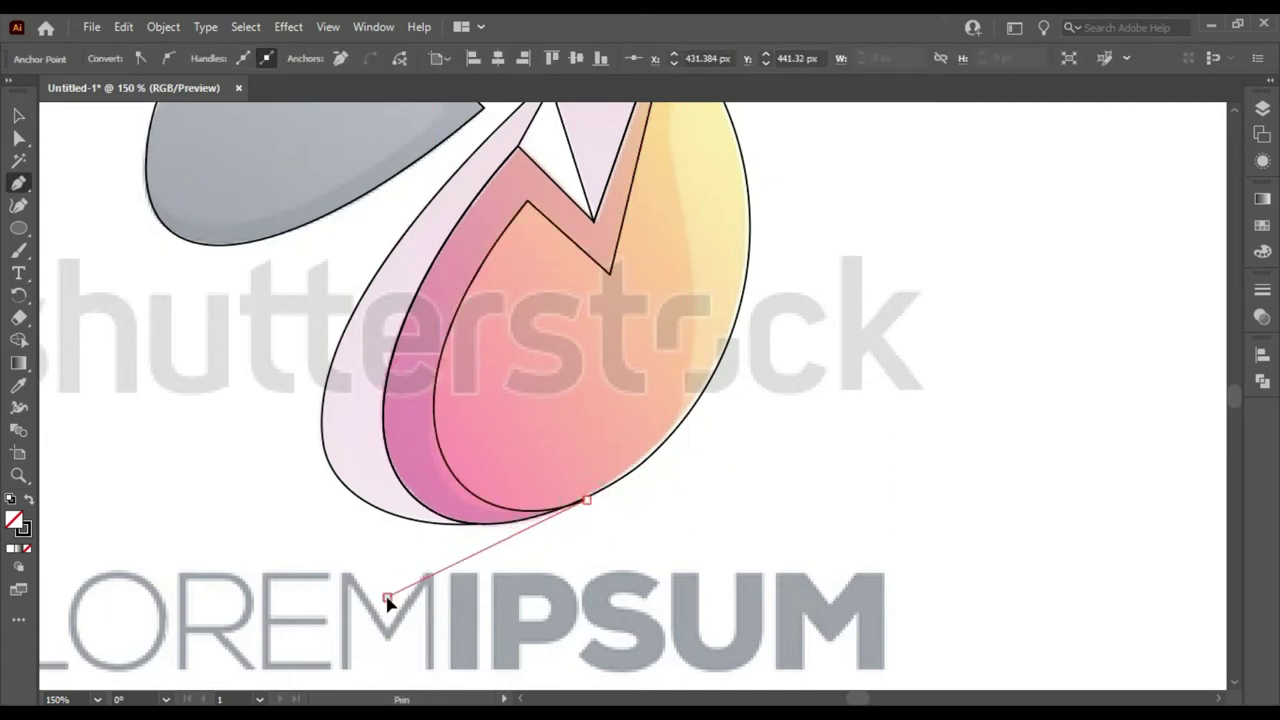
mouse_move(386, 597)
mouse_down()
mouse_move(266, 366)
mouse_move(186, 506)
mouse_up()
drag(642, 102, 494, 307)
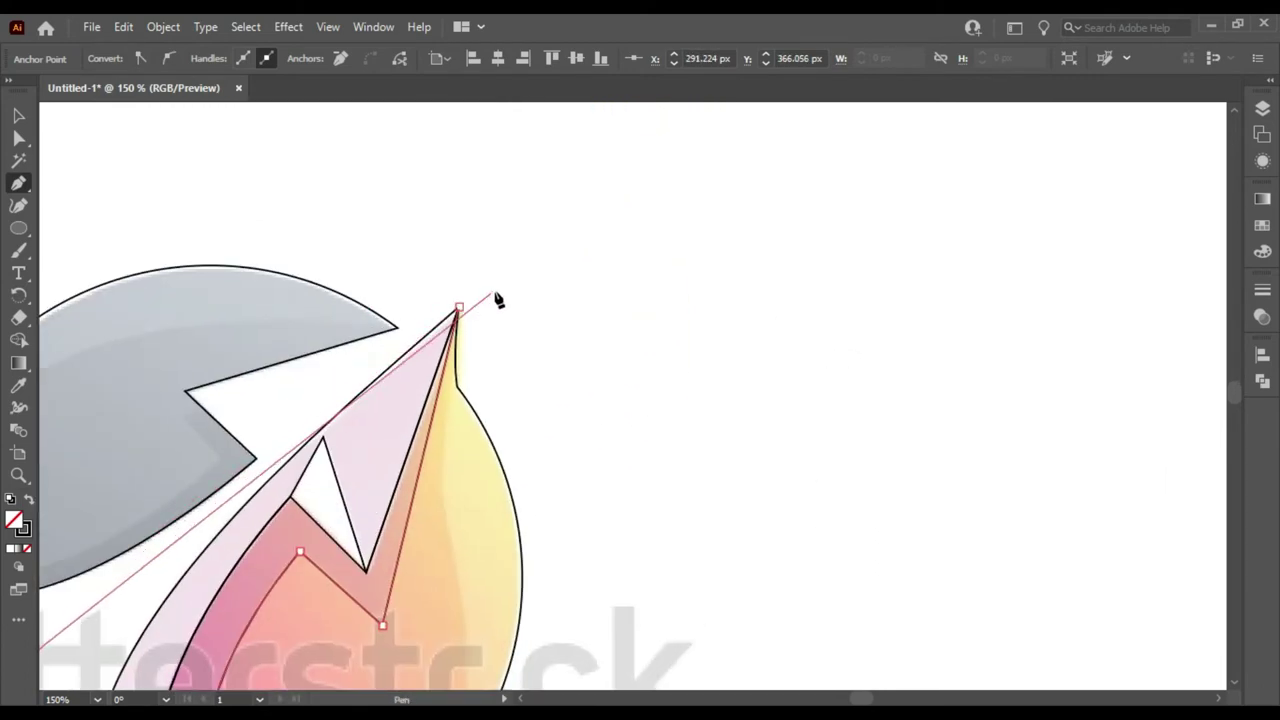
click(484, 272)
click(458, 307)
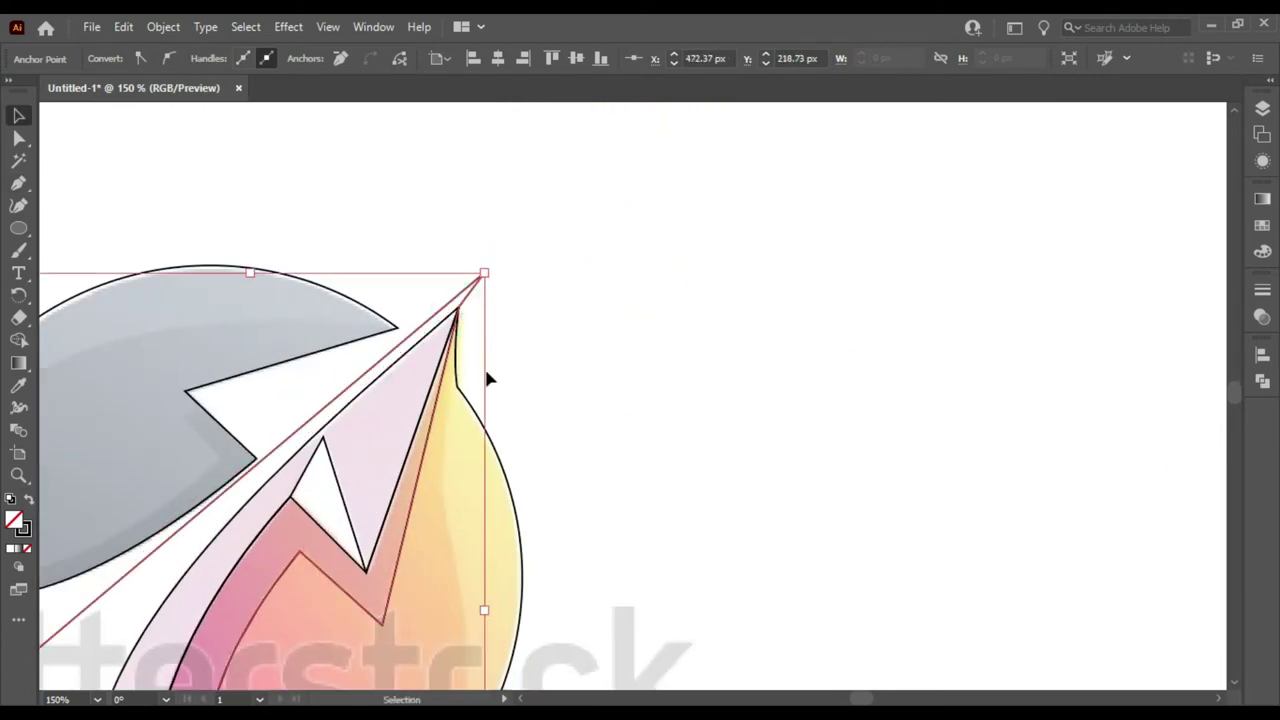
Step: Select the new shape with the flame and delete the outer region with Shape Builder
key(v)
drag(406, 479, 755, 227)
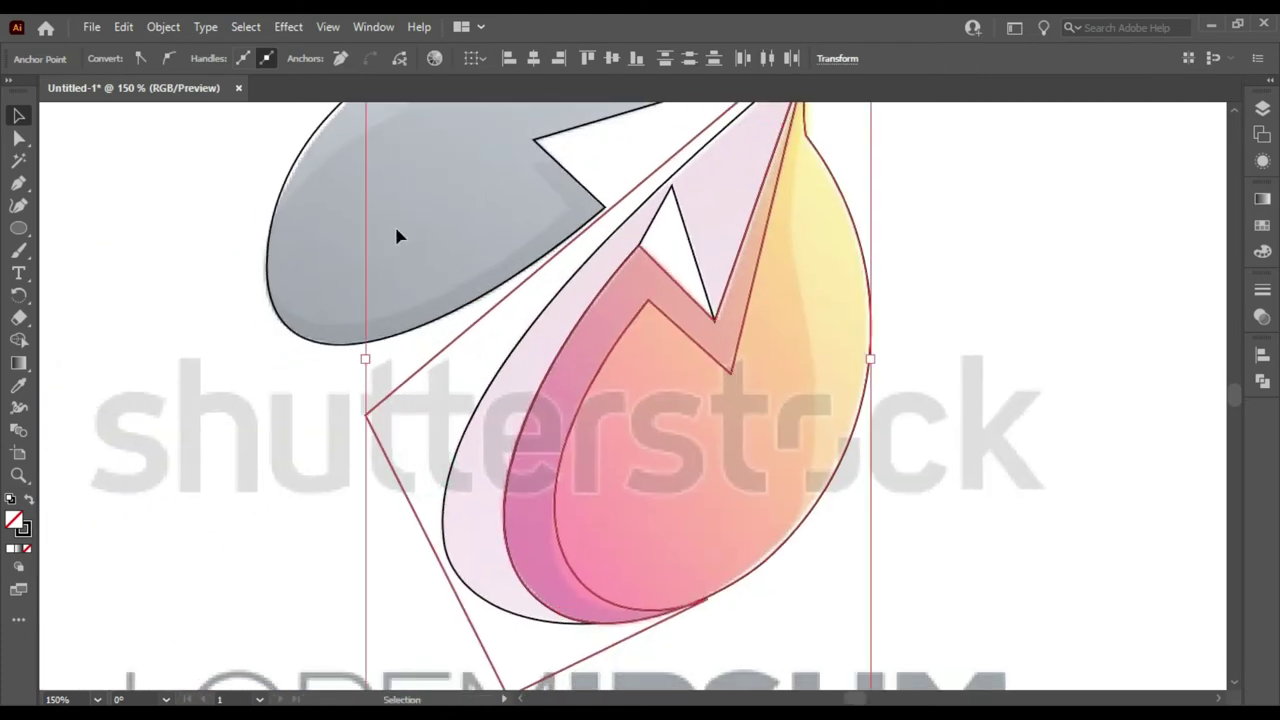
click(18, 340)
alt+click(406, 423)
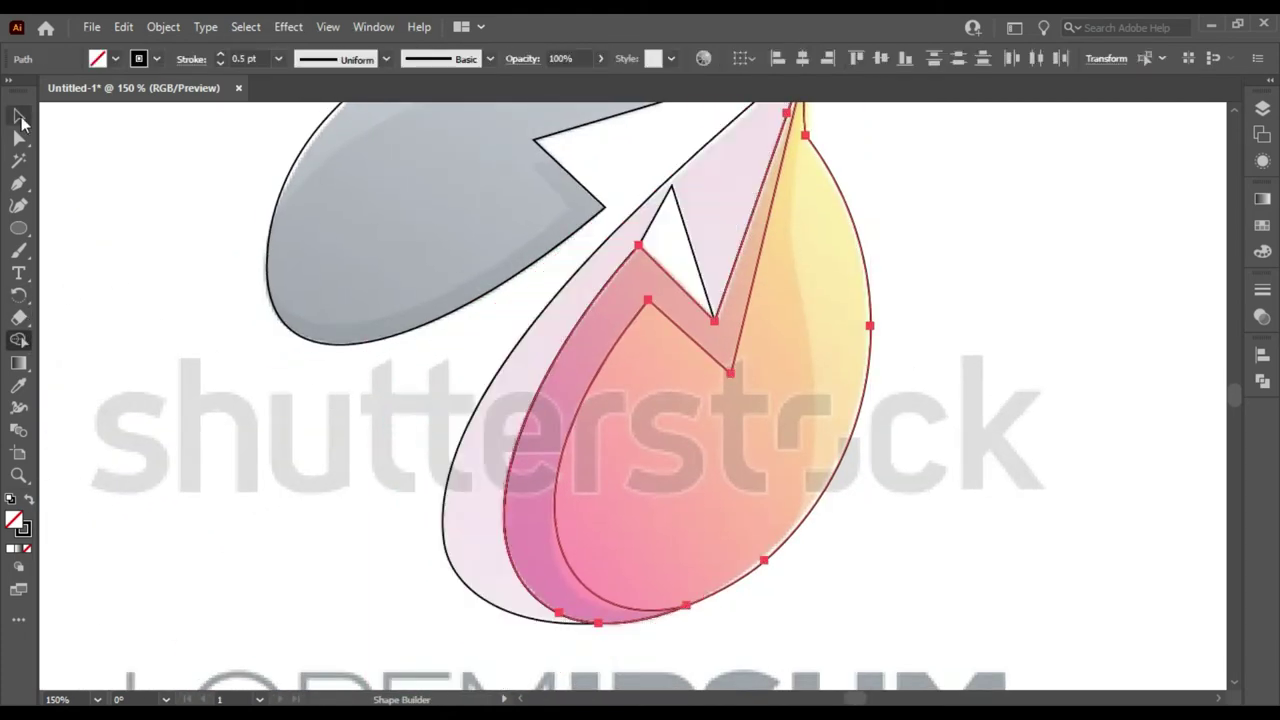
Step: Deselect everything and recentre the view on the logo and its SLOGAN HERE text
key(ctrl+shift+a)
key(ctrl+minus)
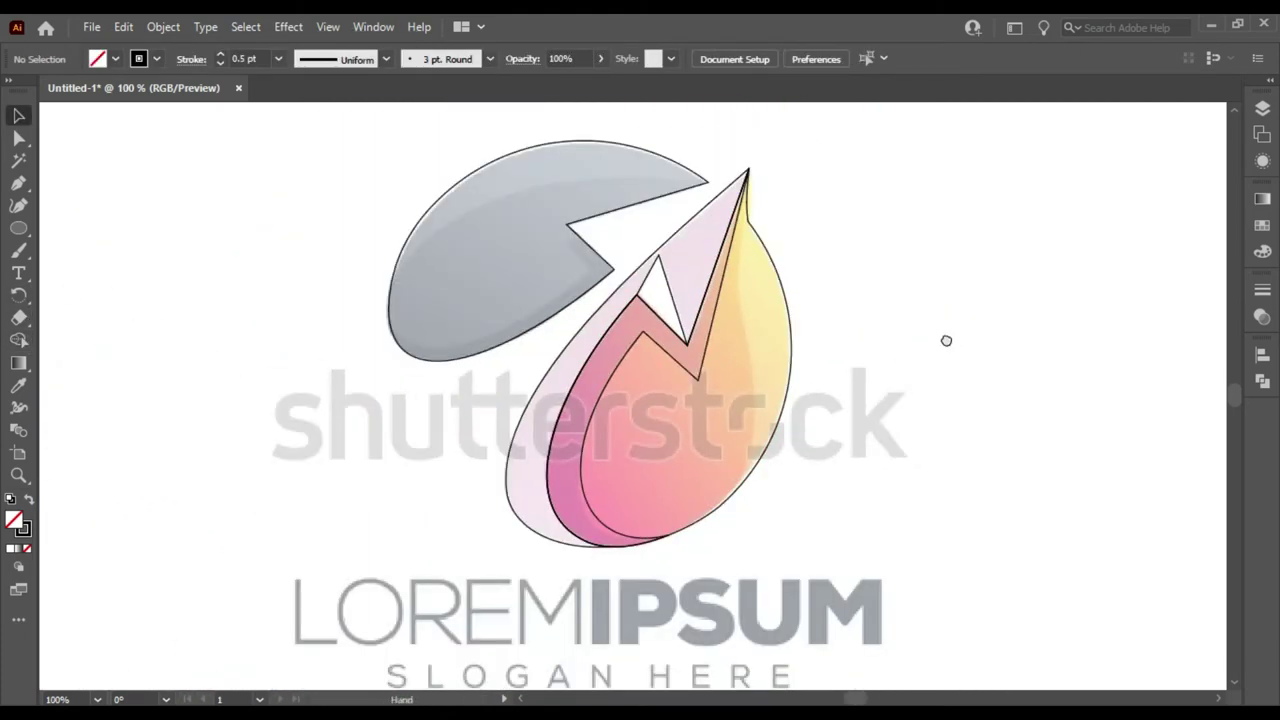
drag(946, 341, 968, 407)
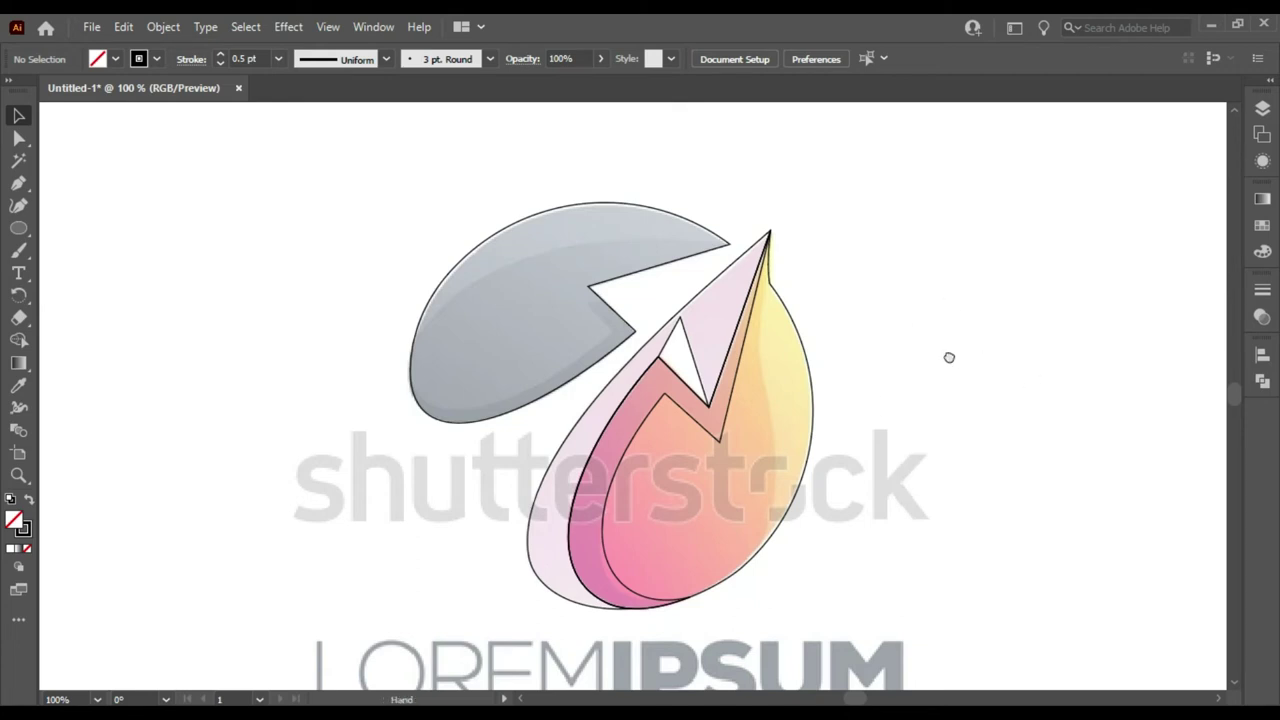
drag(949, 357, 922, 297)
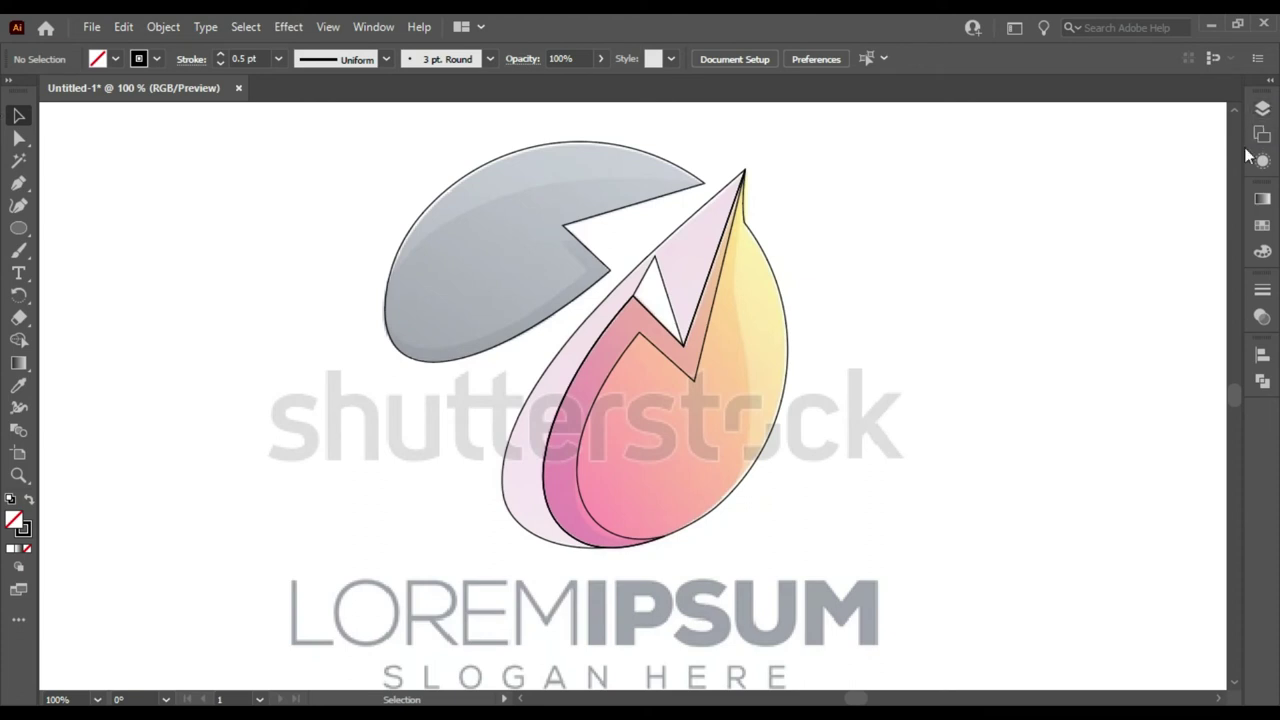
Step: Turn off Dim Images in the Layer 1 options so the reference shows in full colour
click(1266, 109)
double_click(1181, 150)
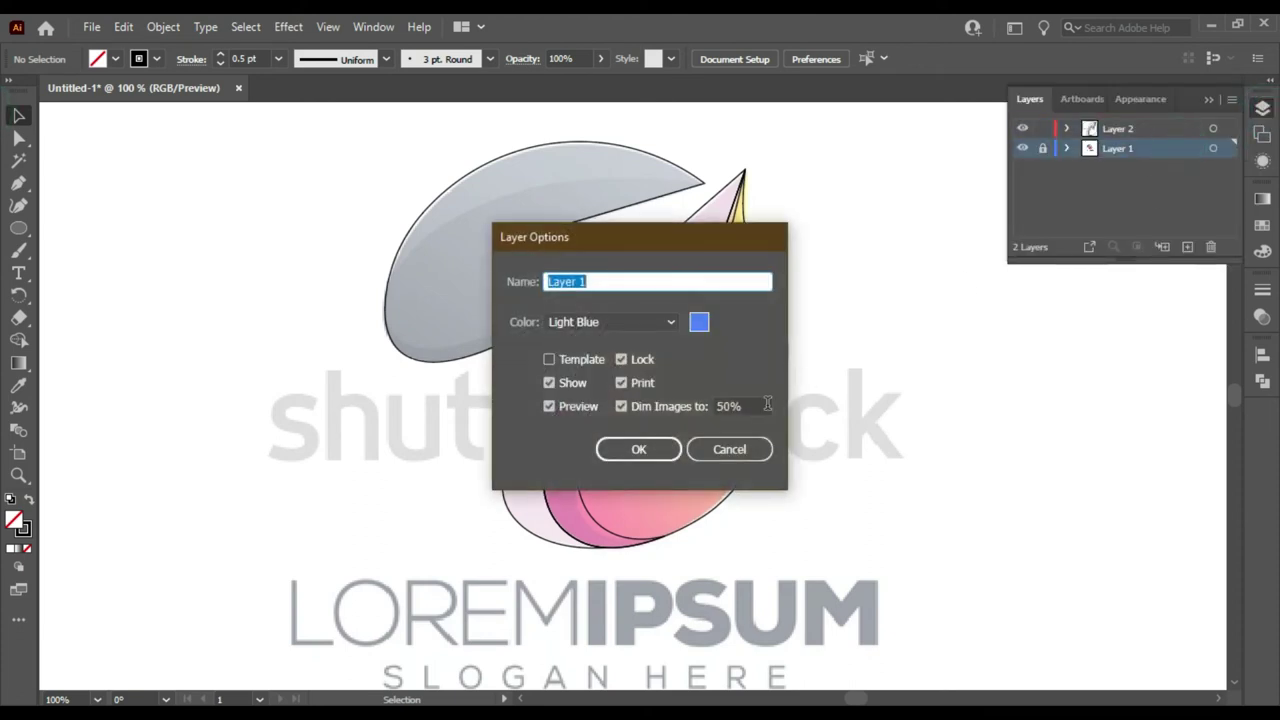
click(654, 414)
click(637, 449)
Step: Move the traced outline paths beside the reference logo
mouse_move(850, 163)
mouse_down()
mouse_move(524, 418)
mouse_move(985, 418)
mouse_up()
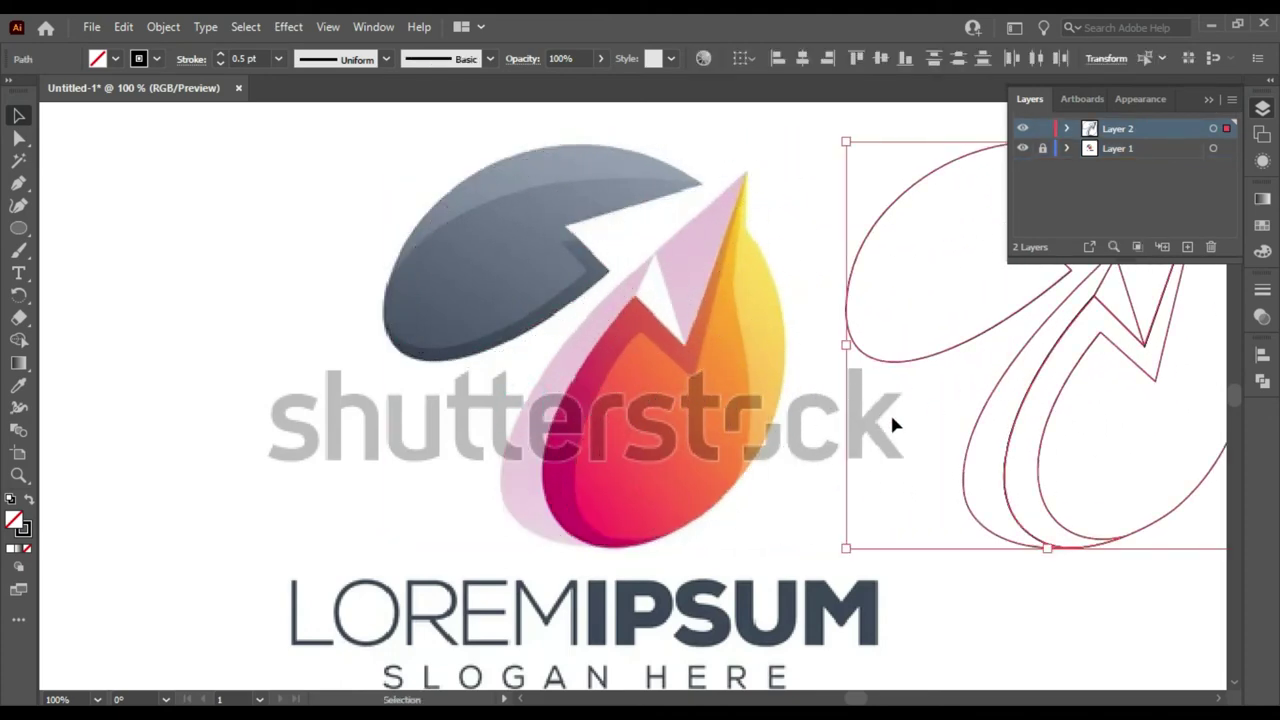
click(844, 420)
drag(798, 424, 505, 402)
Step: Set the stroke to None and the fill to a white-to-black gradient
click(1209, 104)
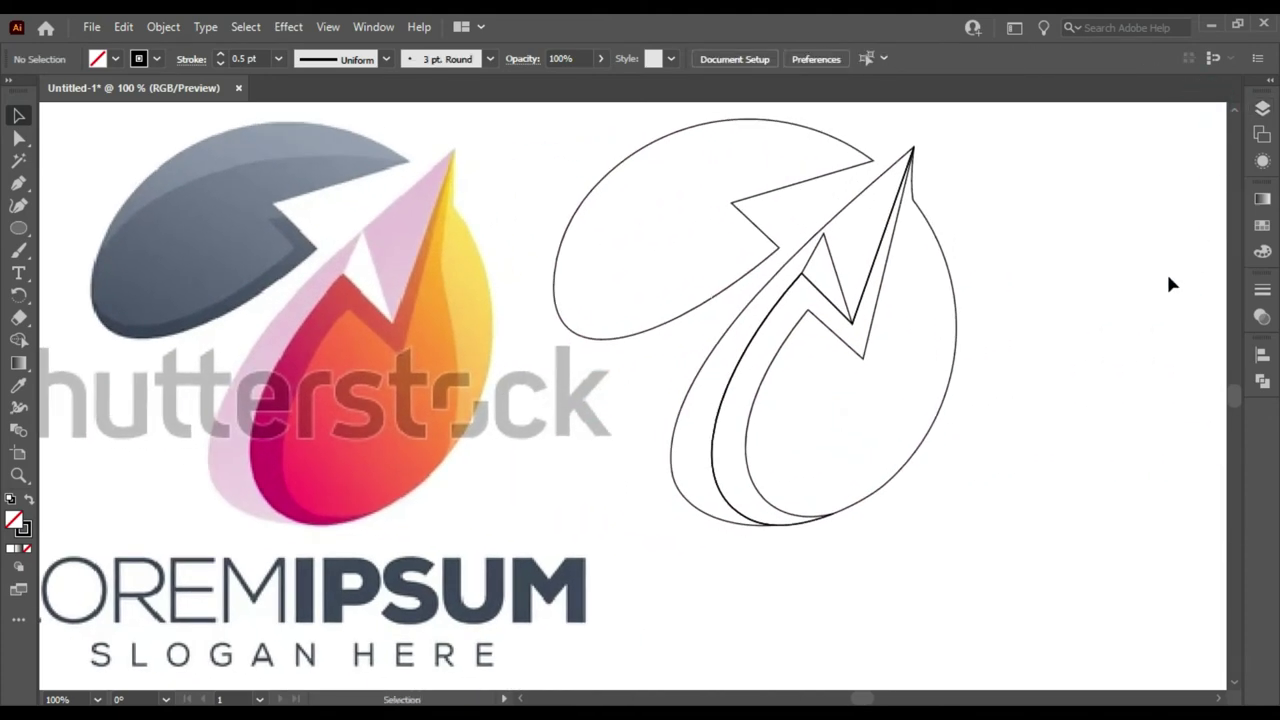
double_click(18, 362)
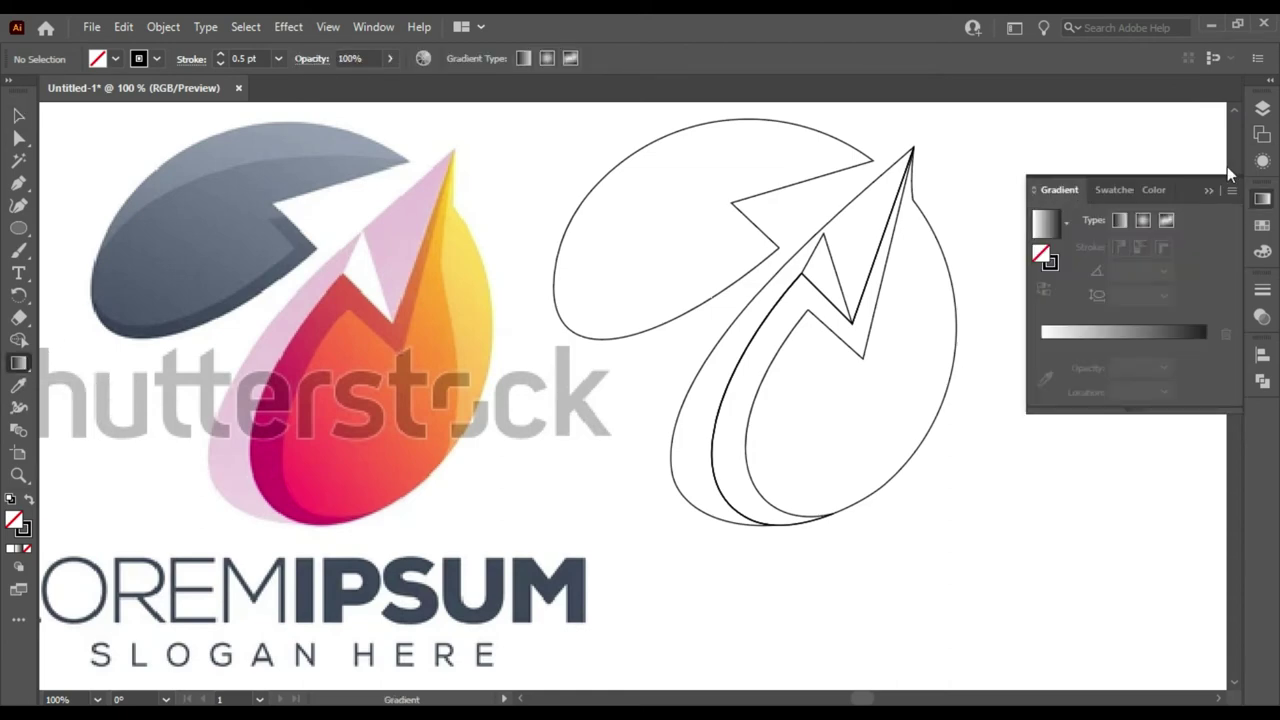
click(1232, 176)
key(v)
click(156, 58)
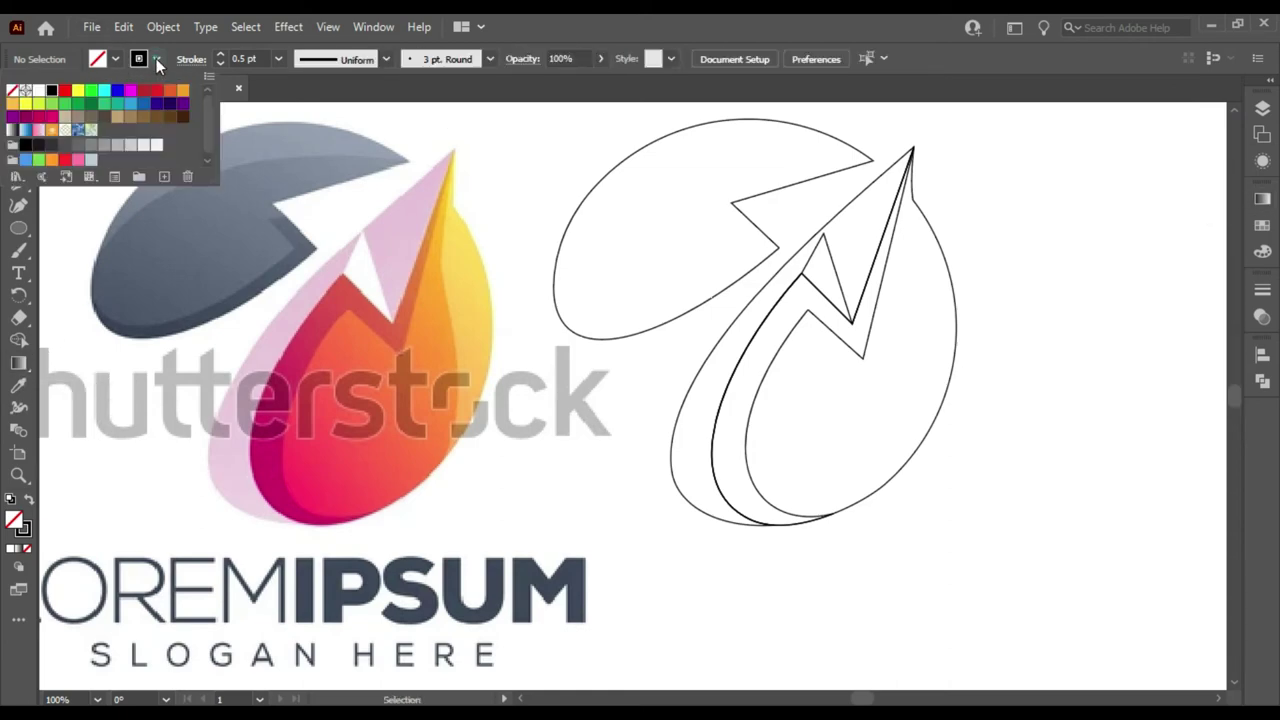
click(14, 95)
click(116, 58)
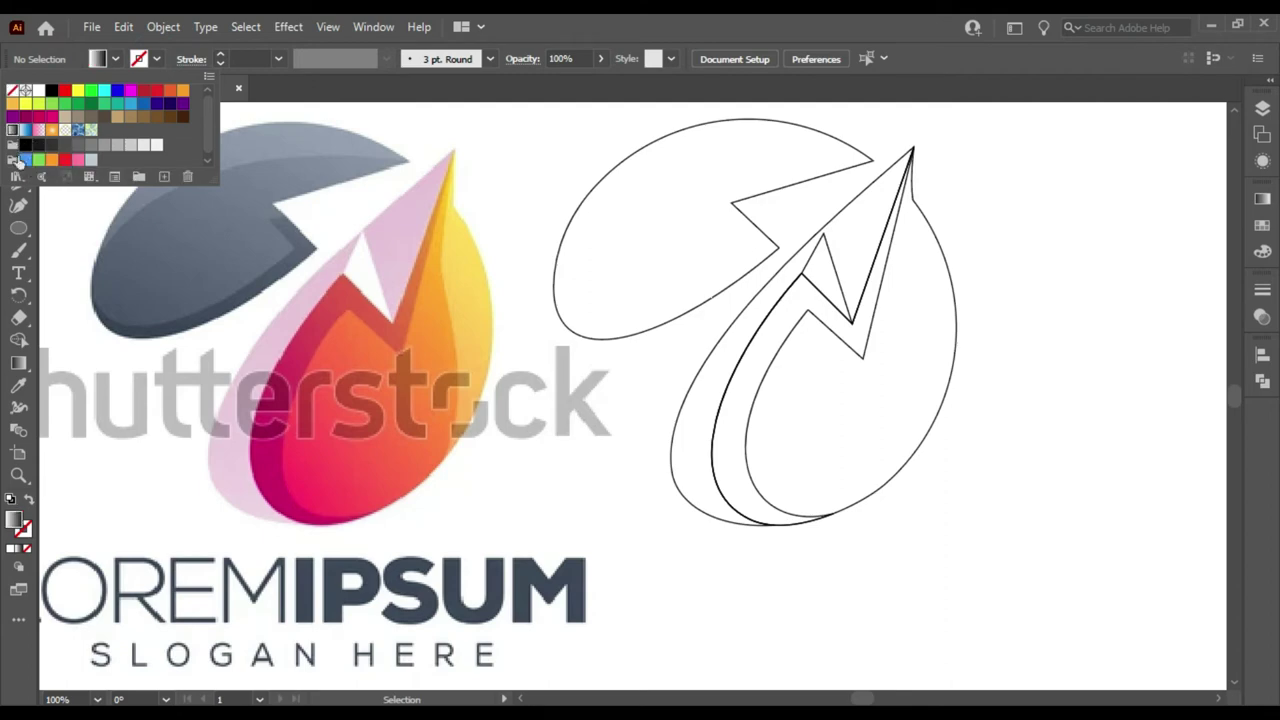
click(20, 162)
Step: Draw a thin gradient rectangle bar below the flame
drag(18, 228, 105, 222)
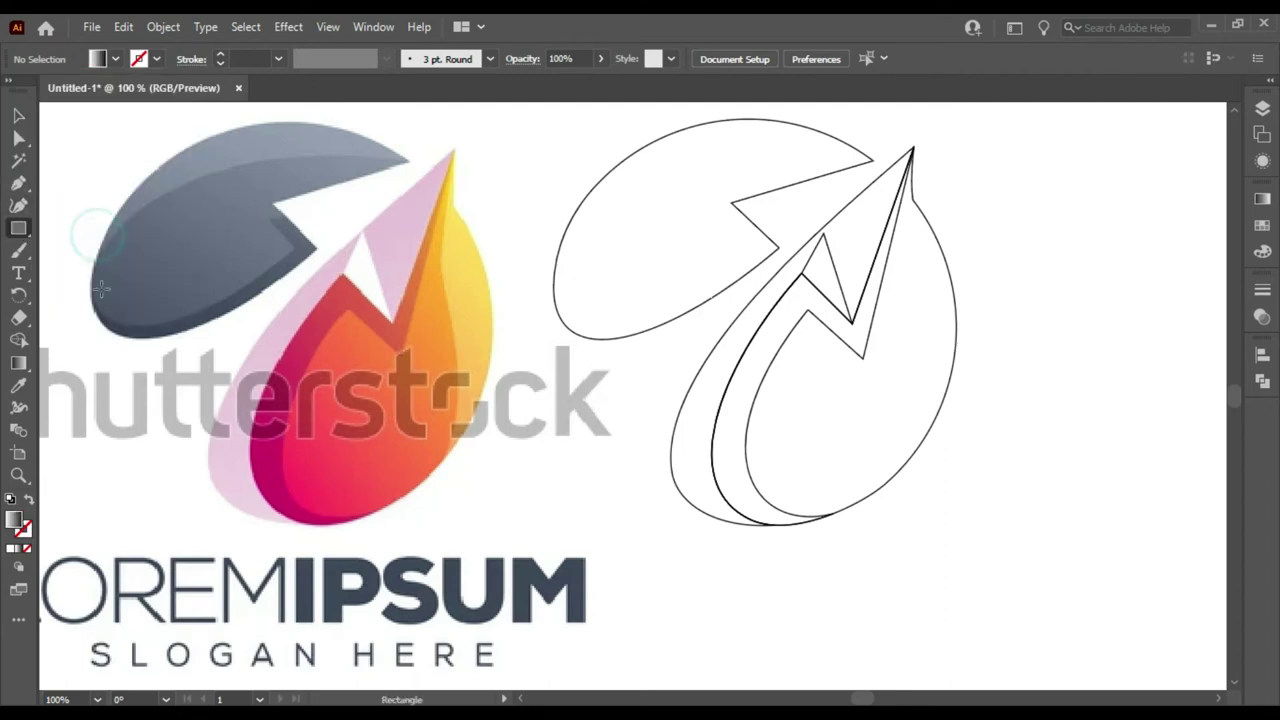
click(453, 506)
click(685, 401)
drag(434, 503, 664, 528)
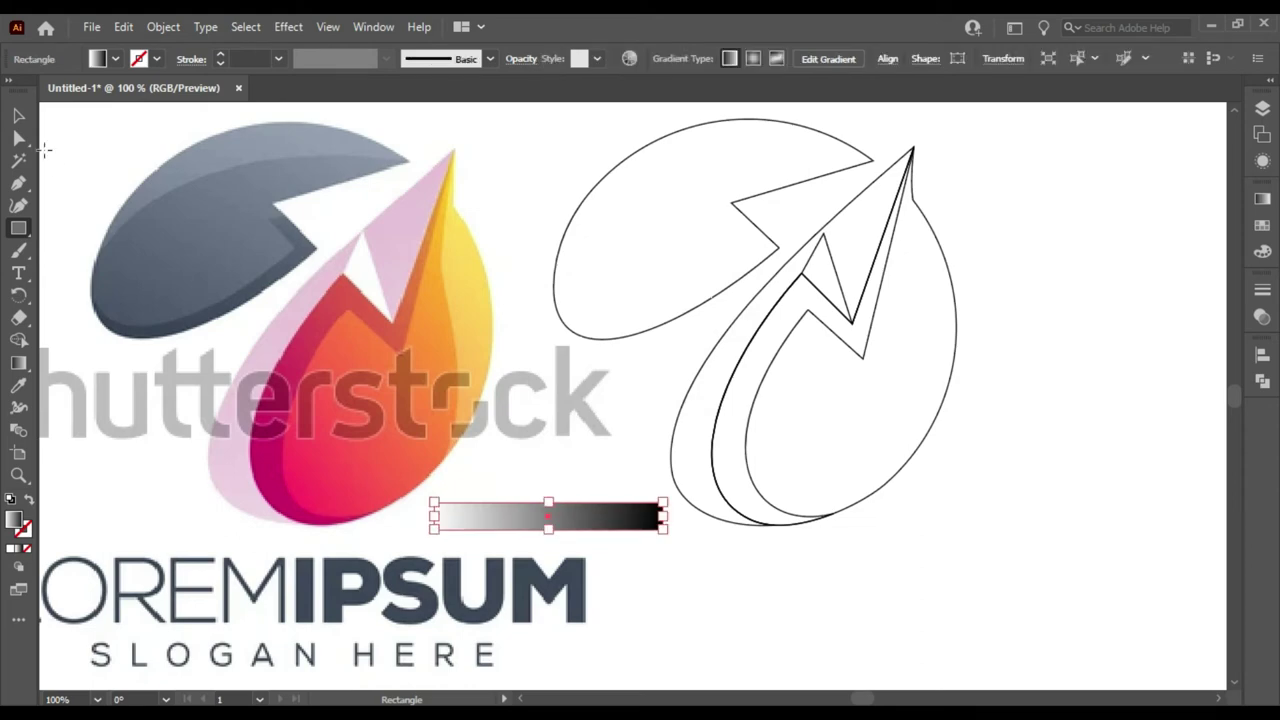
double_click(18, 115)
click(735, 511)
Step: Sample dark grey and light grey from the reference arc into the bar's gradient stops
click(18, 362)
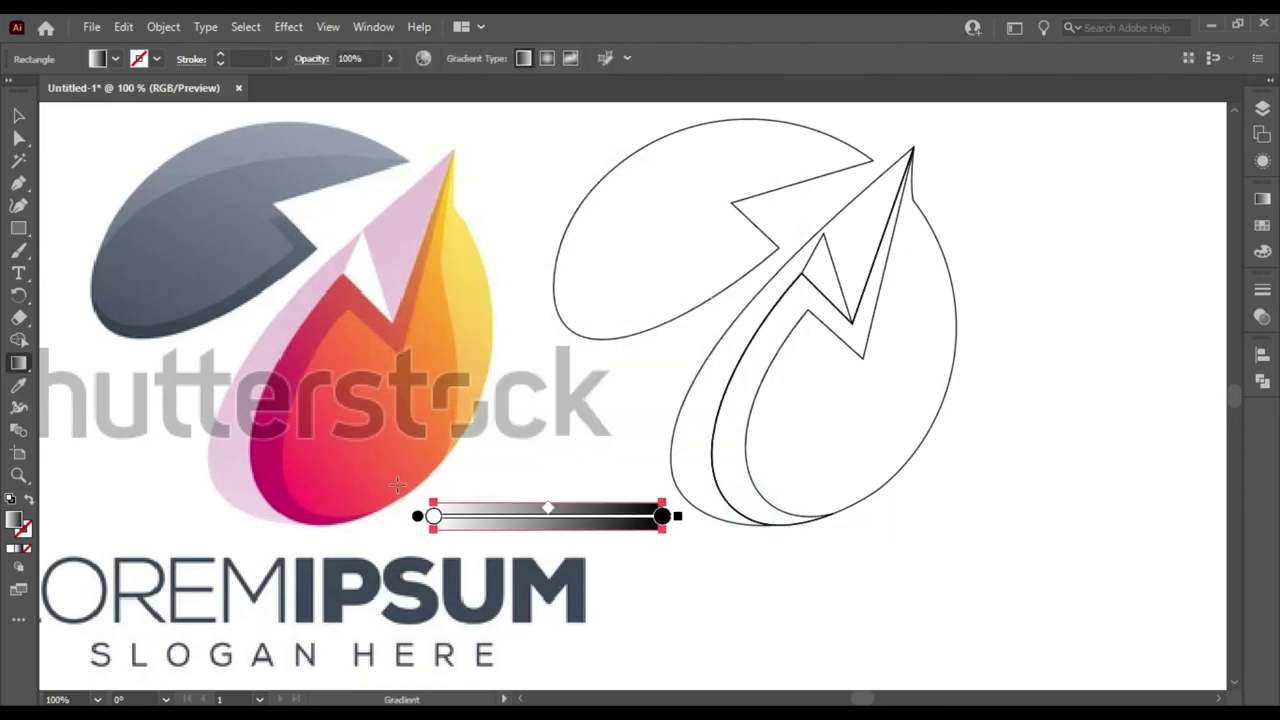
double_click(433, 517)
click(200, 395)
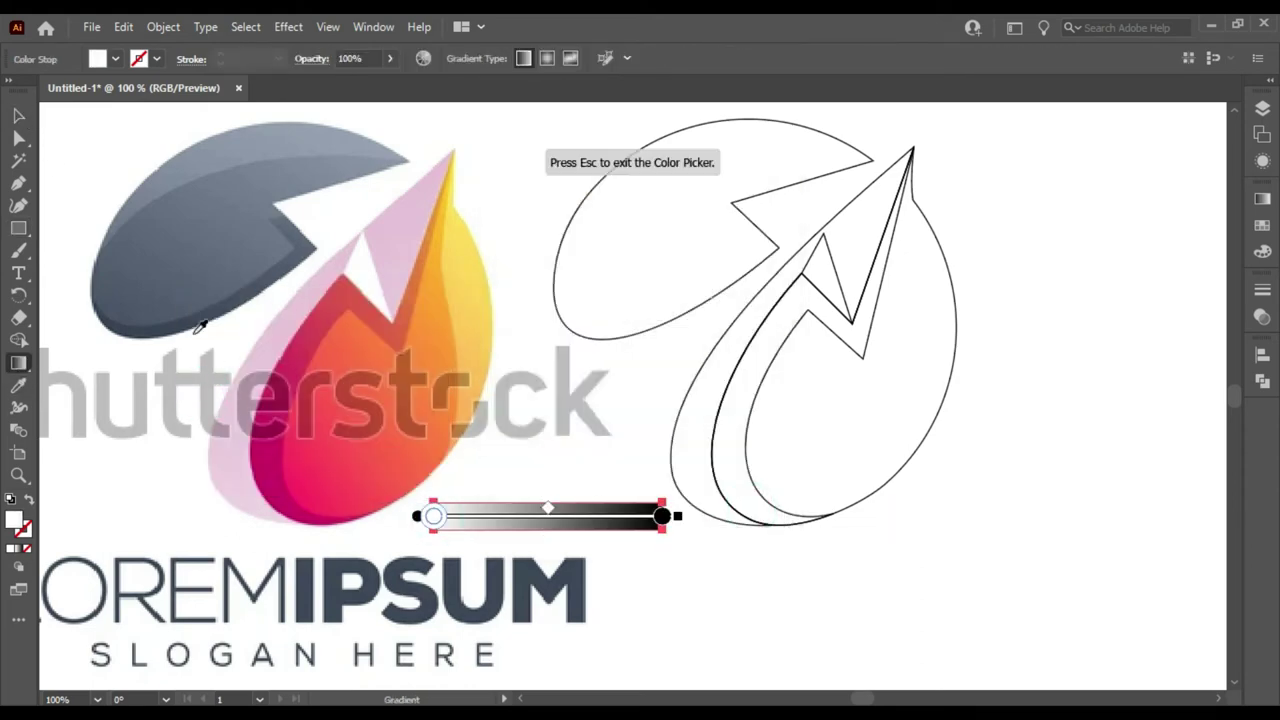
click(187, 322)
click(662, 516)
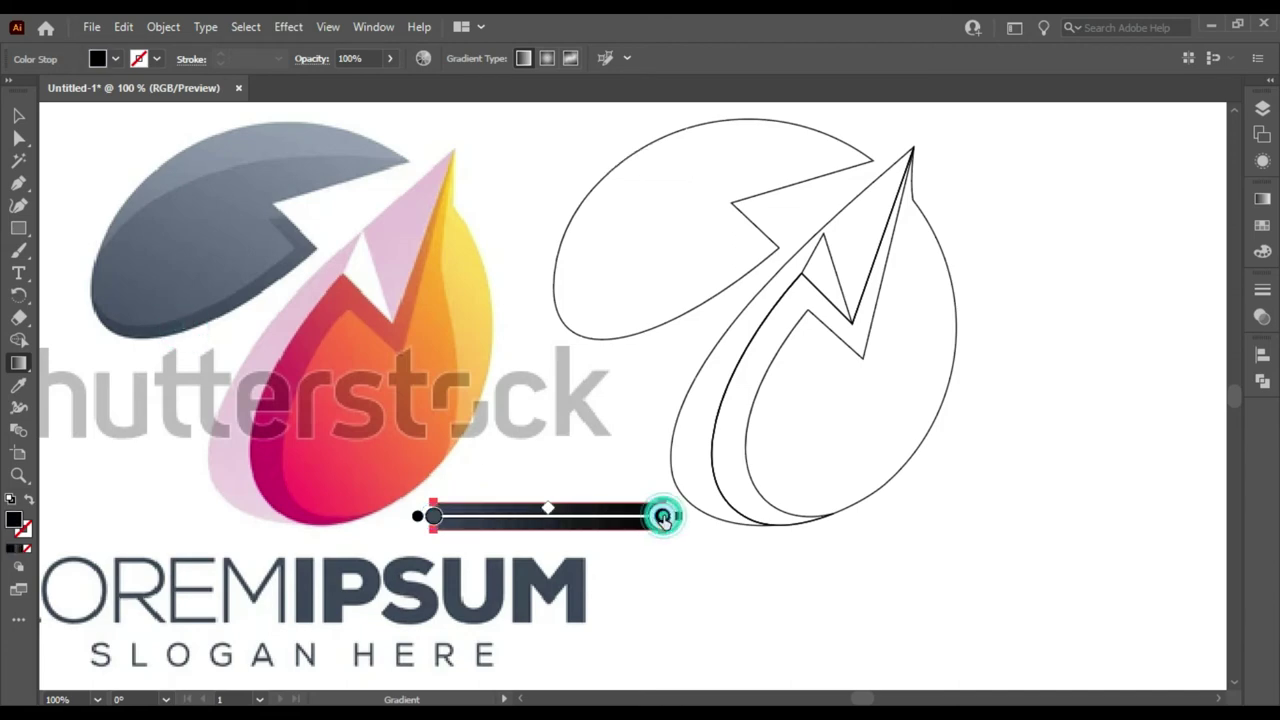
click(264, 141)
key(v)
Step: Duplicate the bar below and resample its stops pink and orange-yellow from the flame
drag(592, 533, 592, 562)
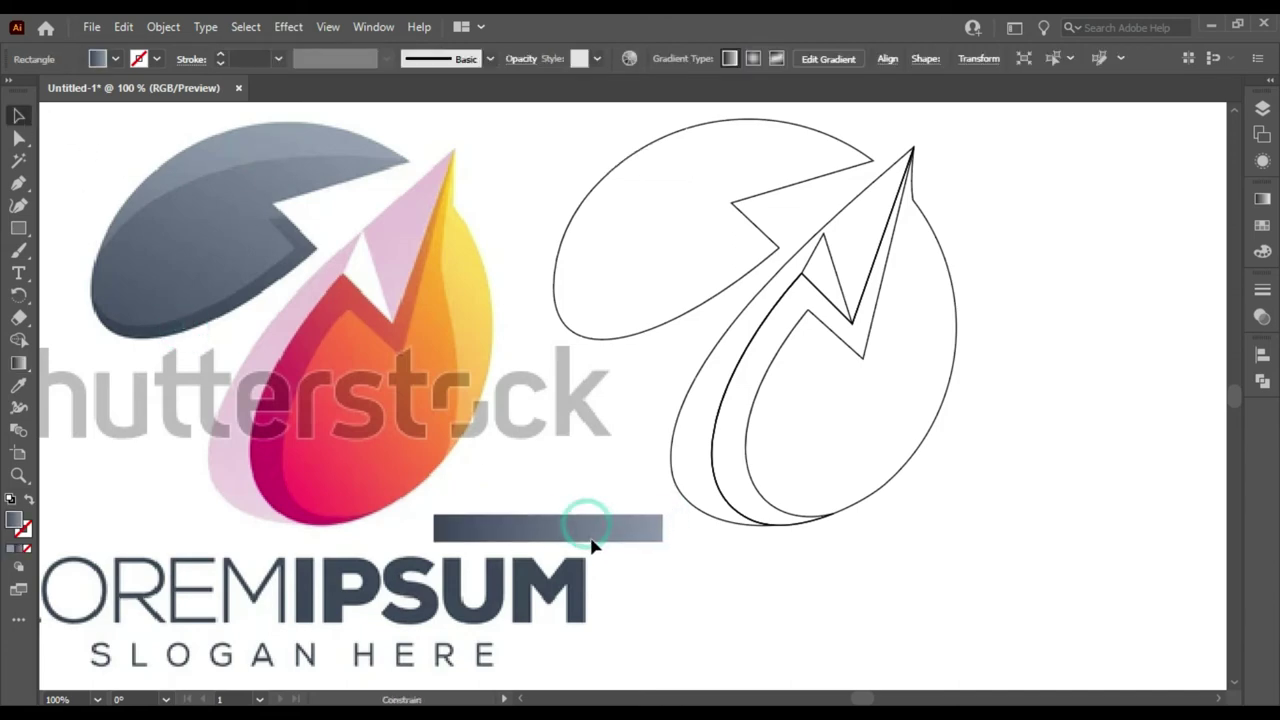
key(g)
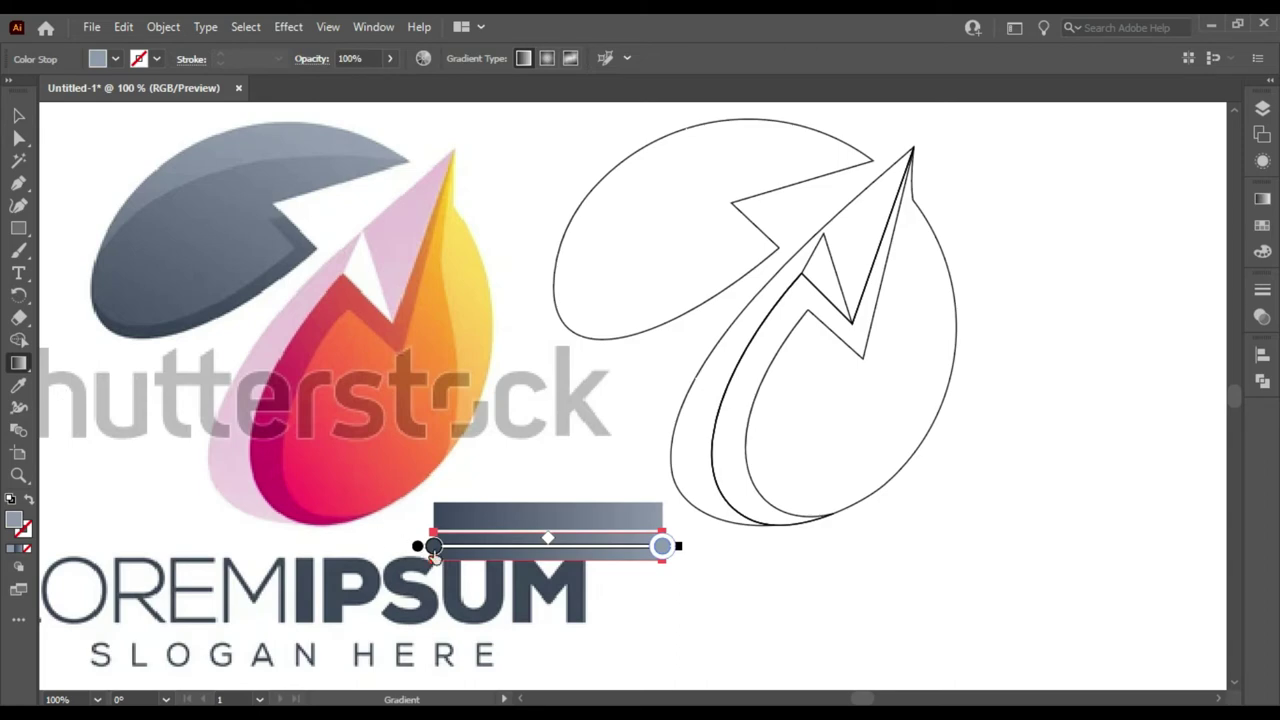
double_click(433, 545)
click(197, 357)
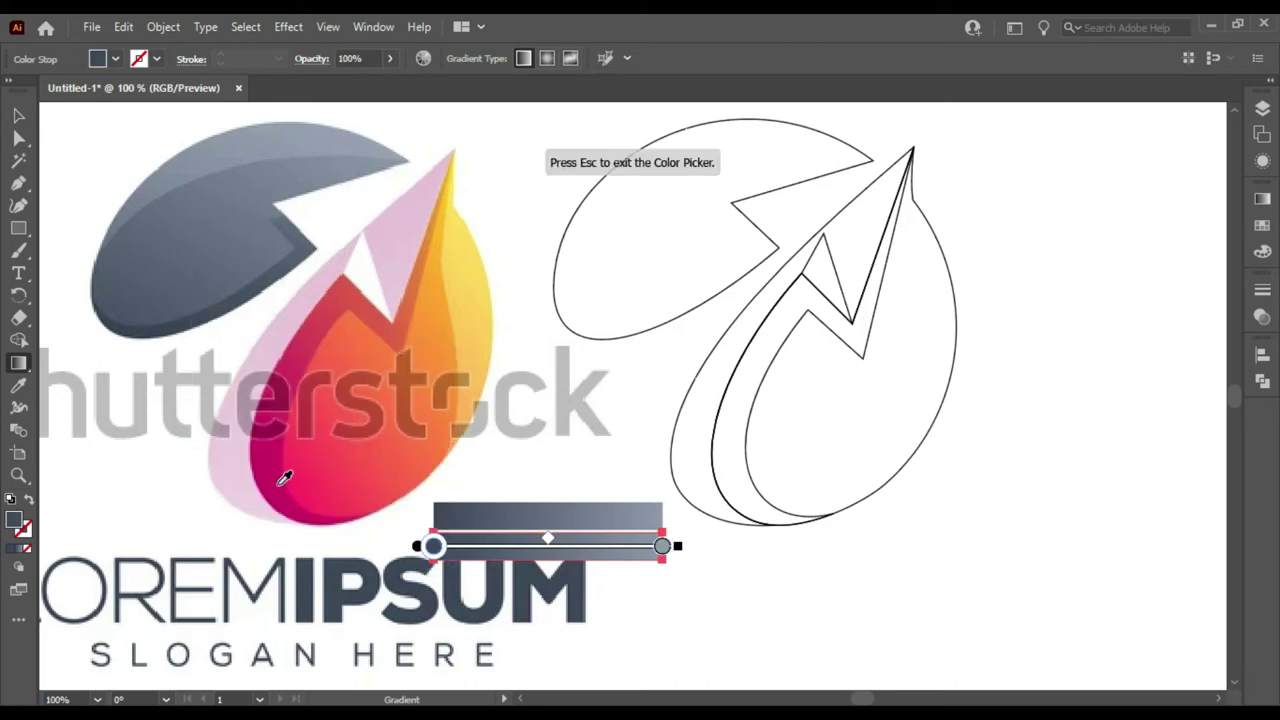
click(322, 511)
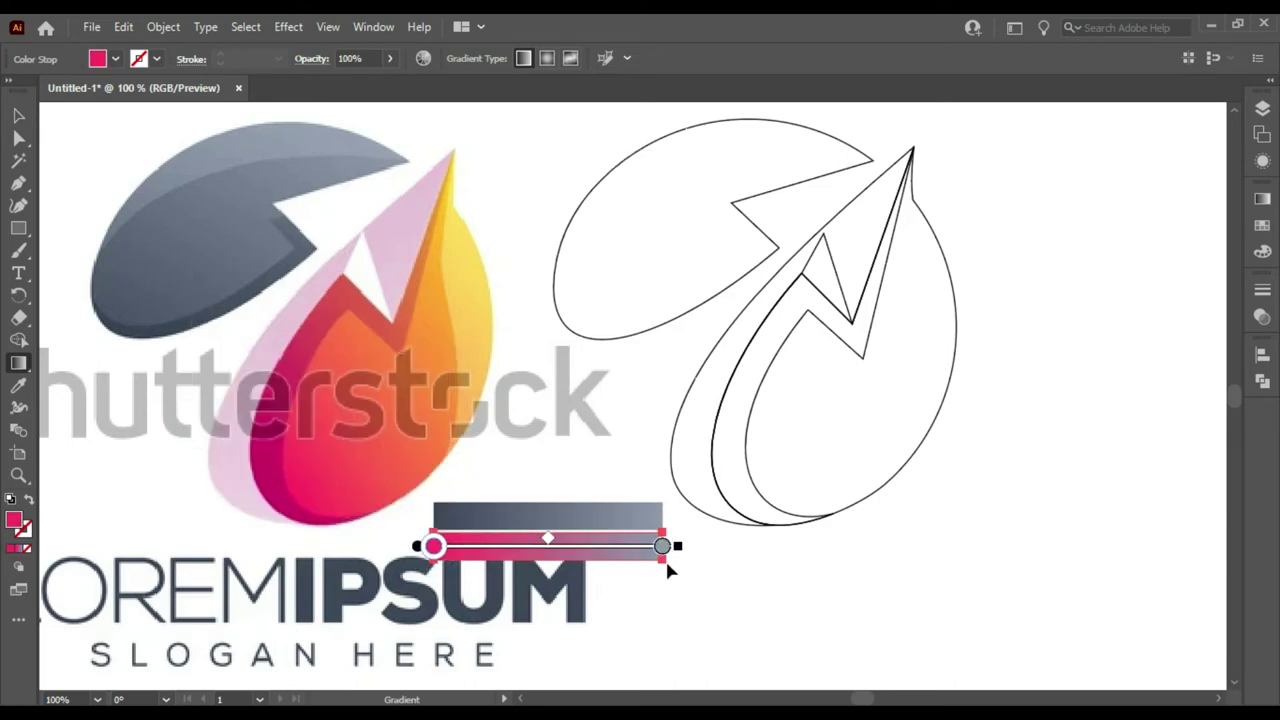
double_click(662, 546)
click(428, 425)
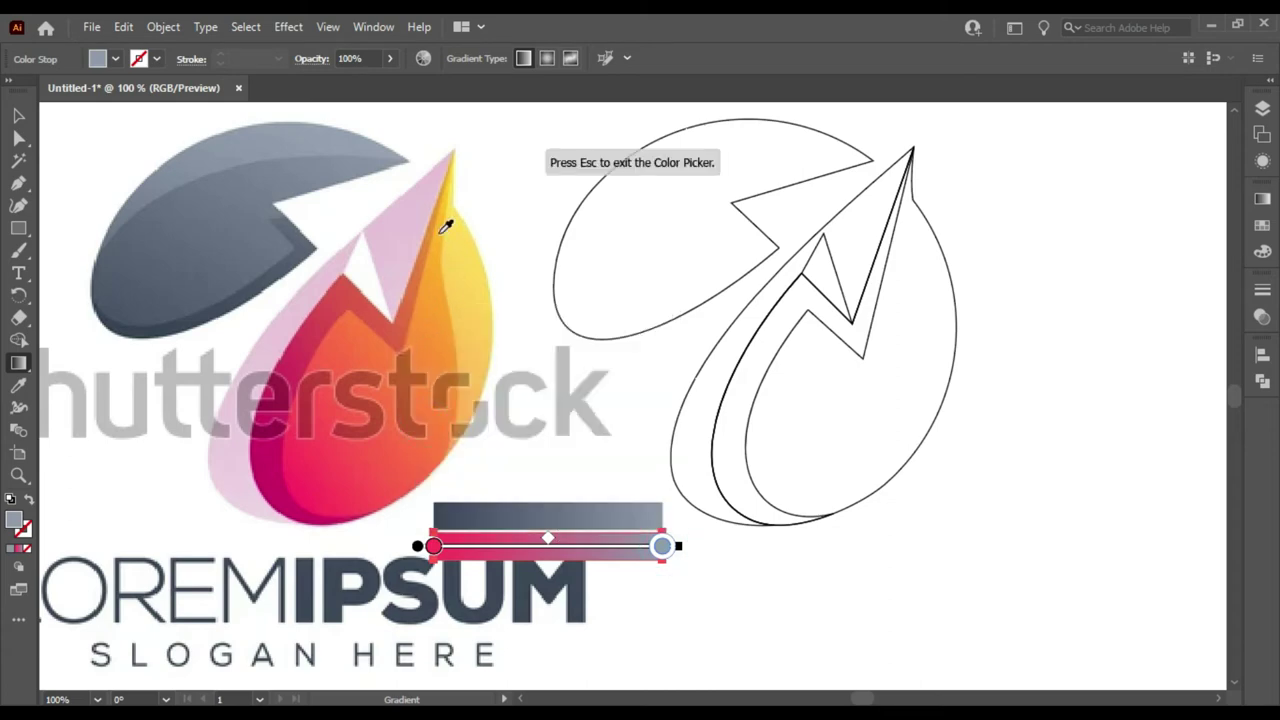
click(440, 226)
click(19, 117)
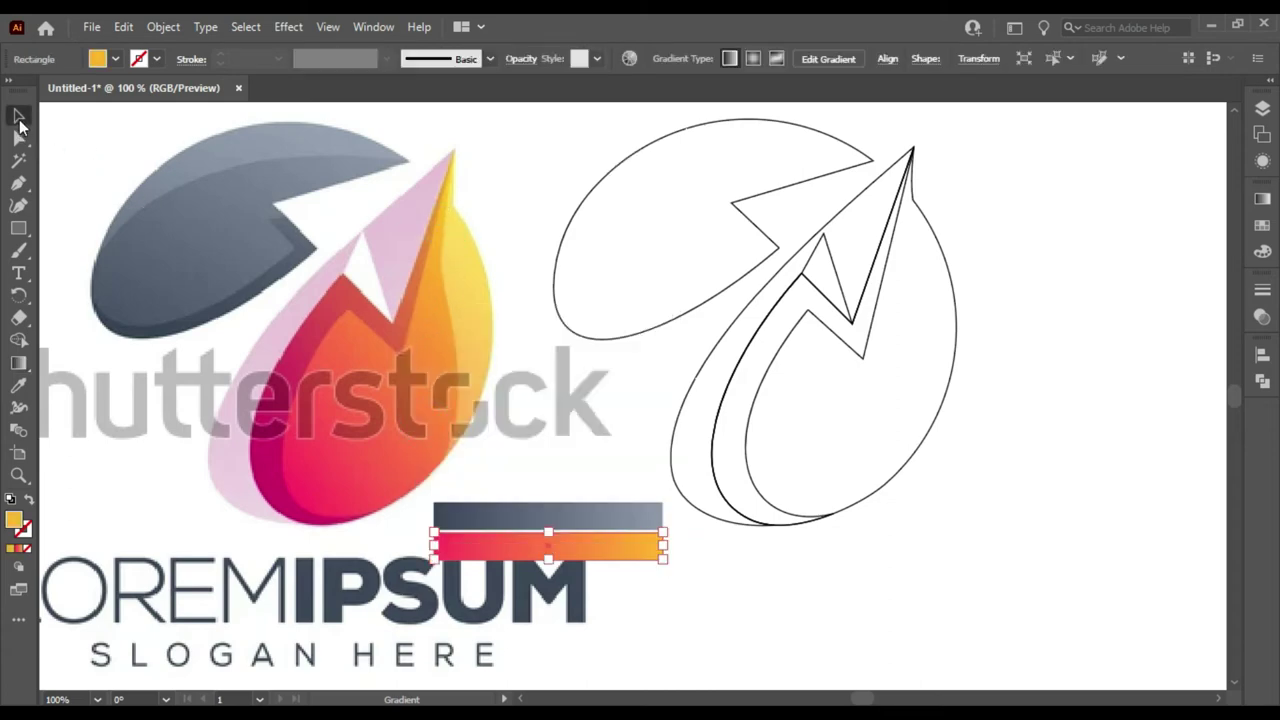
click(857, 621)
scroll(857, 580, down, 1)
Step: Apply the pink-orange gradient to the traced flame and the grey gradient to the arc
click(955, 415)
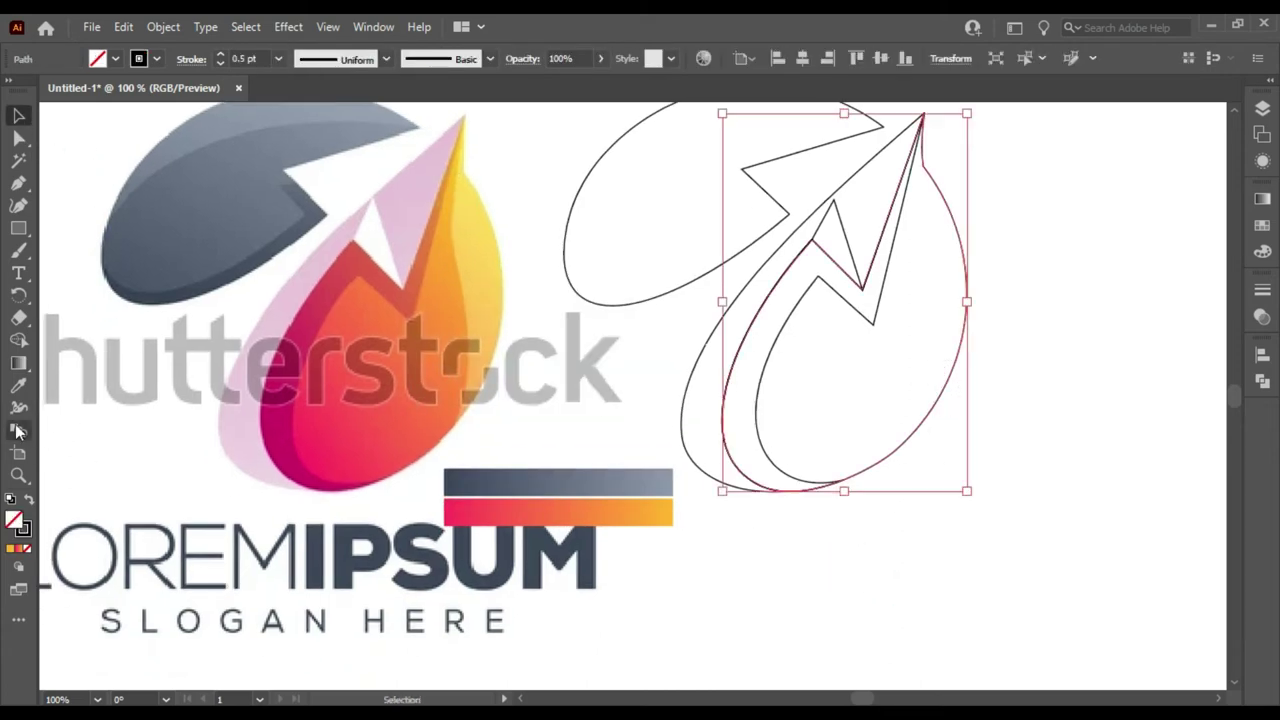
key(i)
click(492, 503)
ctrl+click(570, 213)
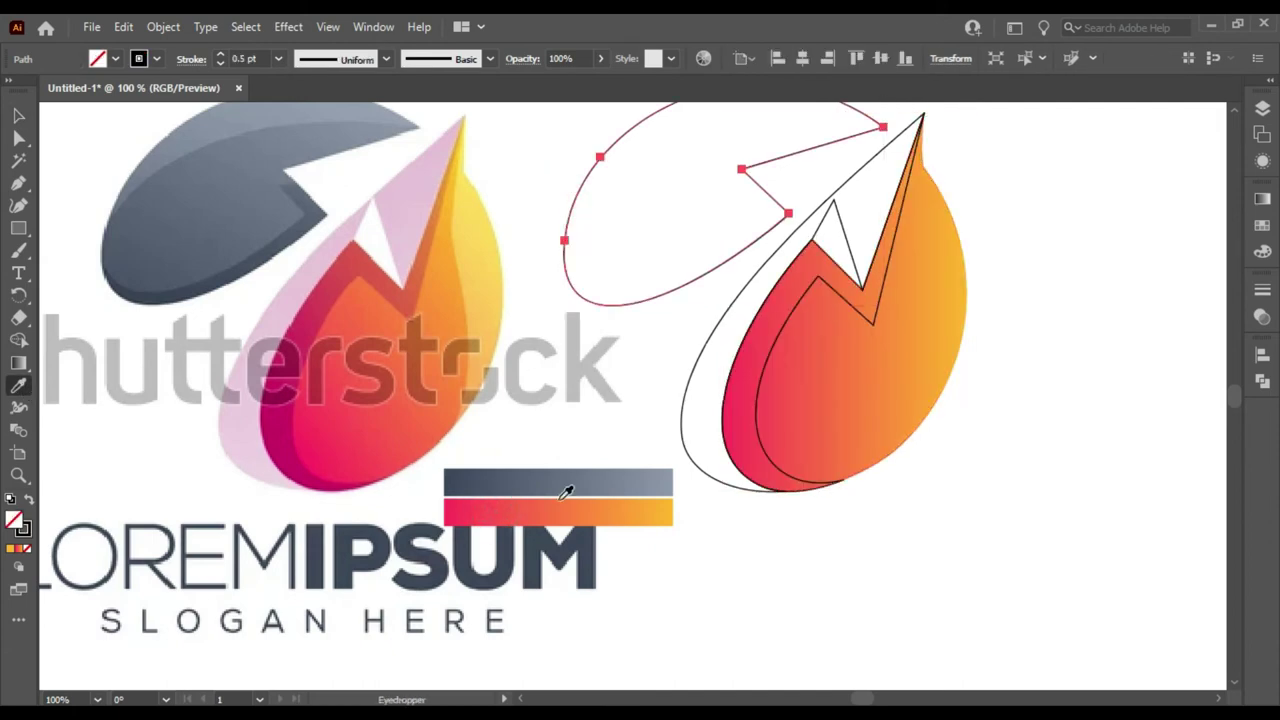
click(562, 495)
scroll(300, 330, up, 2)
scroll(300, 330, right, 1)
click(20, 117)
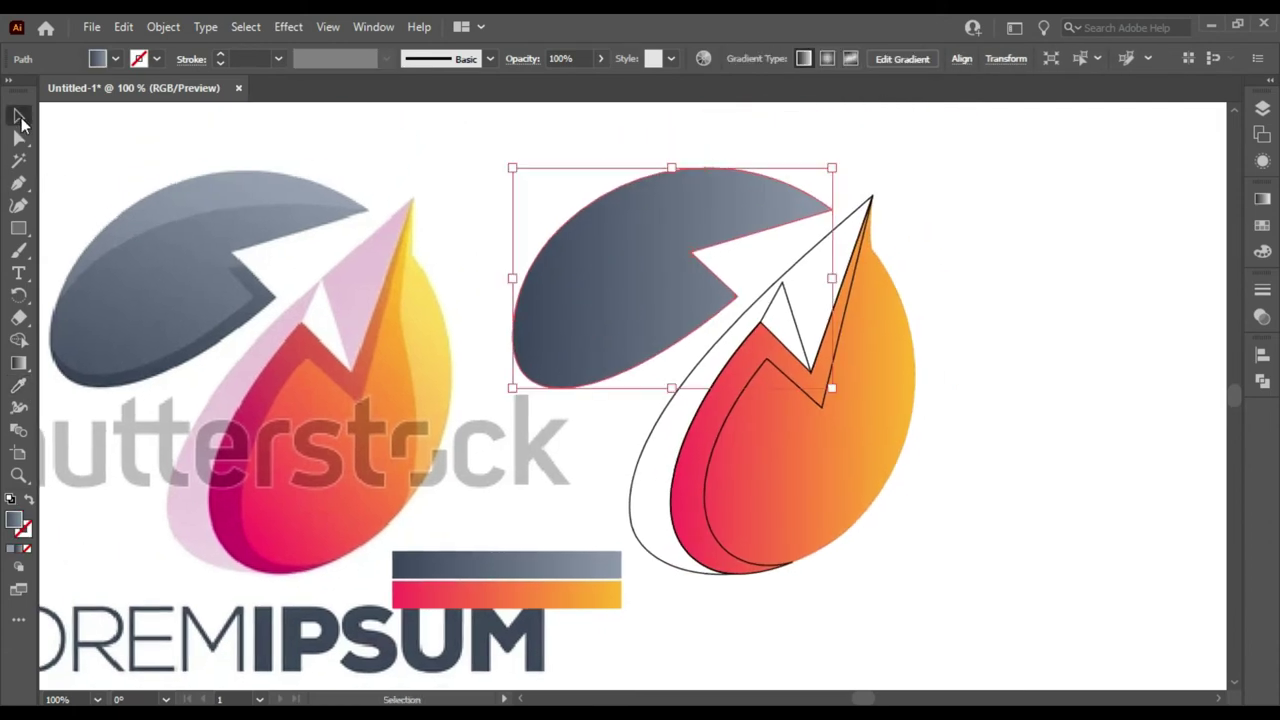
click(1048, 303)
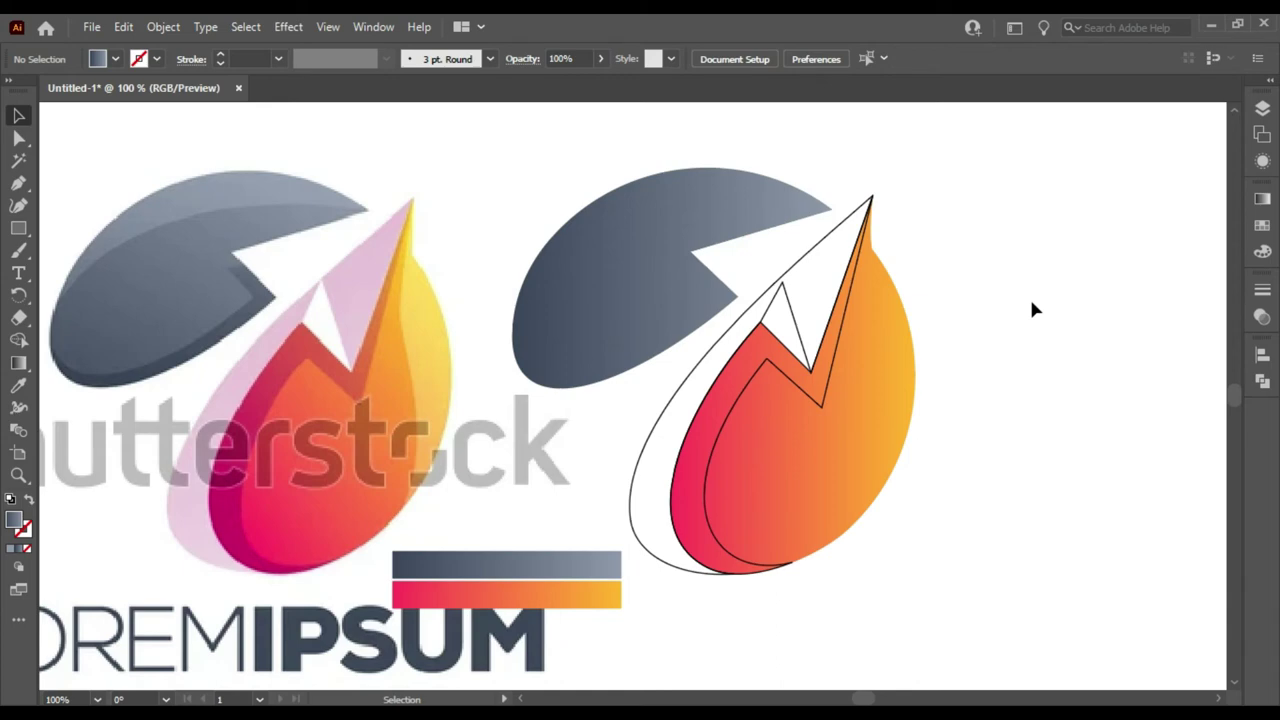
Step: Fill the isolated middle flame path solid black, then exit isolation mode
click(822, 412)
click(954, 376)
double_click(826, 416)
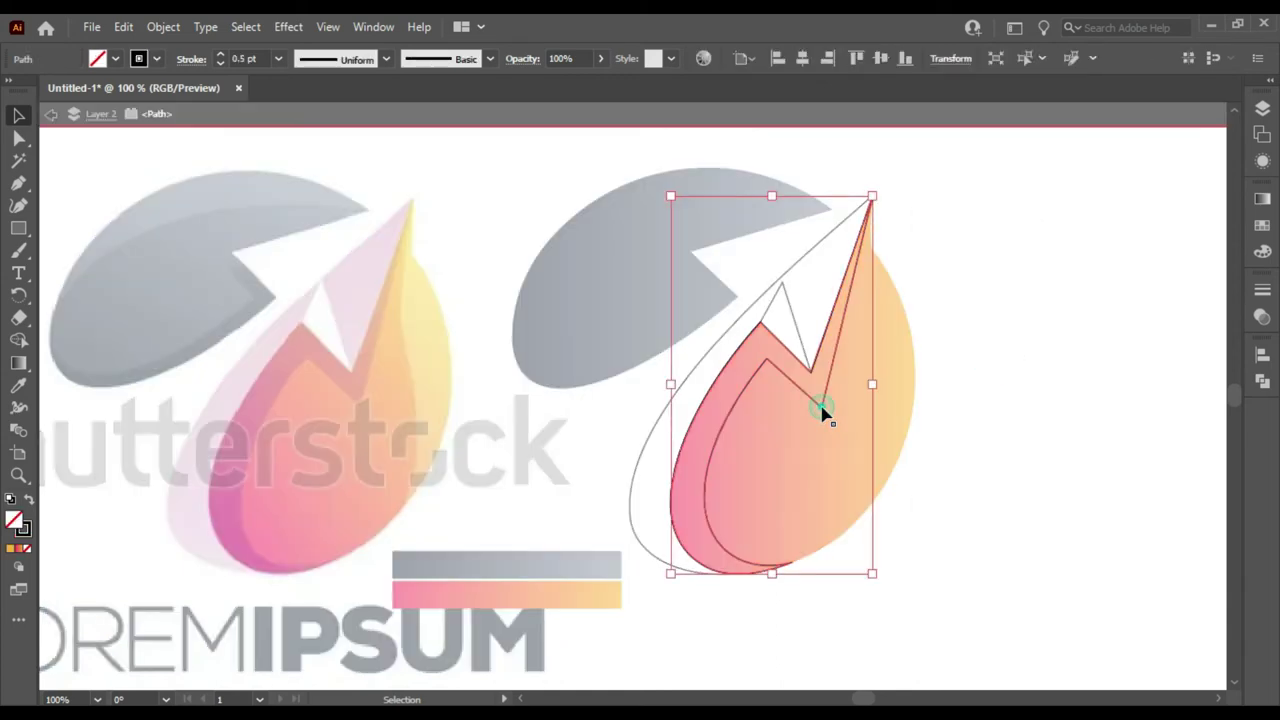
click(30, 501)
click(51, 115)
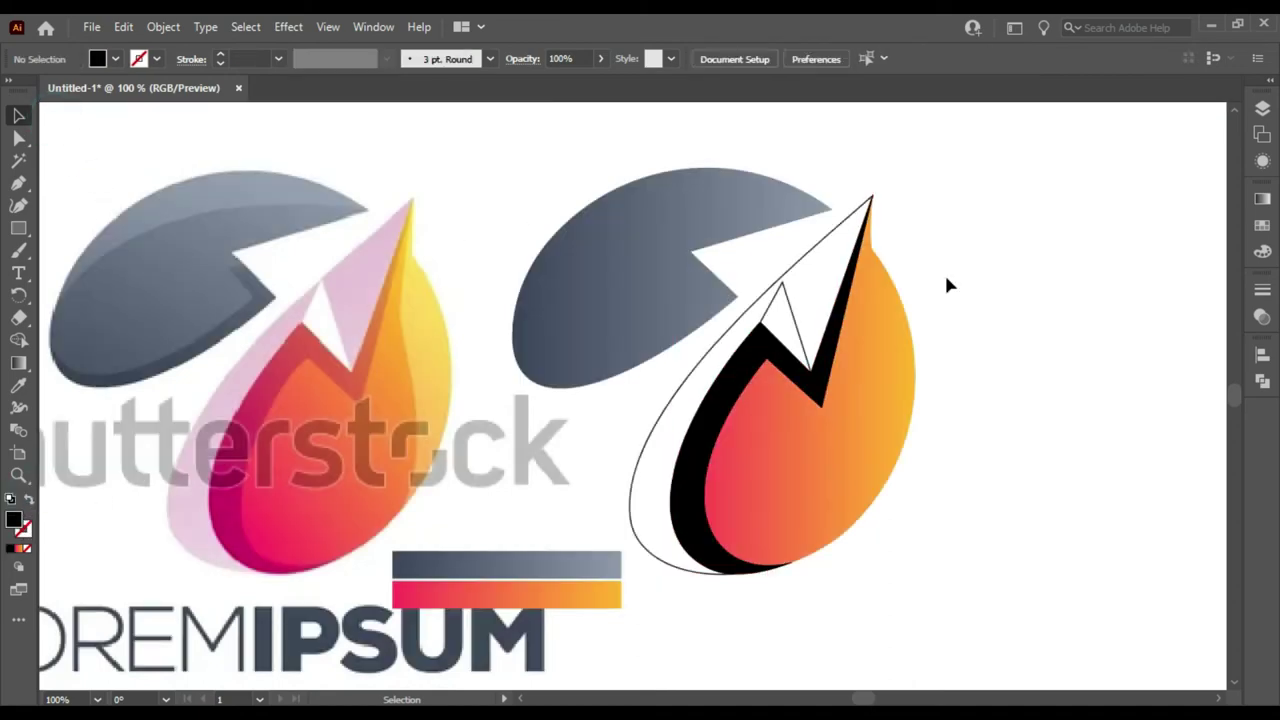
scroll(985, 296, down, 1)
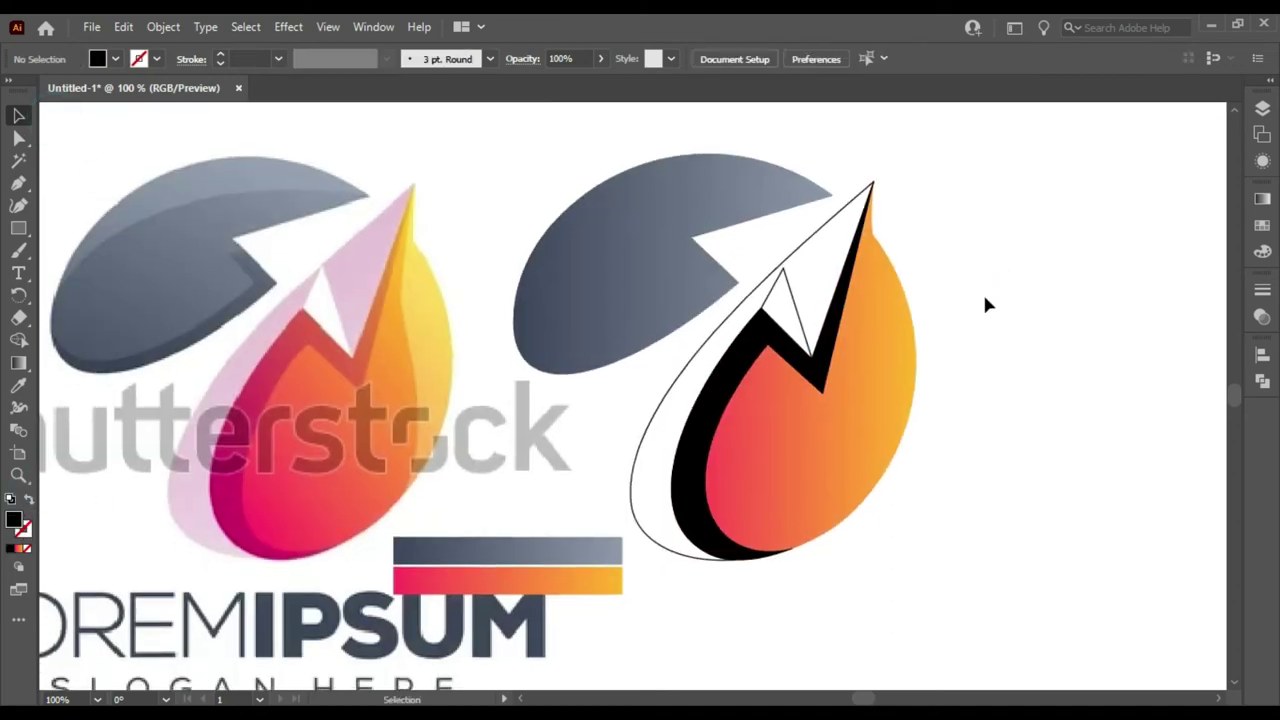
Step: Eyedrop the original's pale pink onto the traced back shape
click(635, 487)
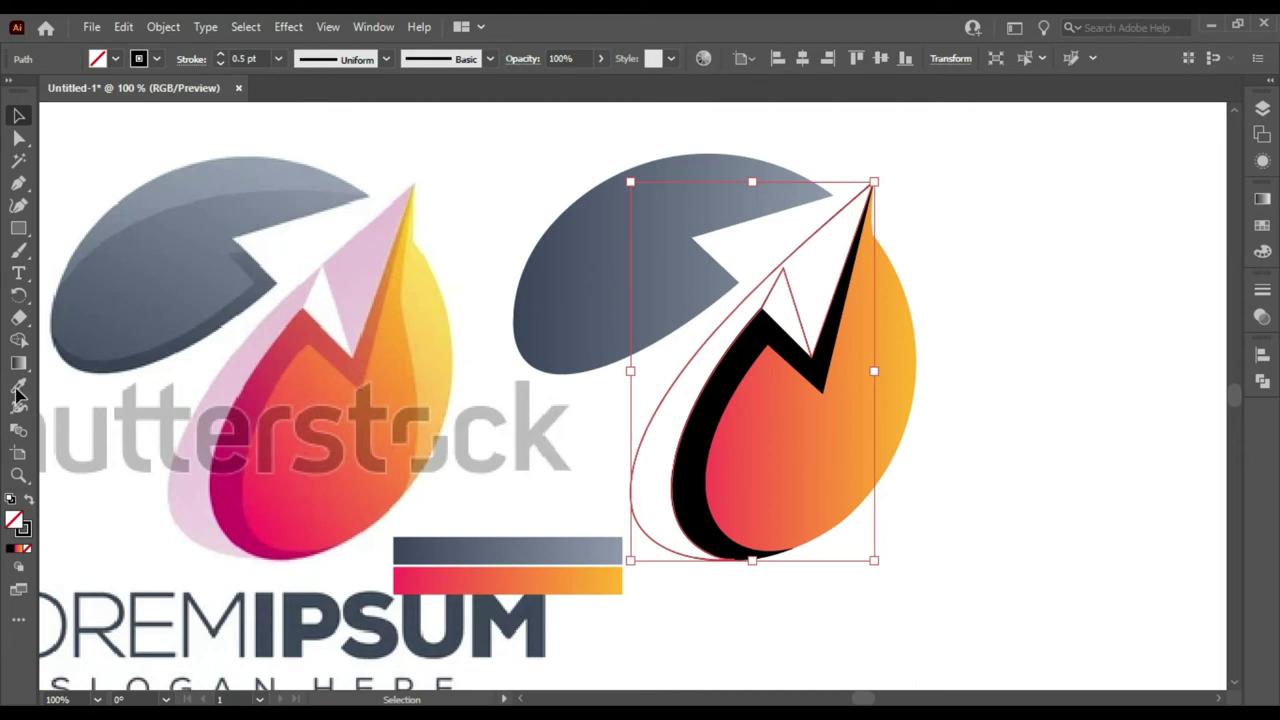
click(235, 232)
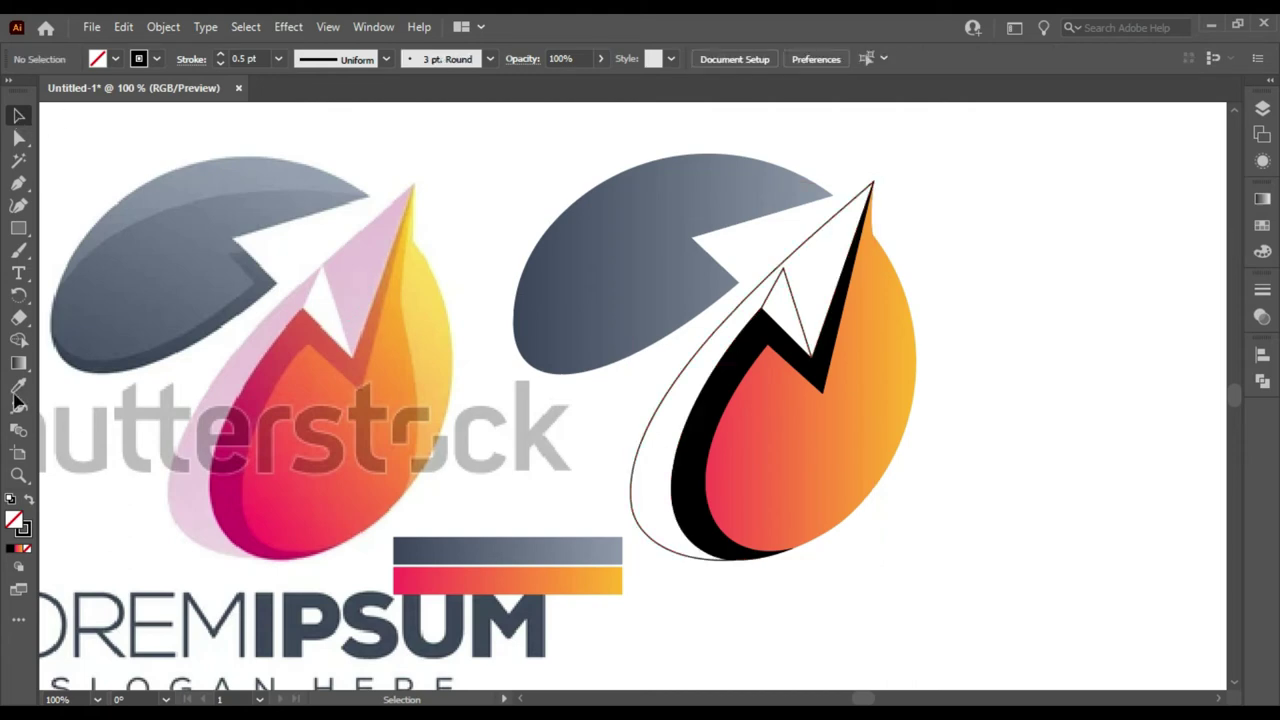
click(640, 468)
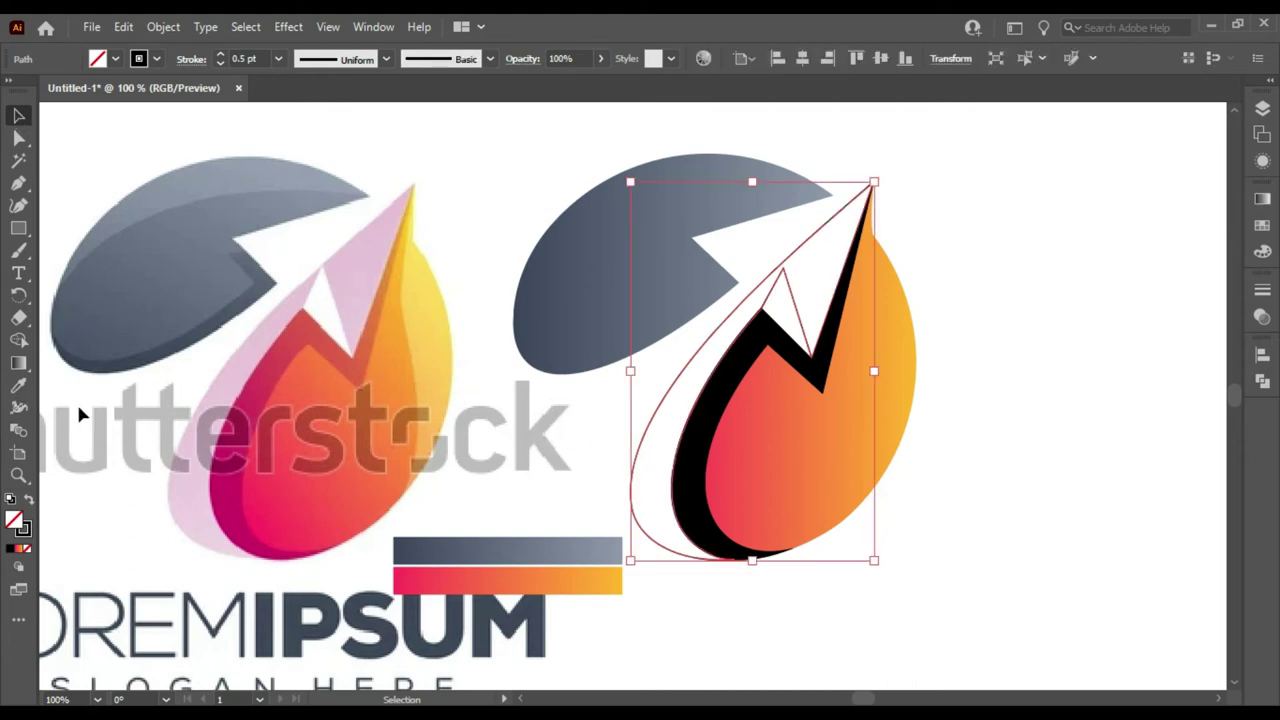
click(20, 388)
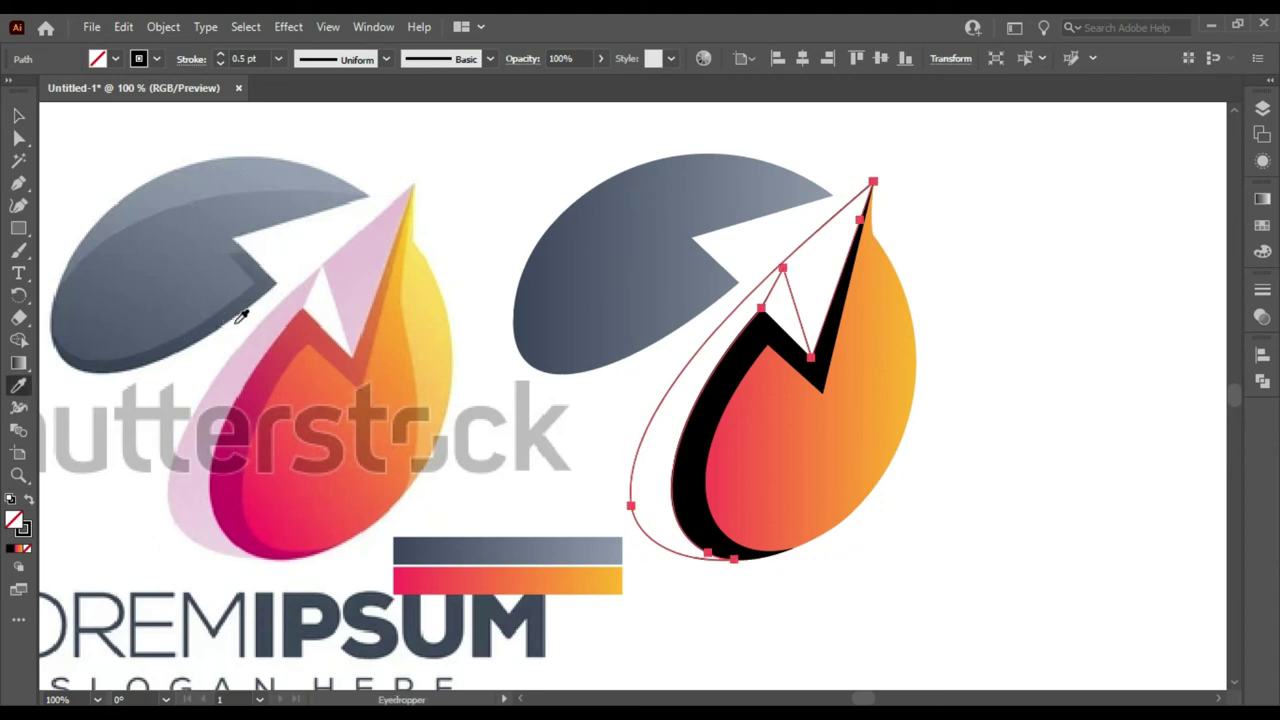
click(372, 259)
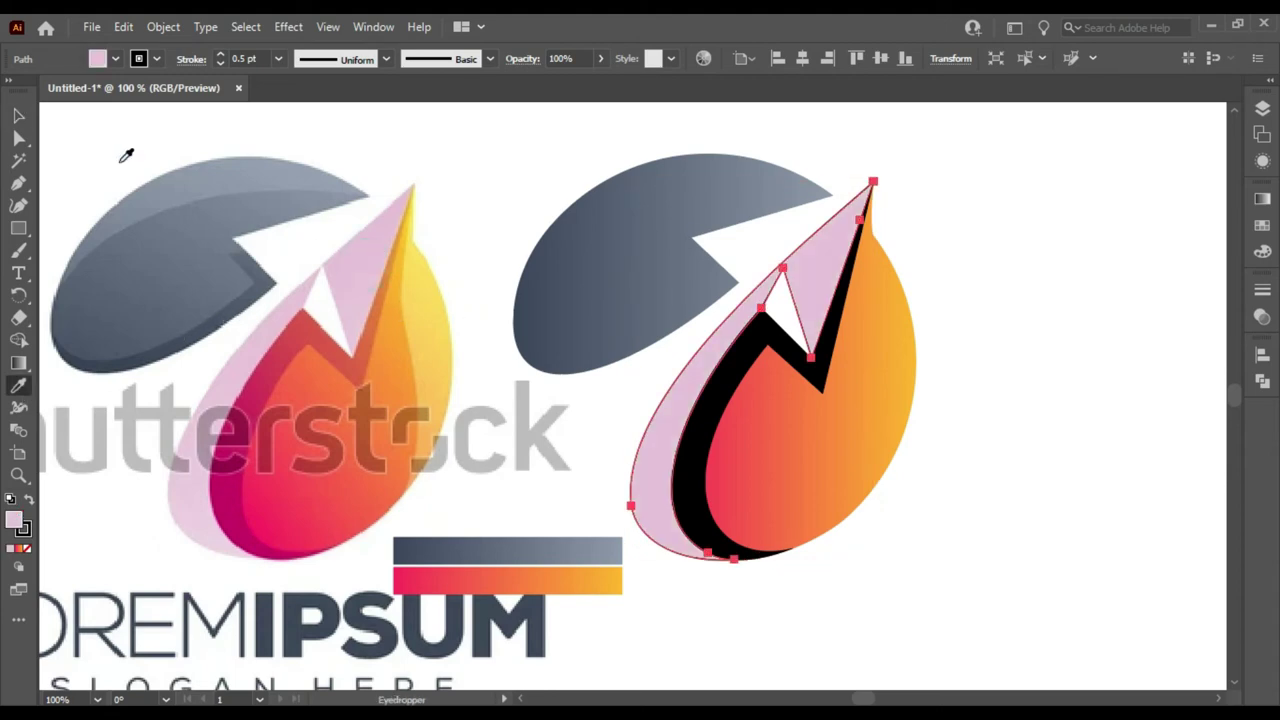
click(19, 115)
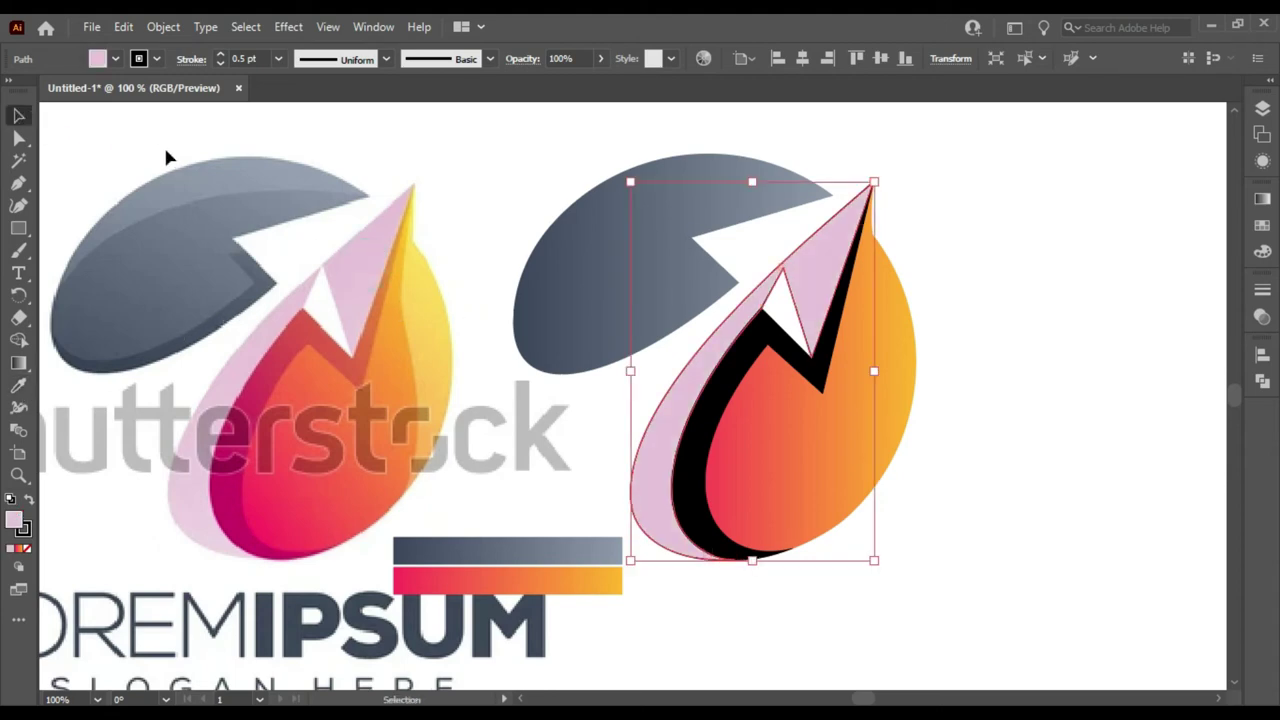
click(974, 265)
click(820, 285)
click(29, 531)
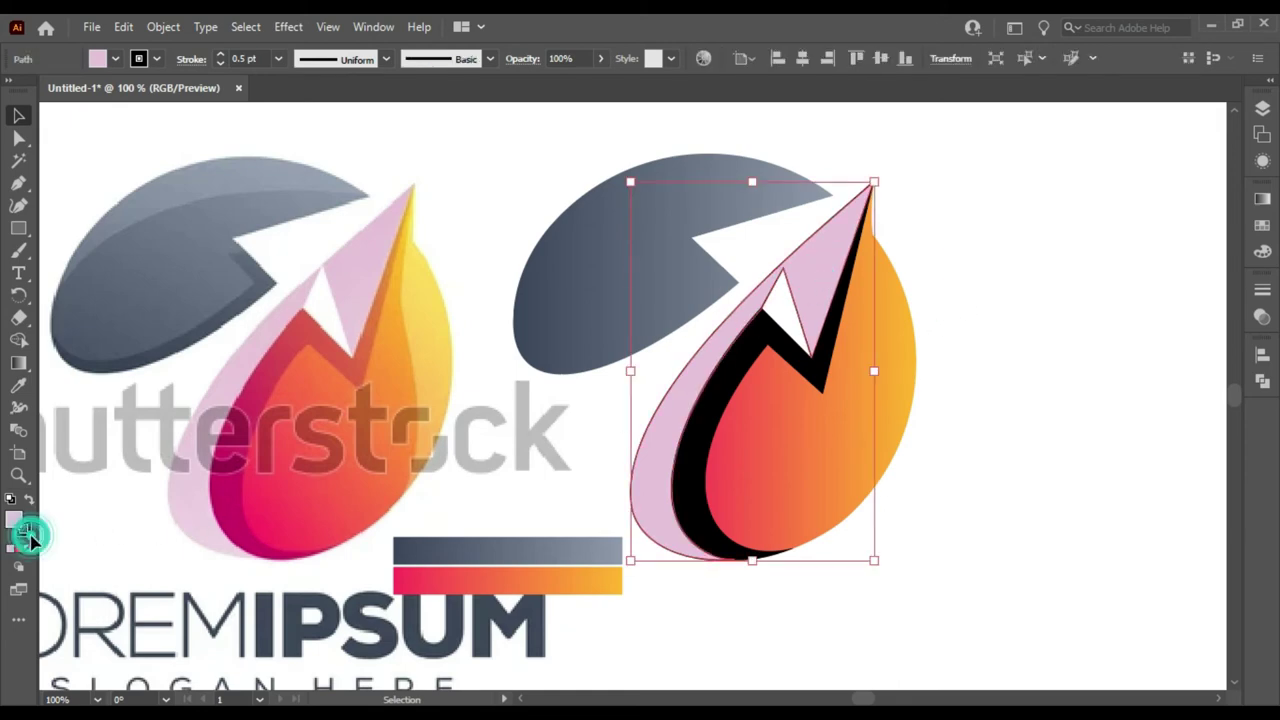
Step: Reselect the pink back shape and nudge it up slightly
click(996, 313)
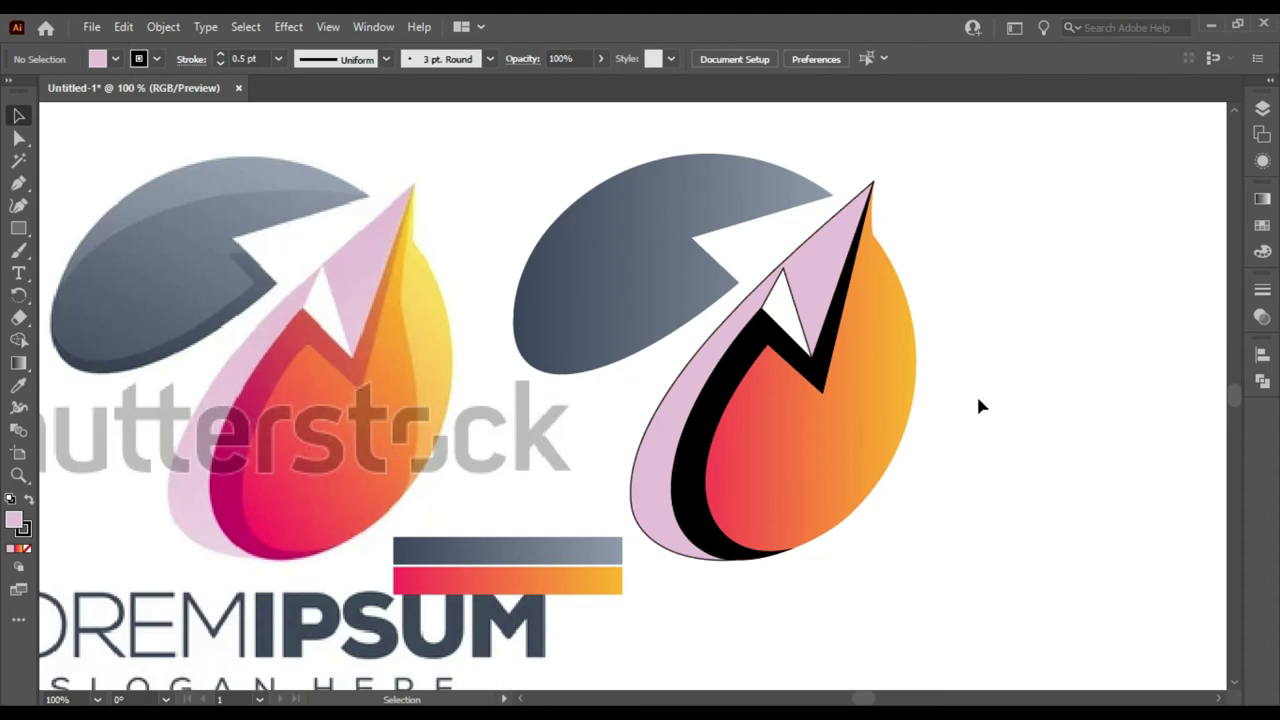
scroll(975, 405, down, 1)
click(726, 385)
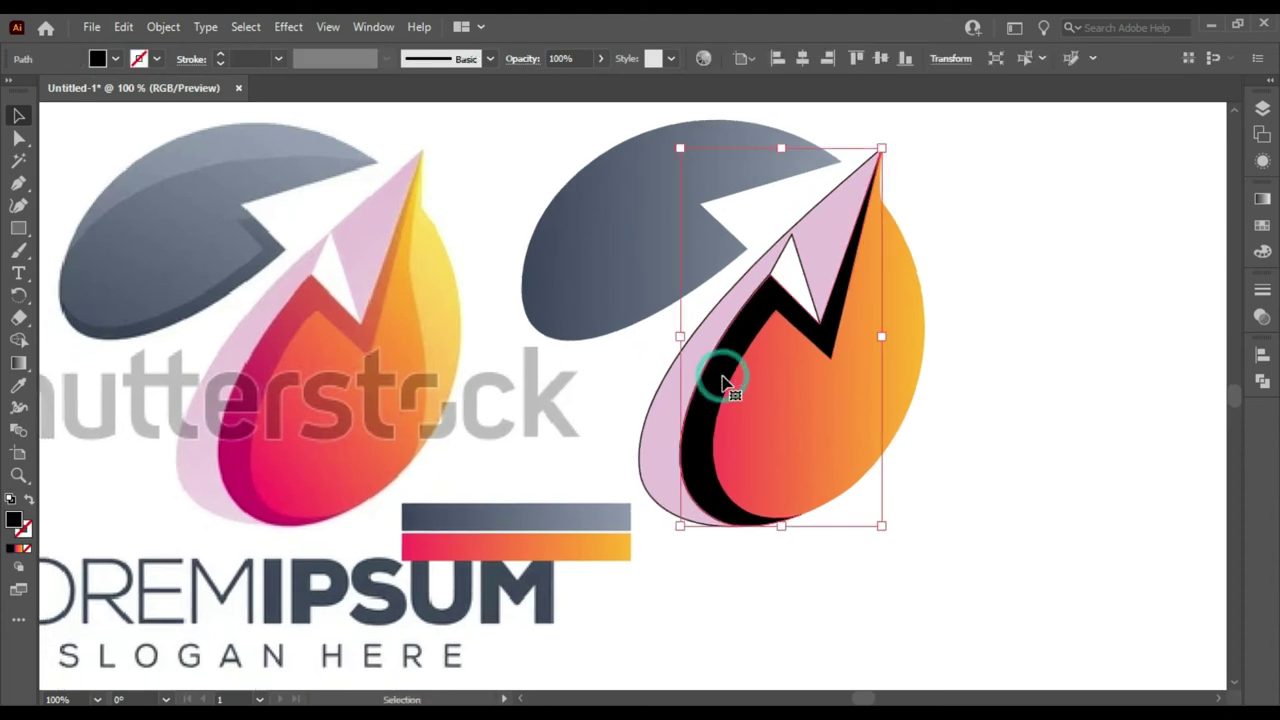
click(1090, 325)
click(775, 245)
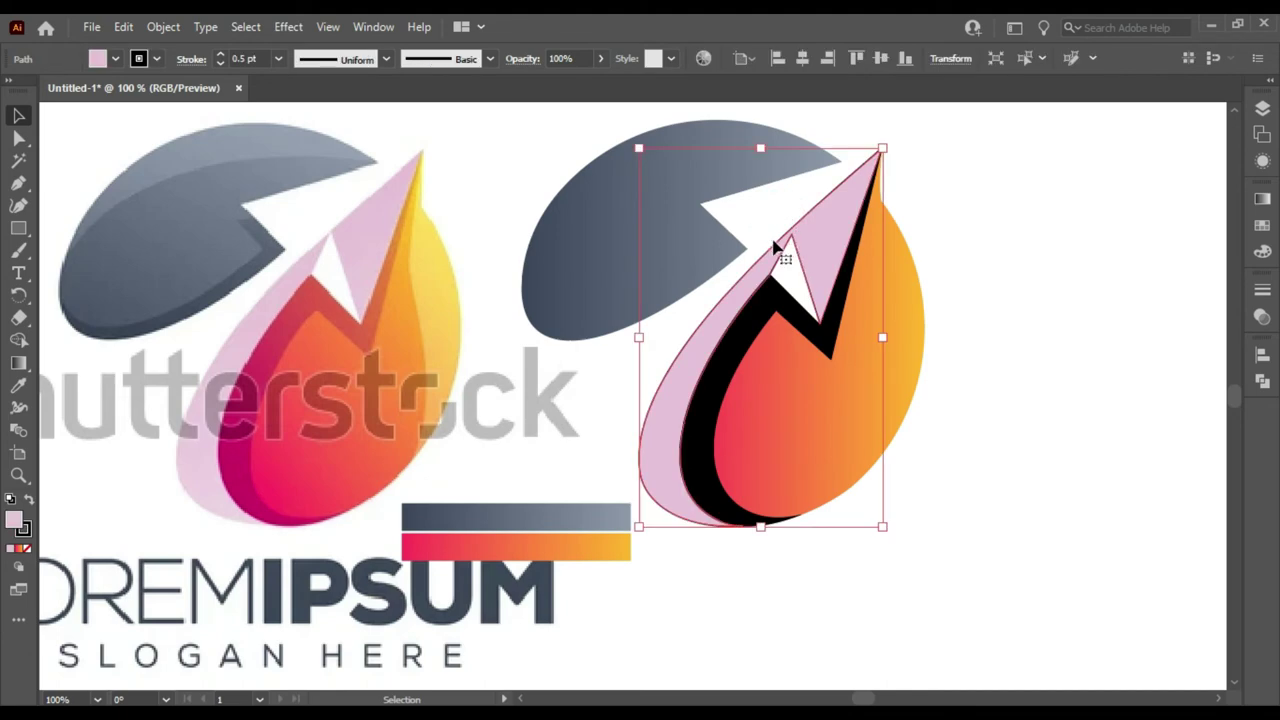
click(157, 59)
click(940, 194)
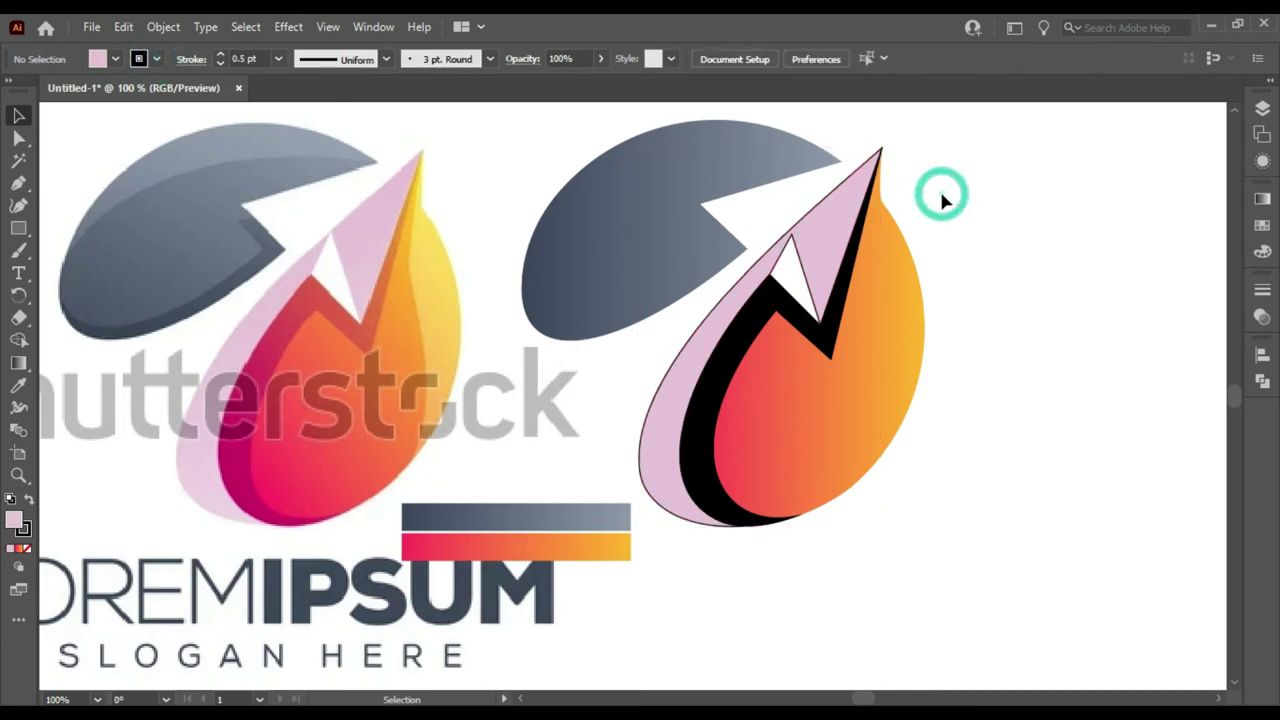
click(942, 196)
click(850, 224)
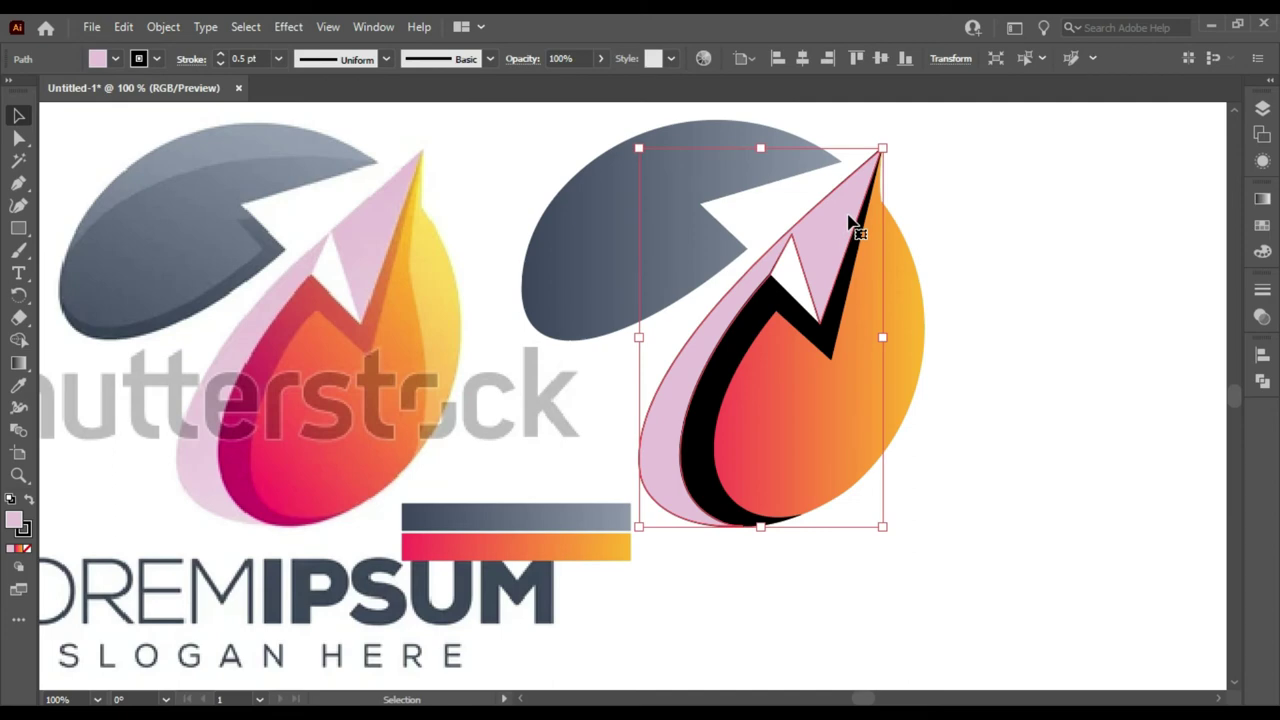
drag(815, 278, 814, 274)
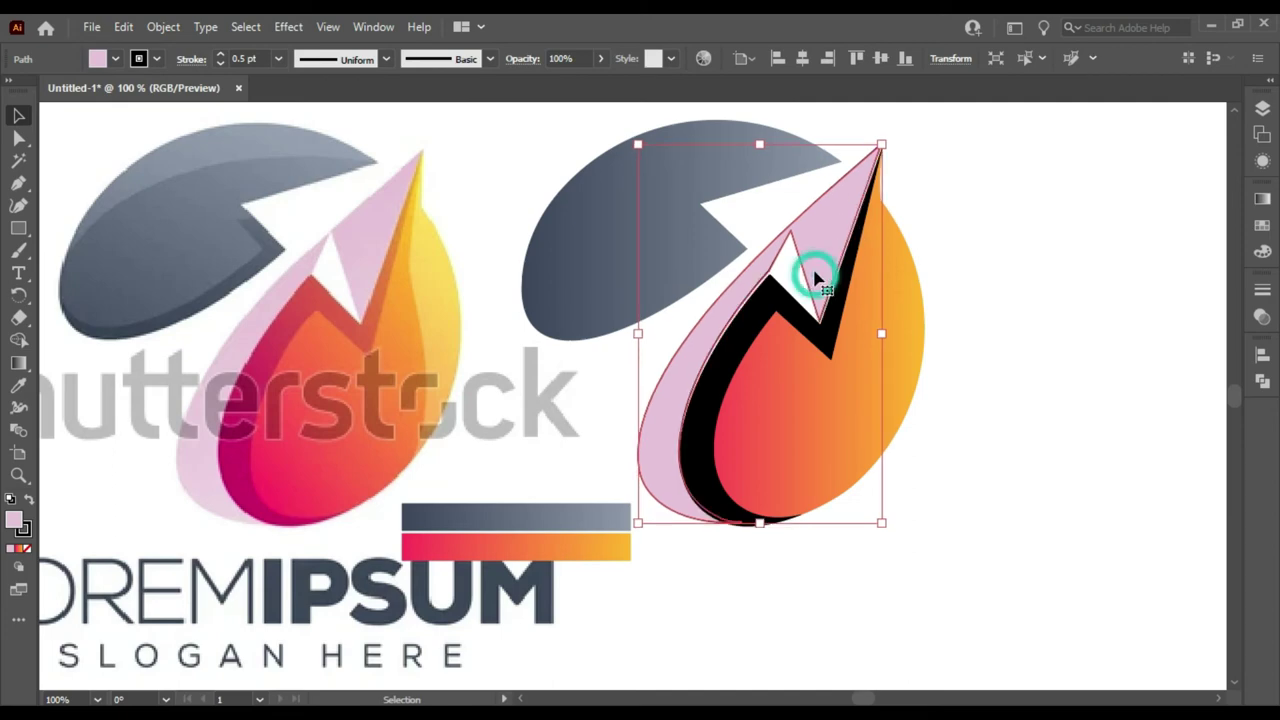
Step: Set the pink back shape's stroke to None from the Swatches panel
click(1261, 225)
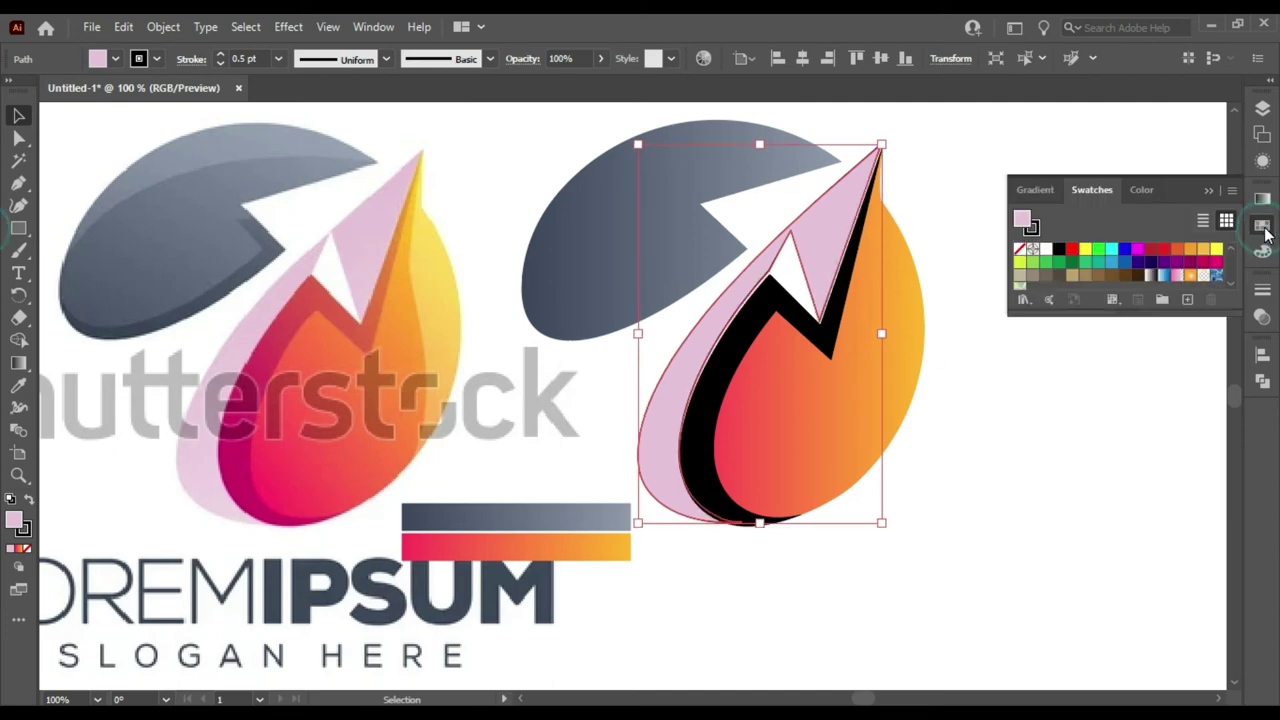
click(1020, 250)
key(ctrl+z)
key(ctrl+z)
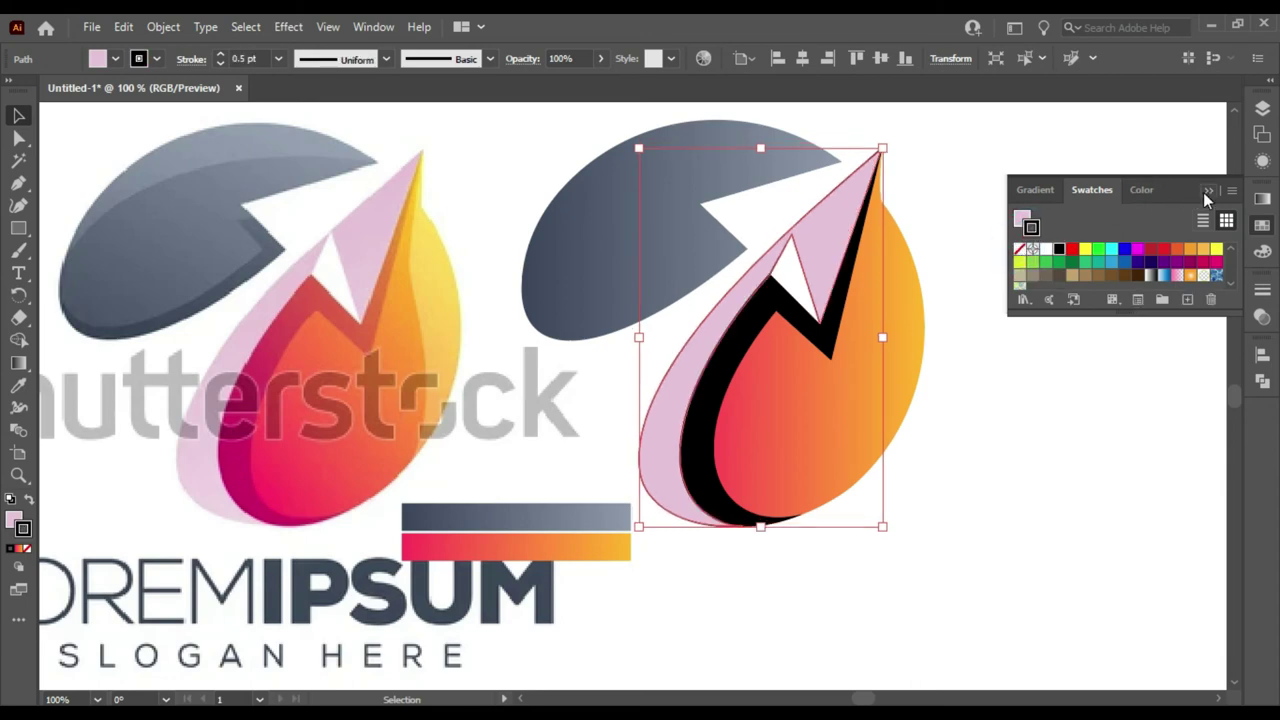
click(1019, 250)
click(1207, 190)
Step: Select the recreation's grey arc and drag out a duplicate of it
click(1131, 196)
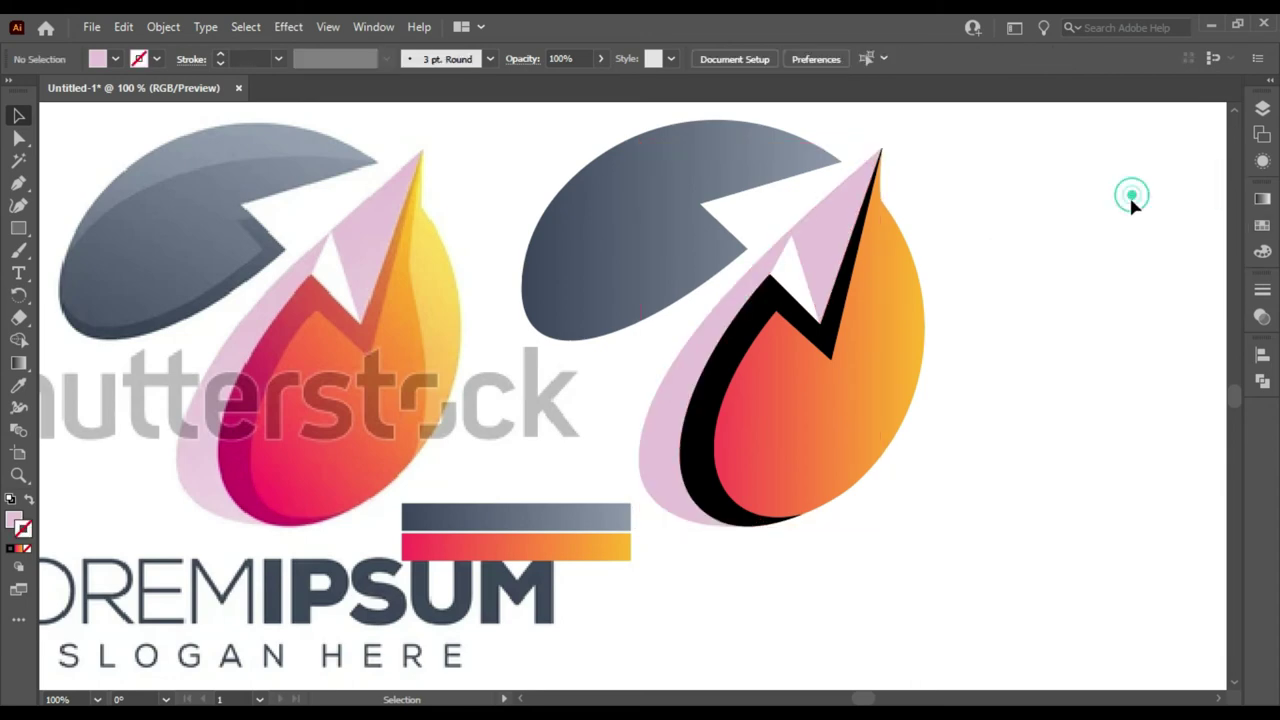
click(796, 334)
click(1004, 215)
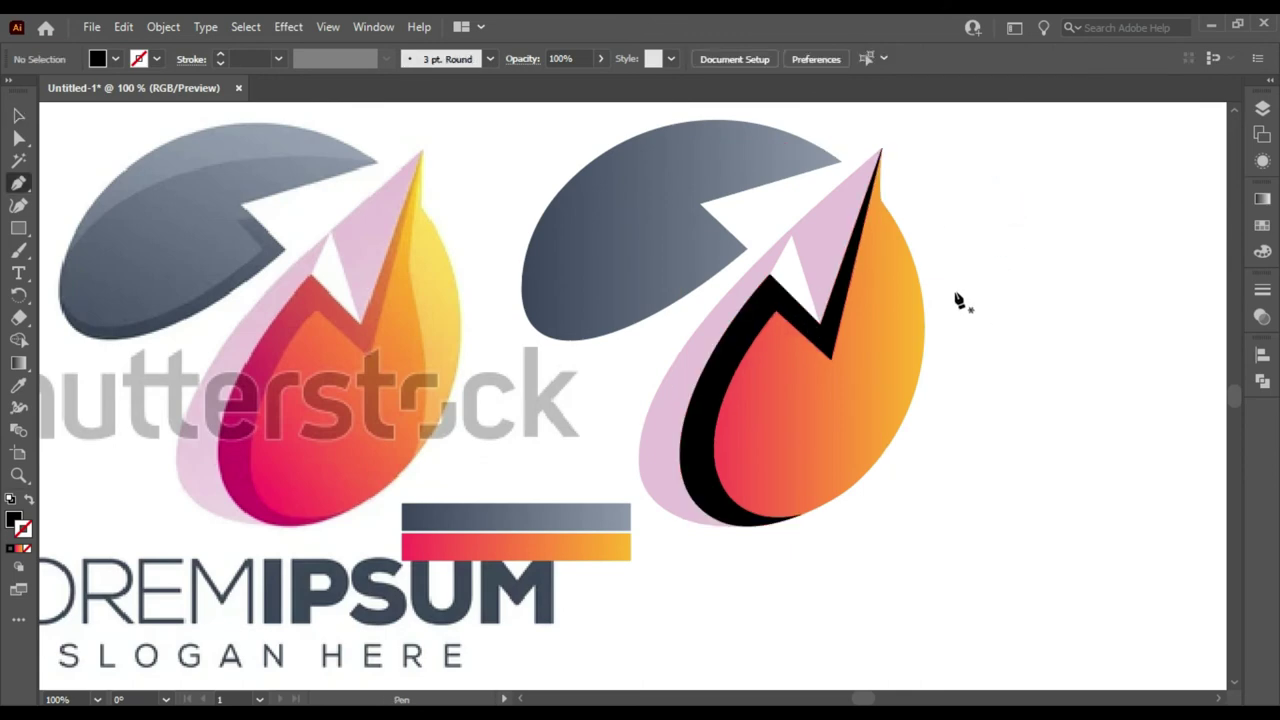
drag(776, 224, 776, 246)
click(666, 252)
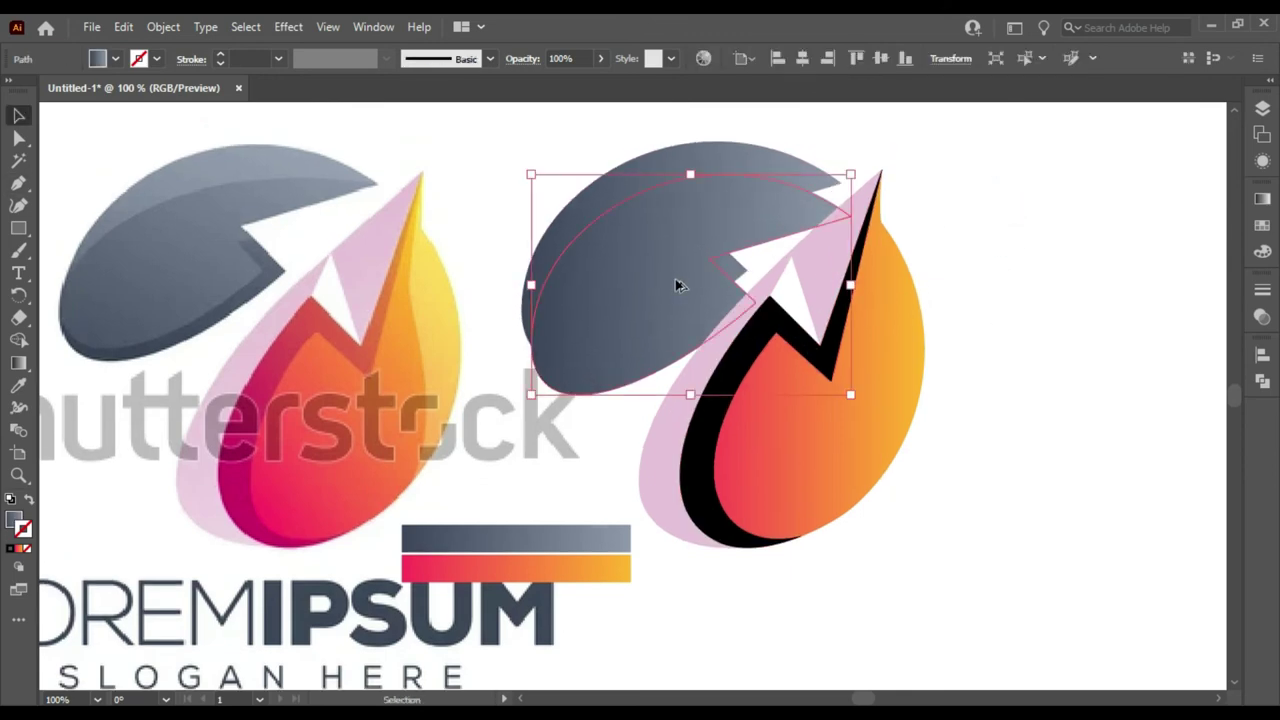
drag(676, 289, 1063, 372)
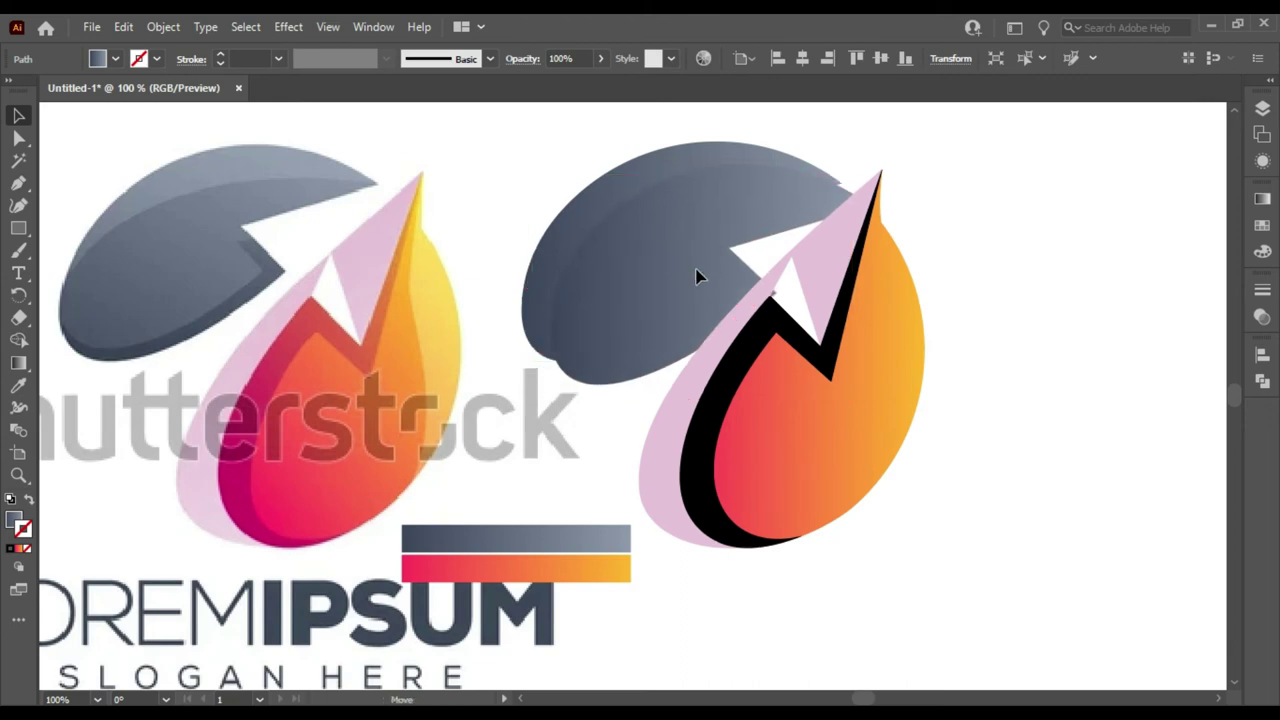
Step: Delete the arc duplicate and pen-draw a closed curve over the arc's top edge
key(Delete)
key(p)
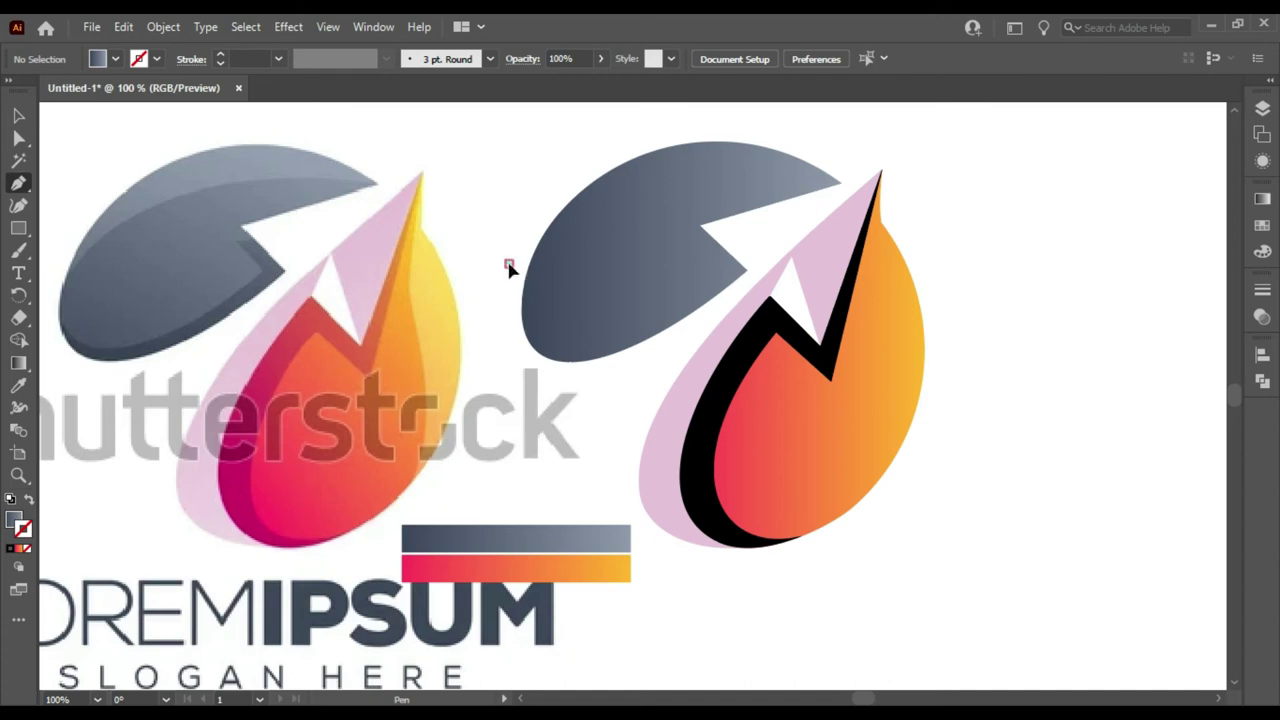
click(509, 265)
mouse_move(841, 184)
mouse_down()
mouse_move(1043, 245)
mouse_move(856, 133)
mouse_up()
drag(585, 128, 498, 162)
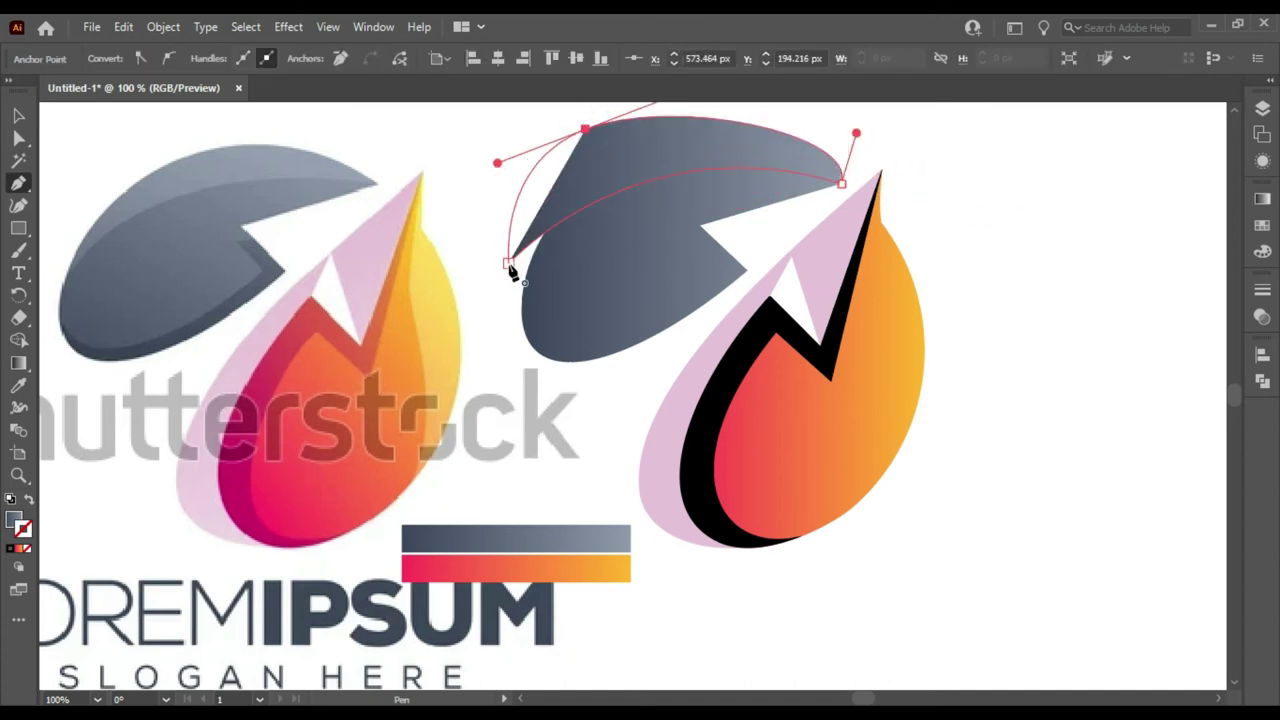
click(509, 264)
Step: Select the new curve with the grey arc and unite them into one shape
key(v)
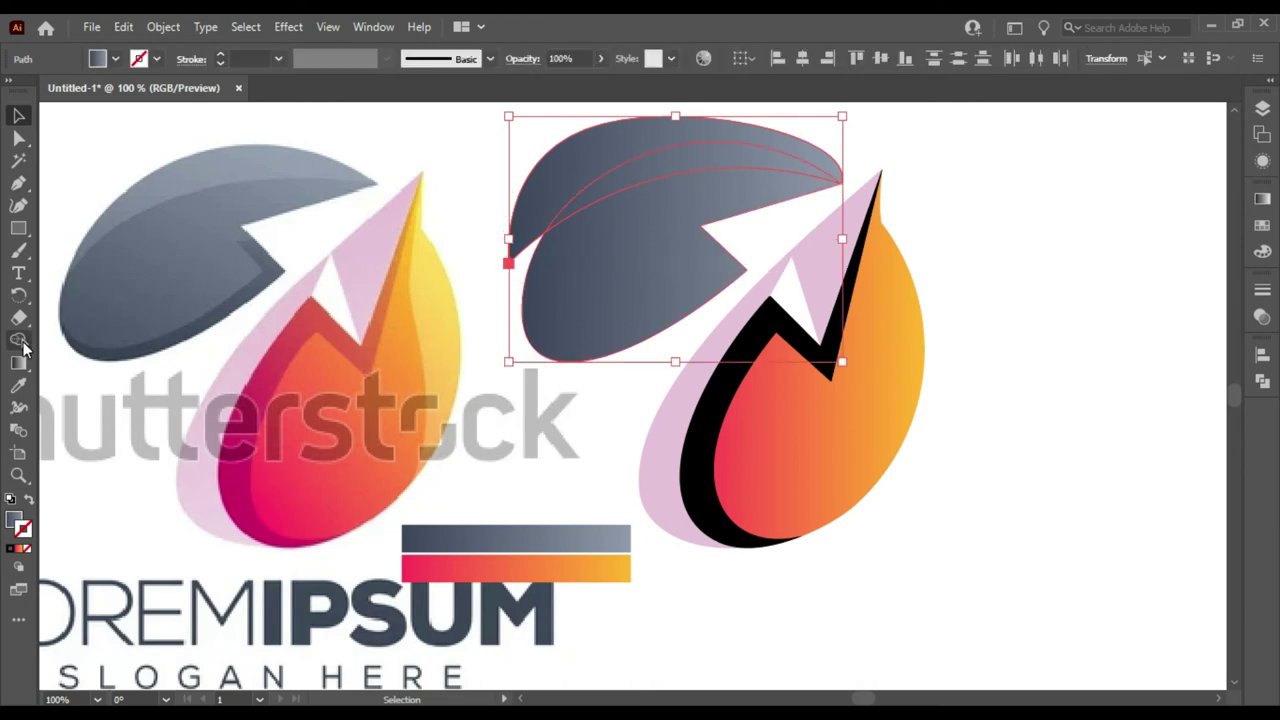
click(19, 340)
click(586, 171)
key(v)
click(487, 153)
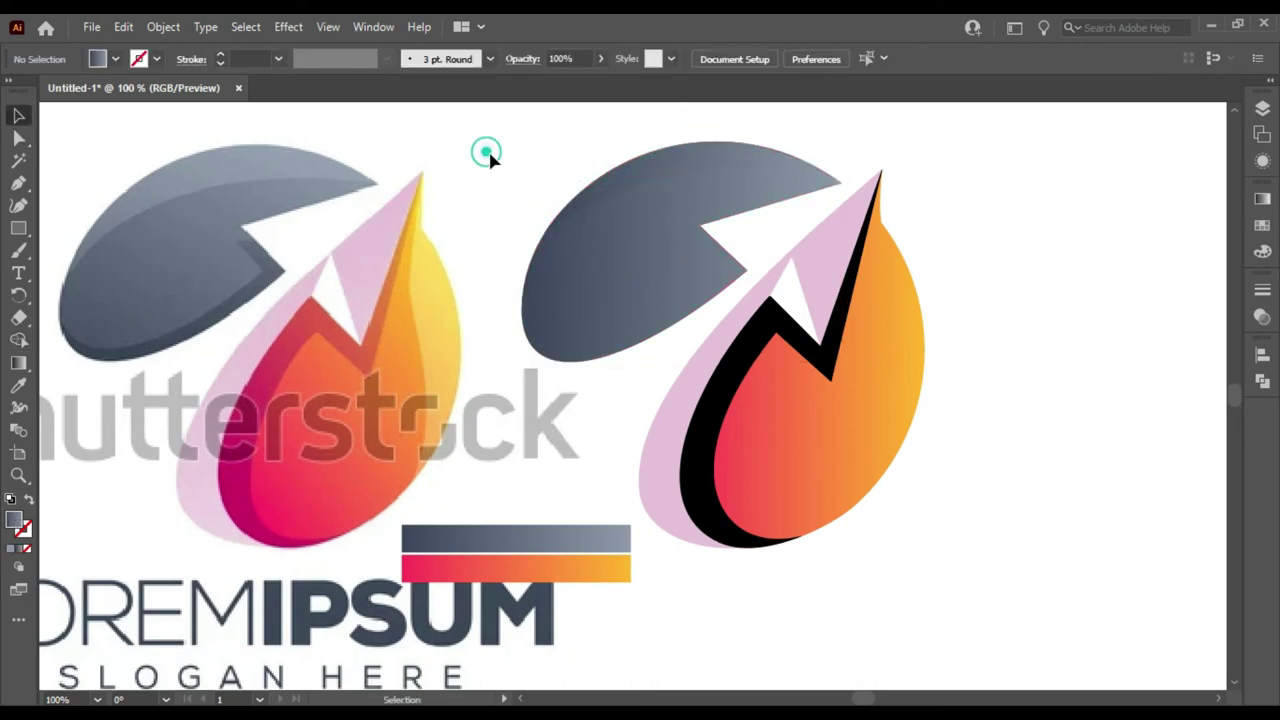
Step: Pen-draw a closed shadow-band outline along the grey arc's lower edge and notch
key(p)
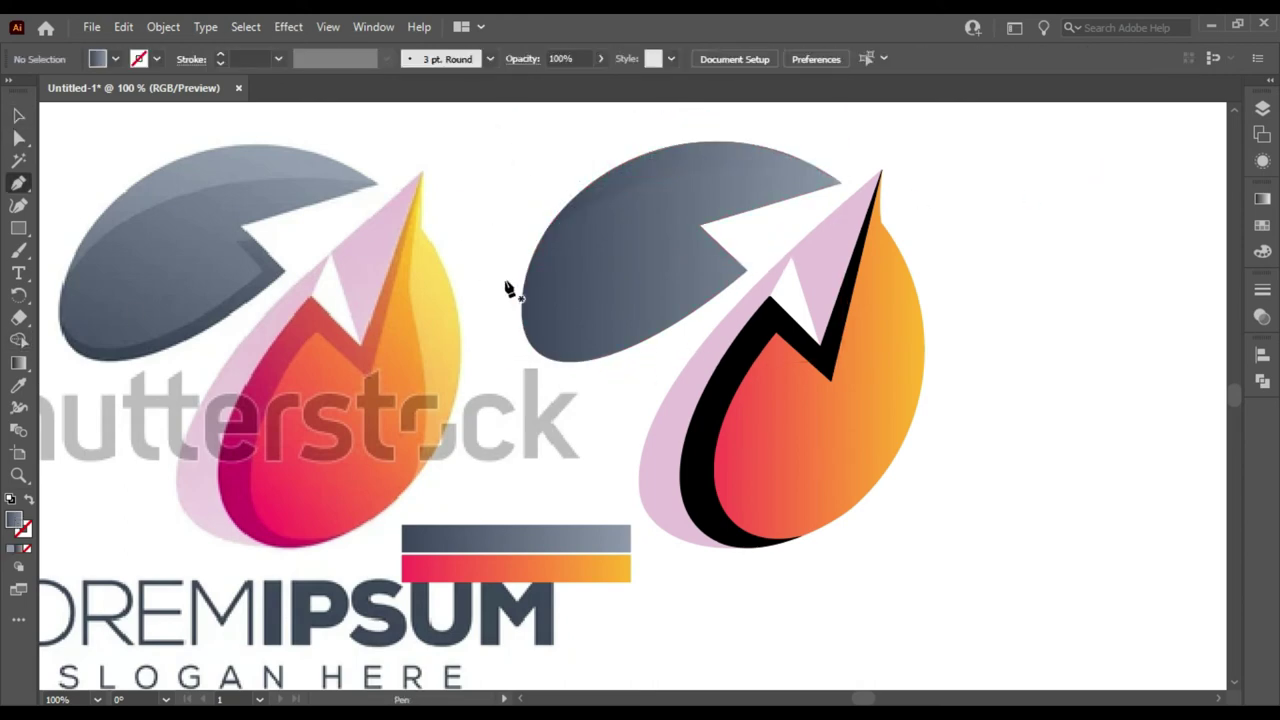
drag(500, 284, 526, 383)
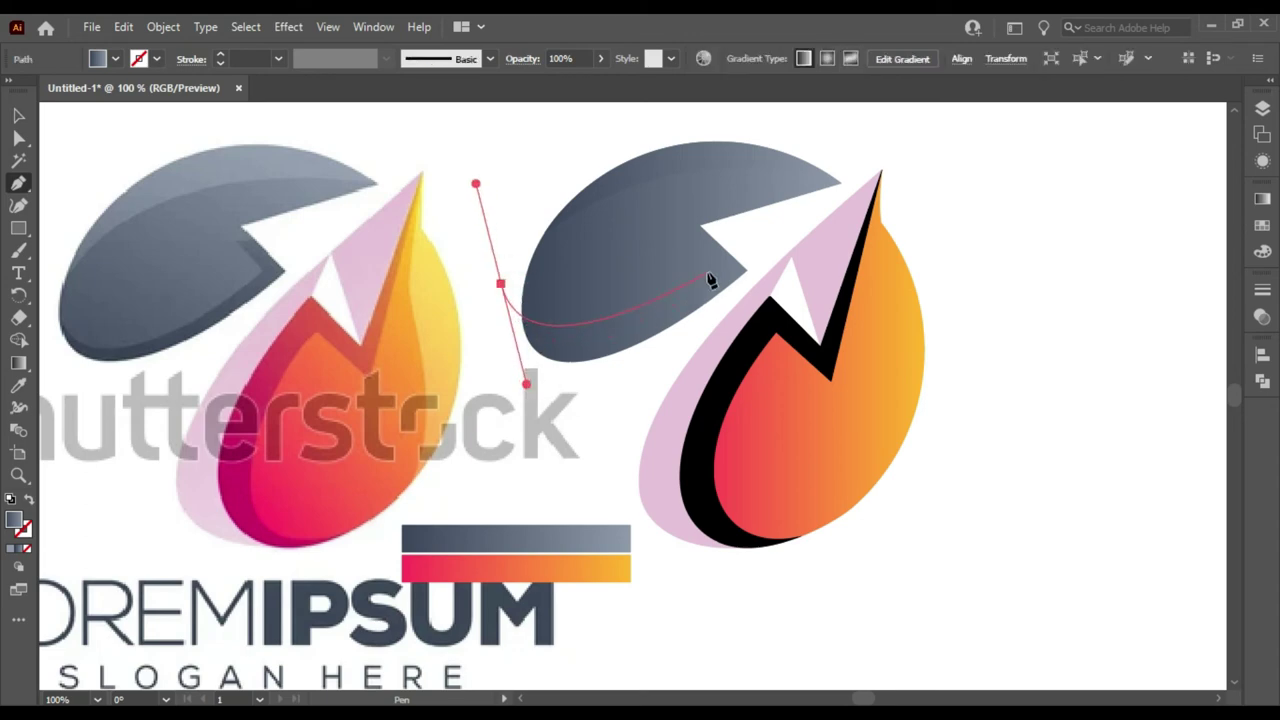
drag(722, 268, 838, 173)
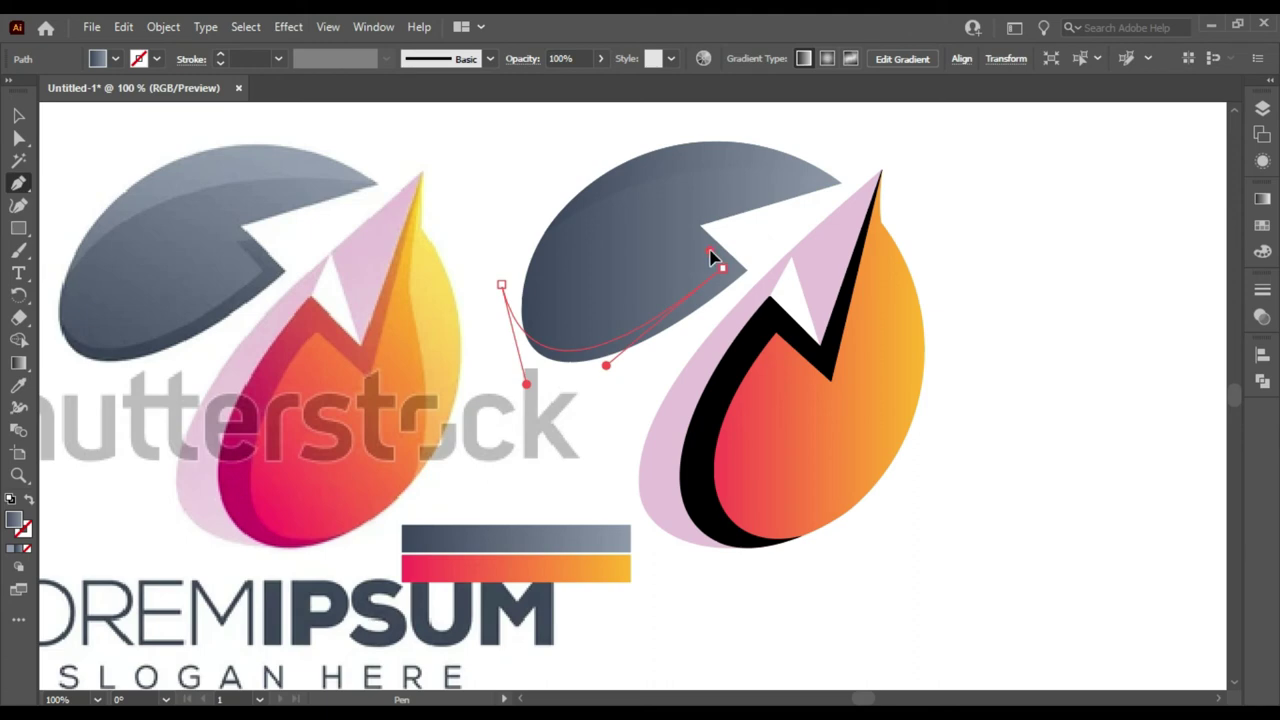
click(710, 255)
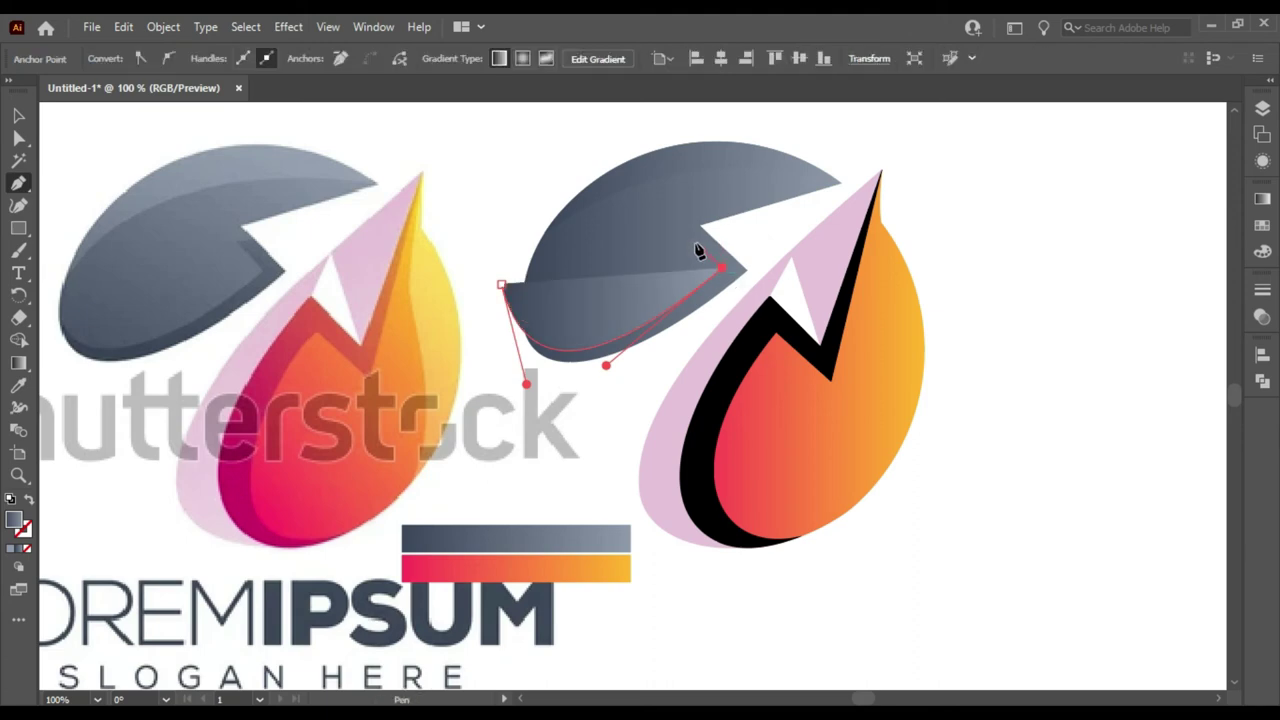
drag(694, 240, 731, 247)
click(741, 239)
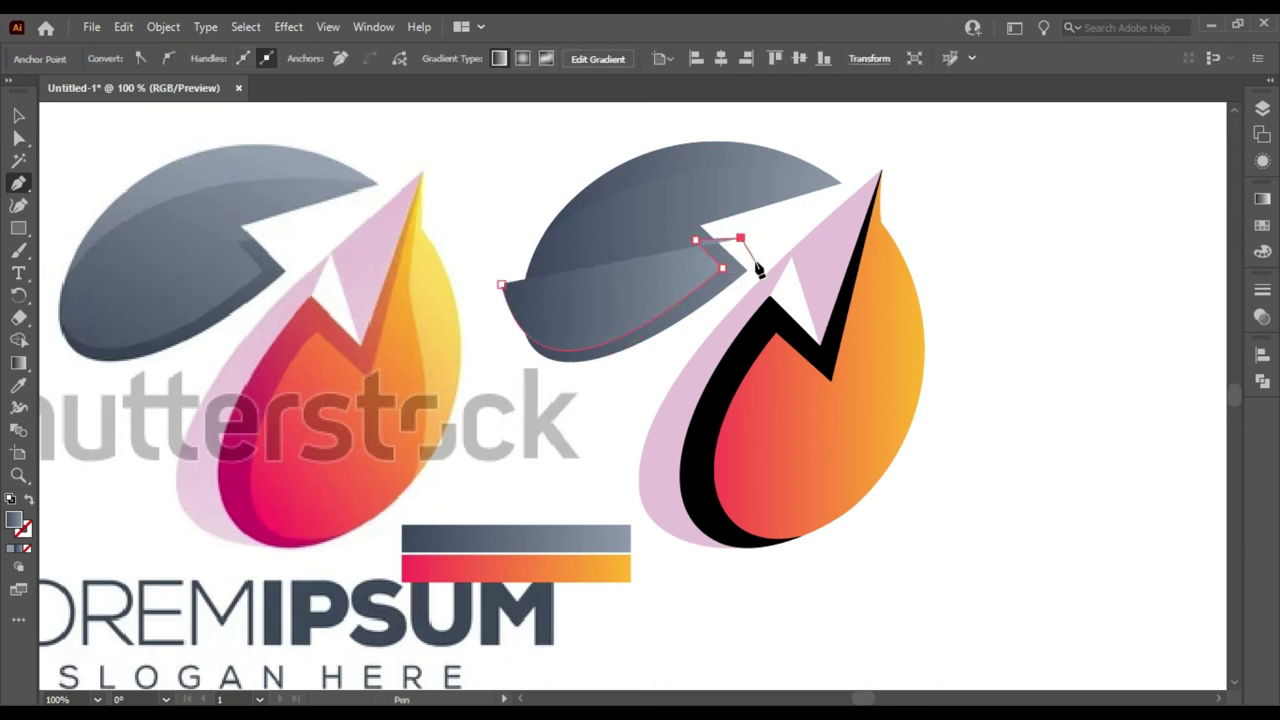
click(756, 263)
click(756, 282)
click(612, 394)
click(508, 378)
click(500, 284)
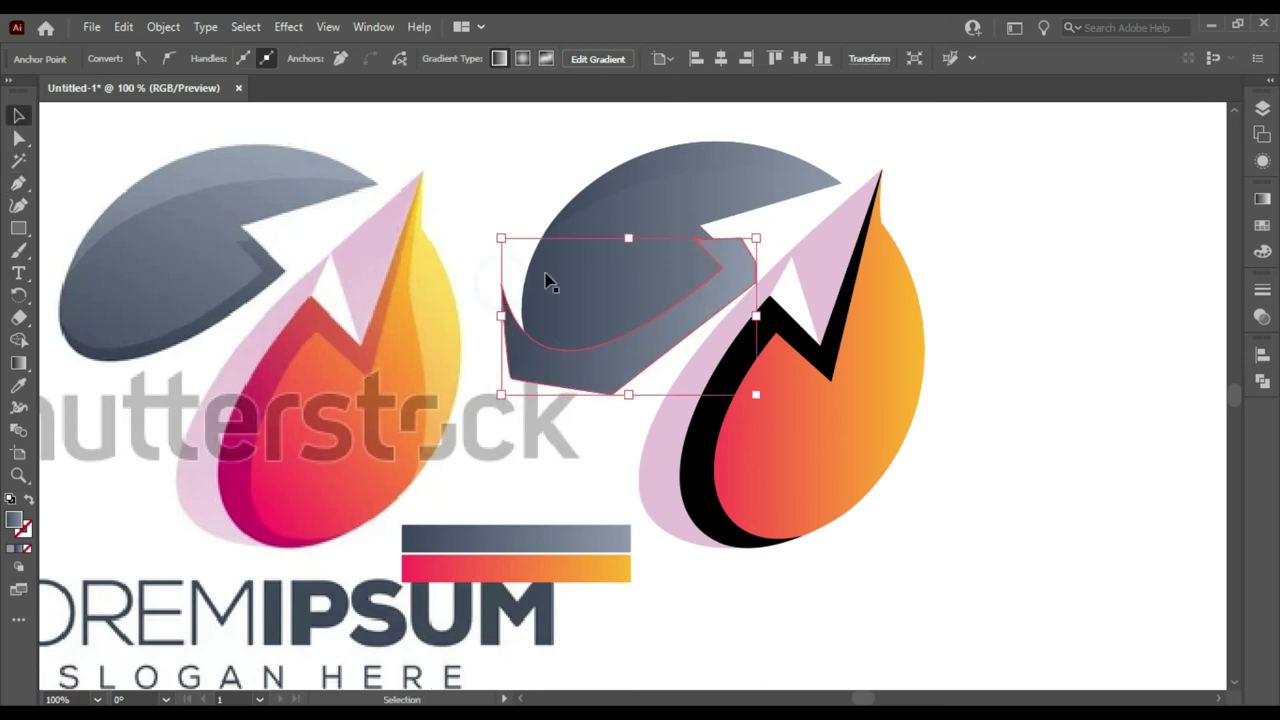
Step: Use Shape Builder to remove the excess region below the band
ctrl+shift+click(577, 277)
click(18, 340)
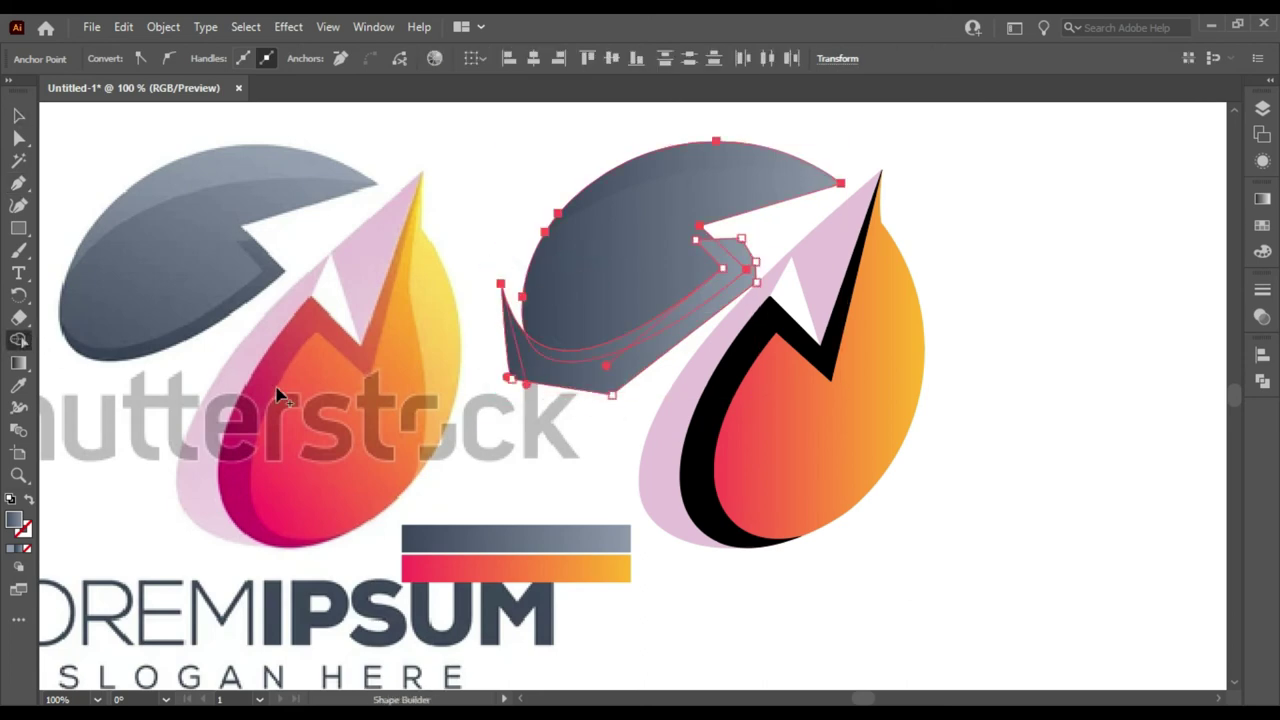
alt+click(606, 380)
key(v)
click(1014, 250)
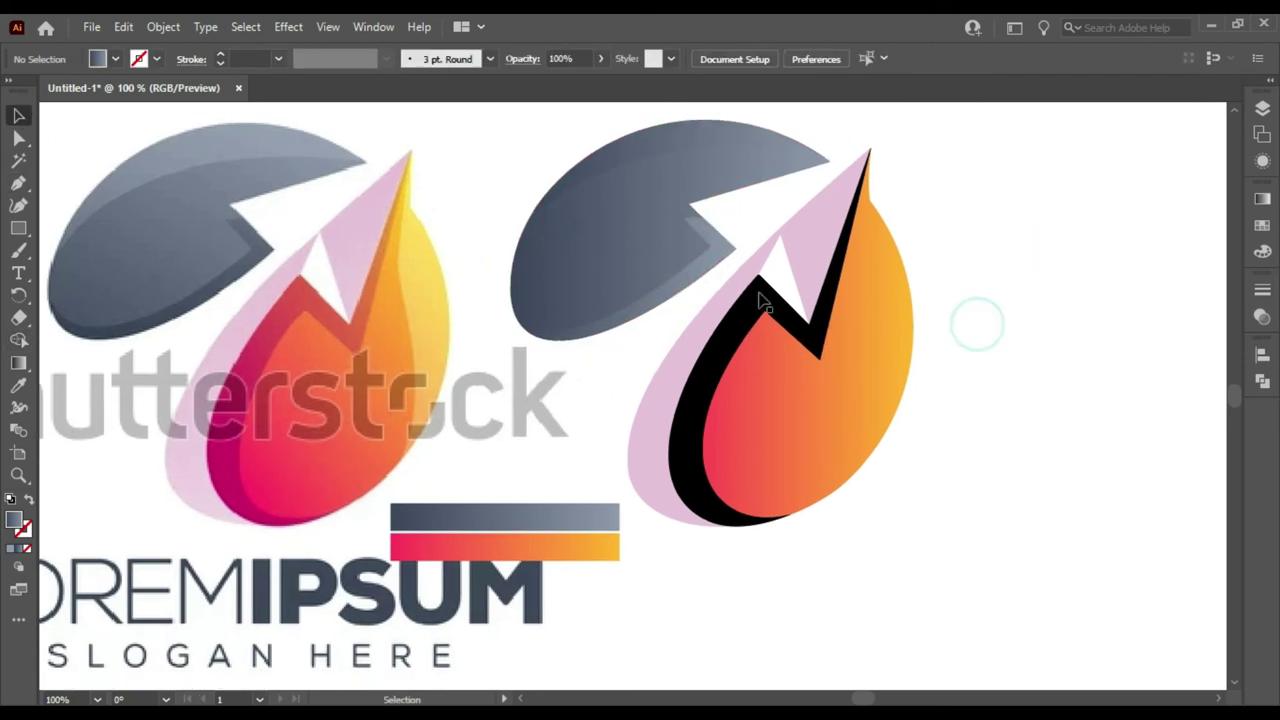
Step: Give the shadow band the black shape's fill with the Eyedropper
click(717, 263)
double_click(18, 385)
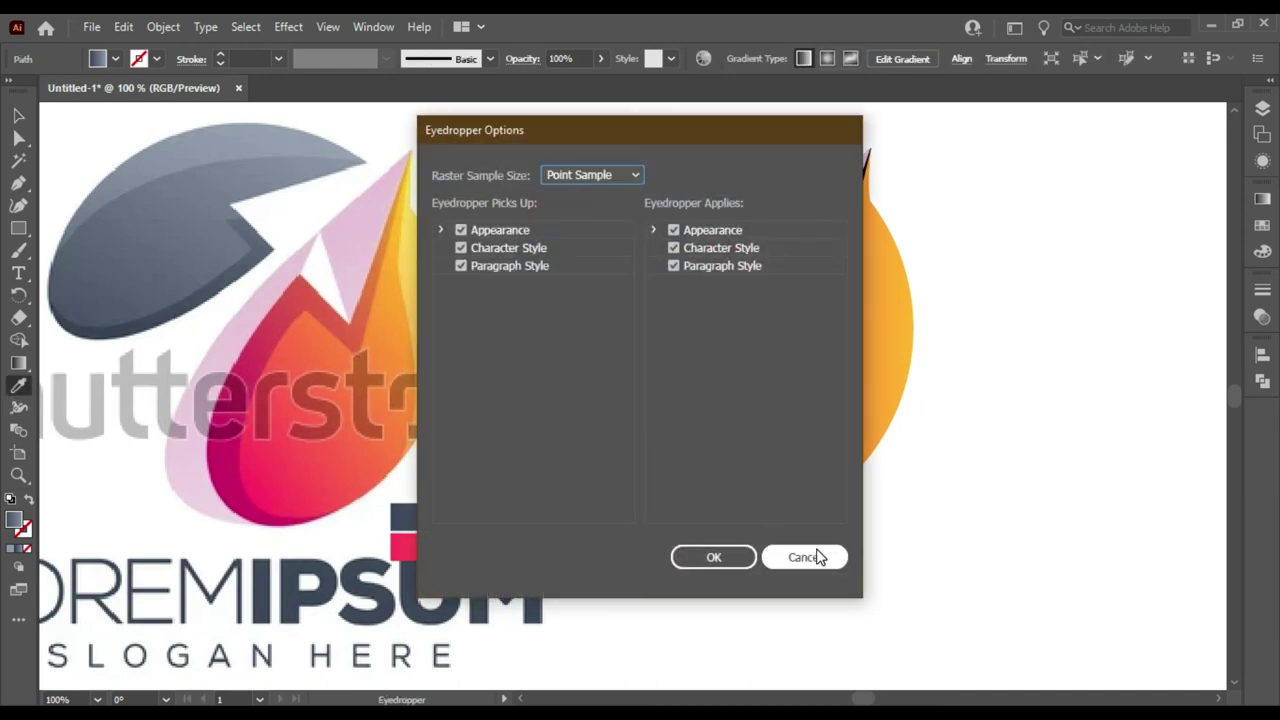
click(805, 555)
click(745, 320)
double_click(19, 117)
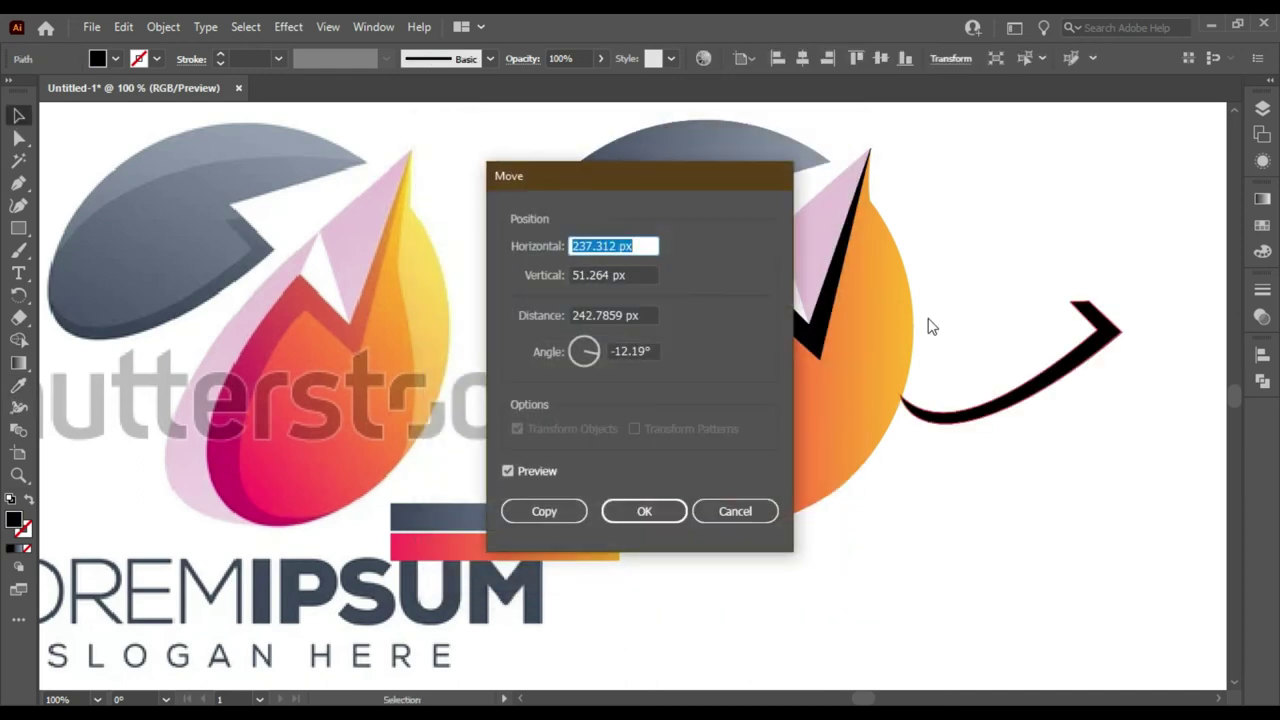
click(744, 510)
click(1005, 290)
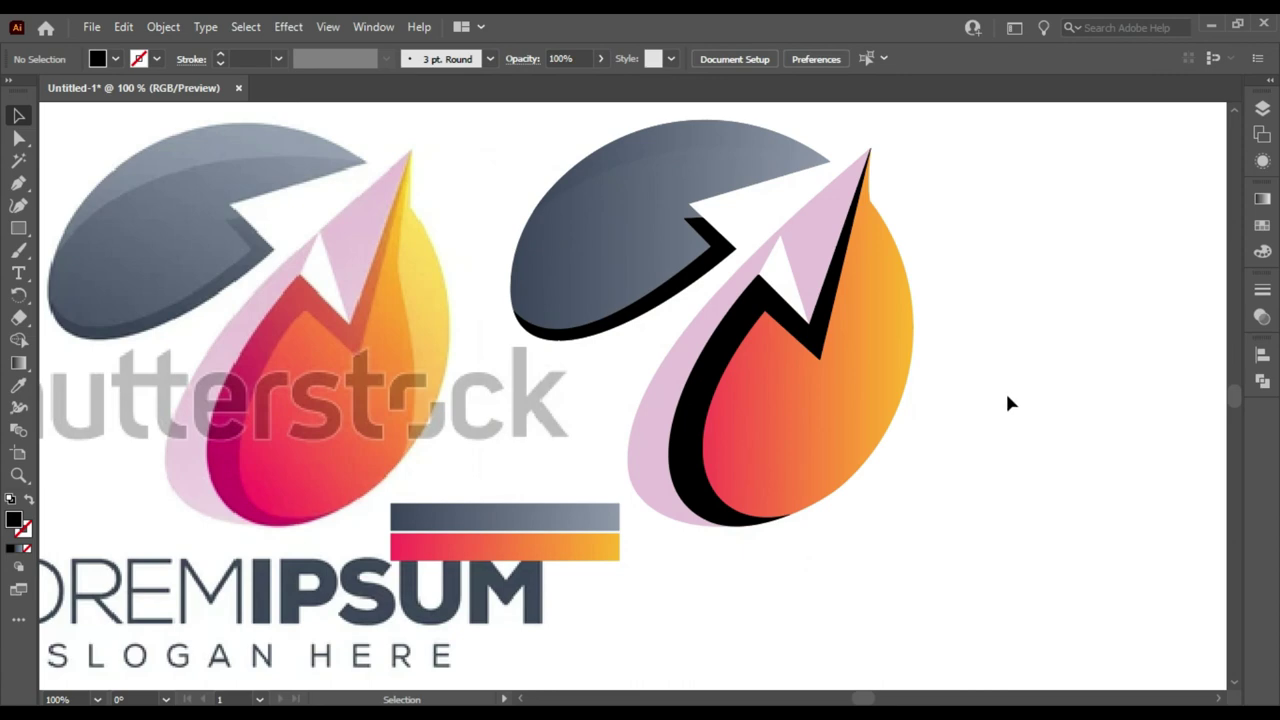
click(19, 182)
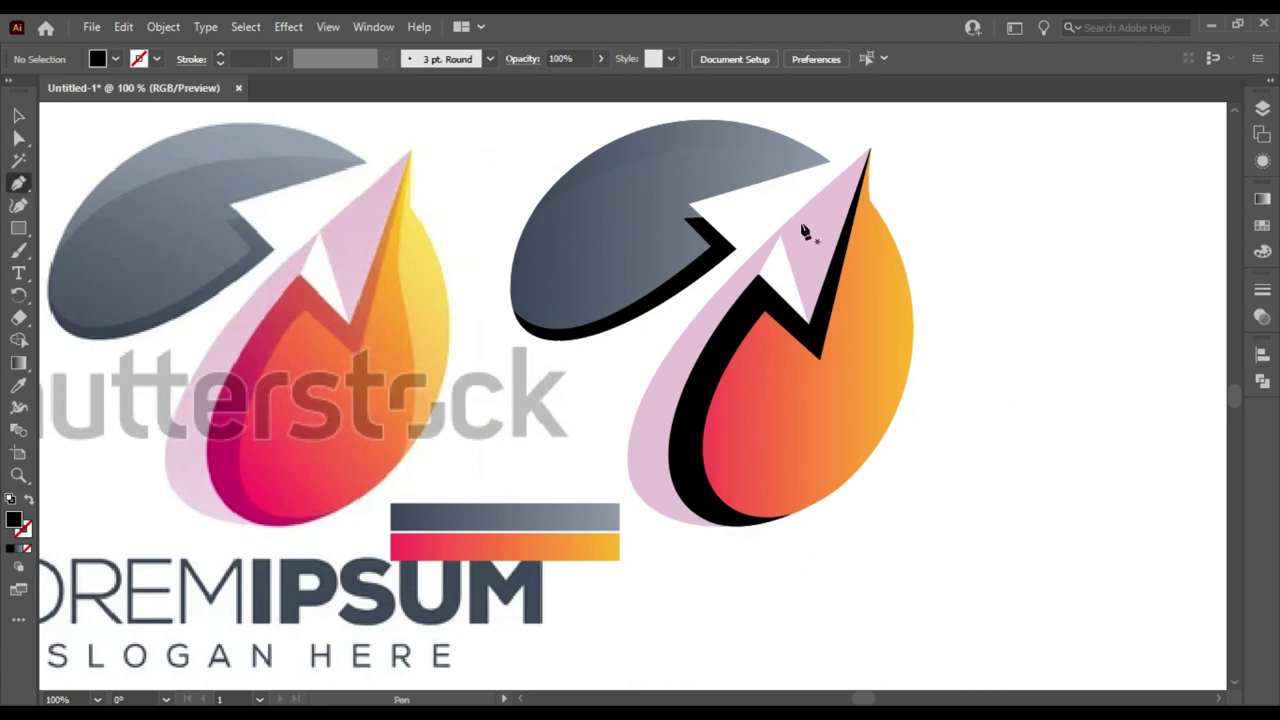
Step: Pen-draw a closed curved shape along the flame's right edge, from the tip down the side
click(870, 149)
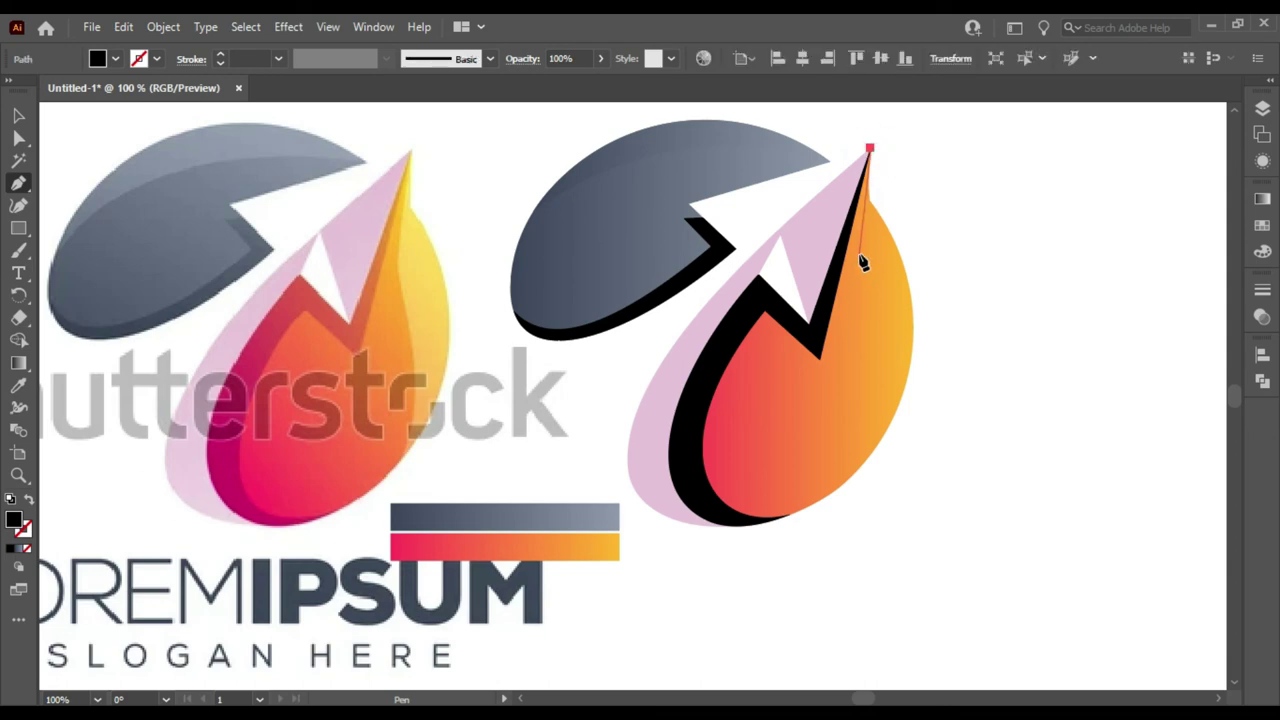
click(858, 254)
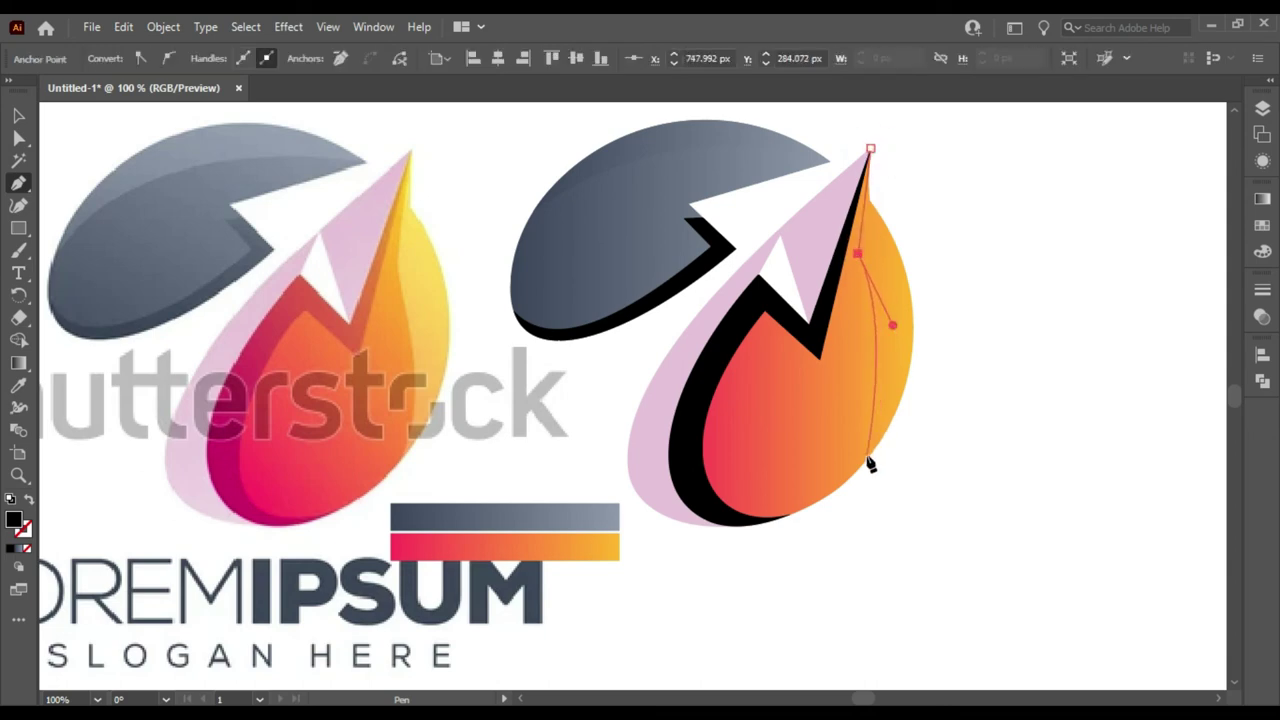
mouse_move(853, 492)
mouse_down()
mouse_move(950, 441)
mouse_move(958, 410)
mouse_up()
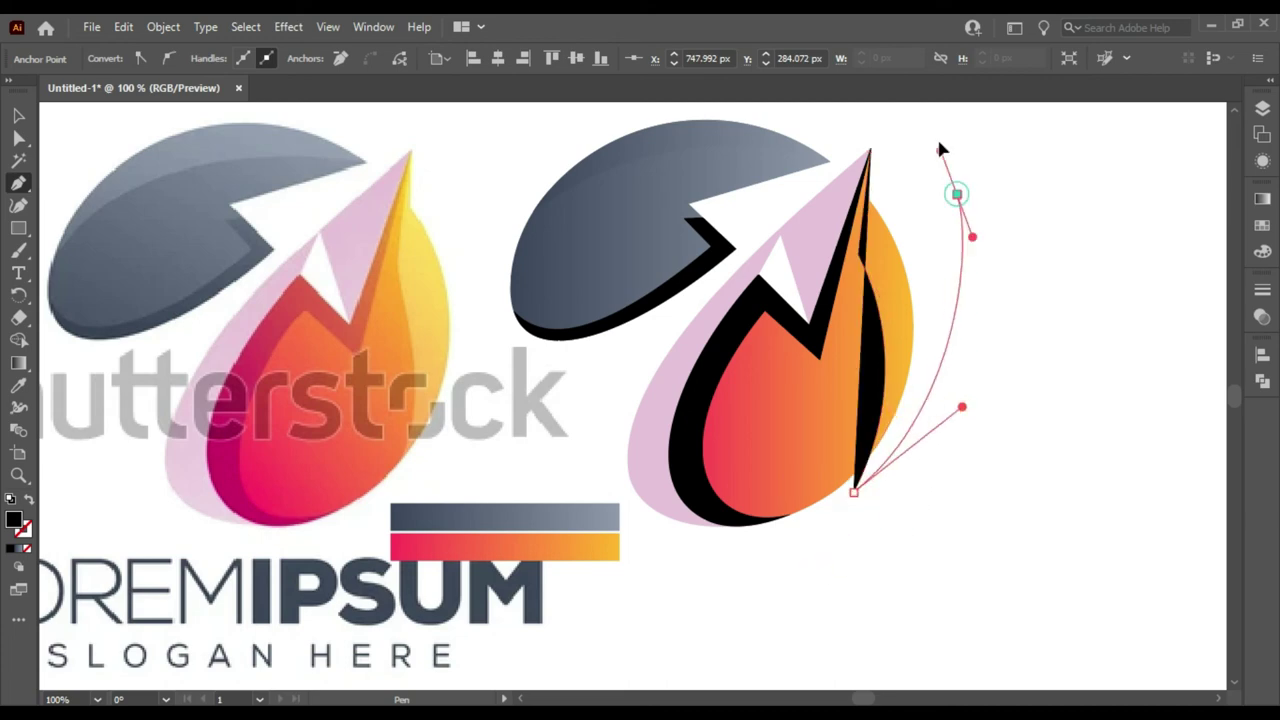
drag(869, 149, 978, 250)
key(v)
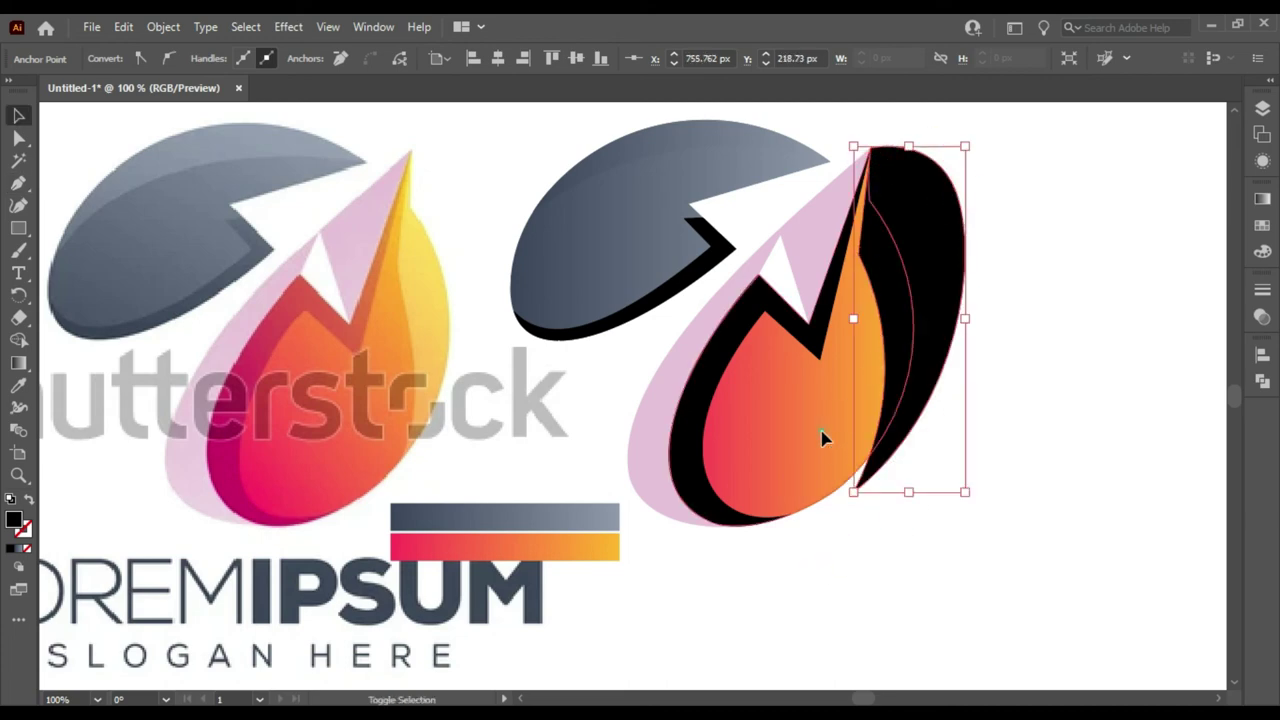
Step: Remove the outer black region with Shape Builder and delete the leftover black sliver
shift+click(824, 434)
click(18, 340)
alt+click(948, 262)
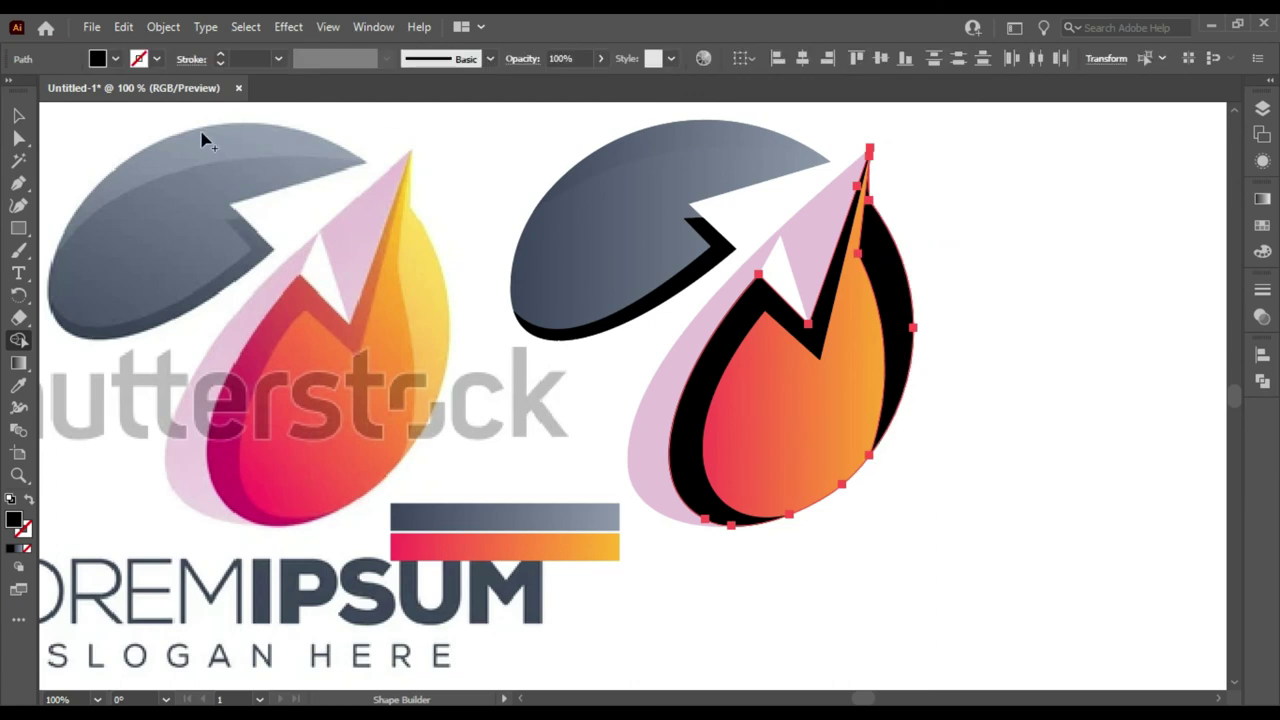
key(v)
click(1071, 260)
click(855, 307)
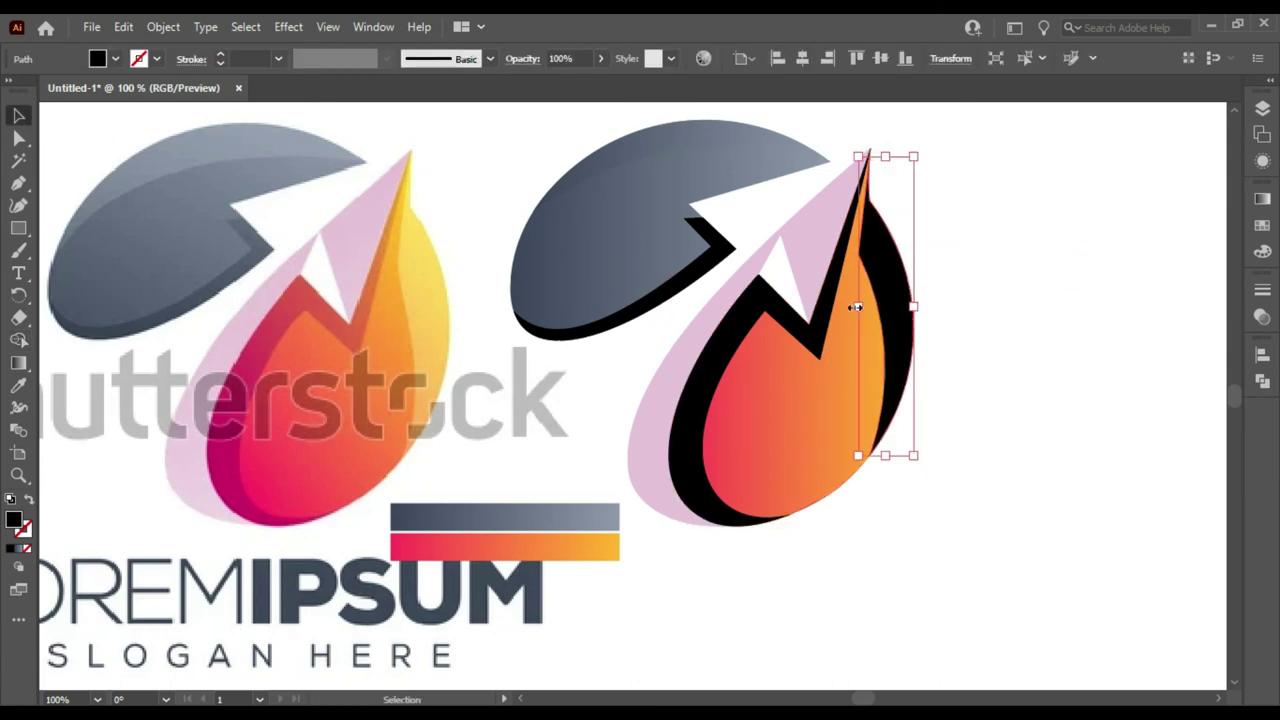
key(Delete)
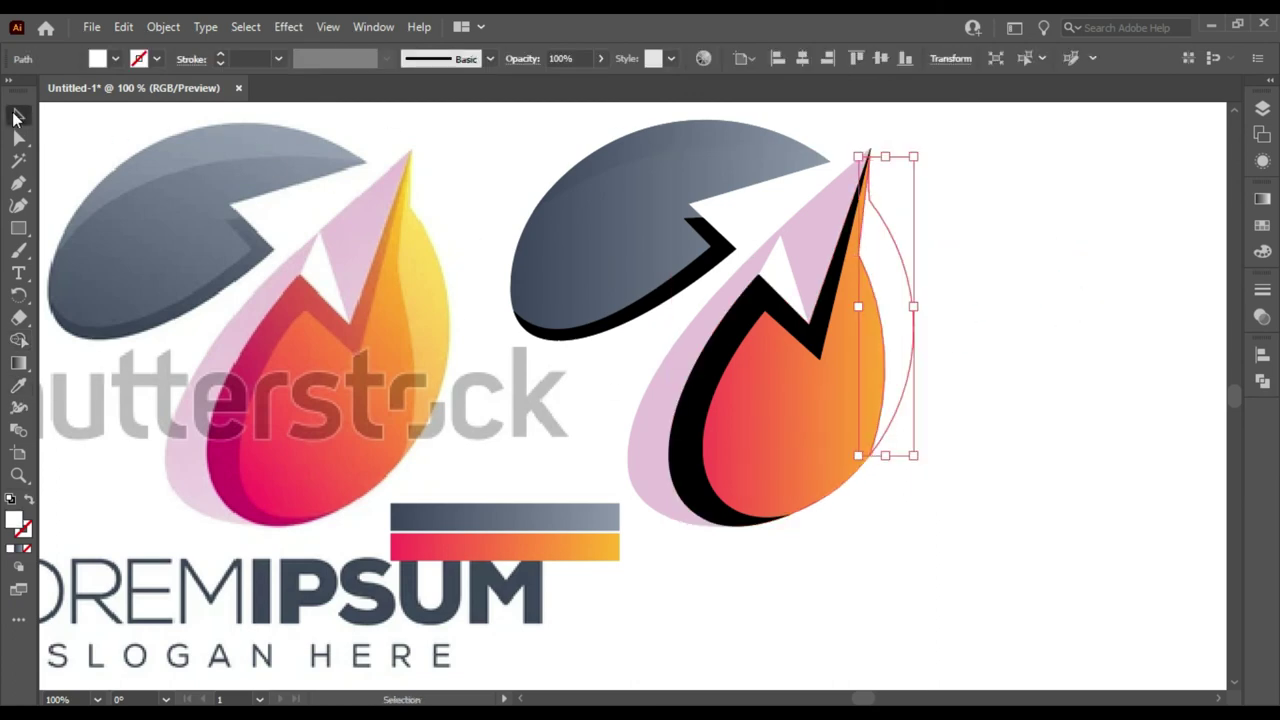
click(1087, 238)
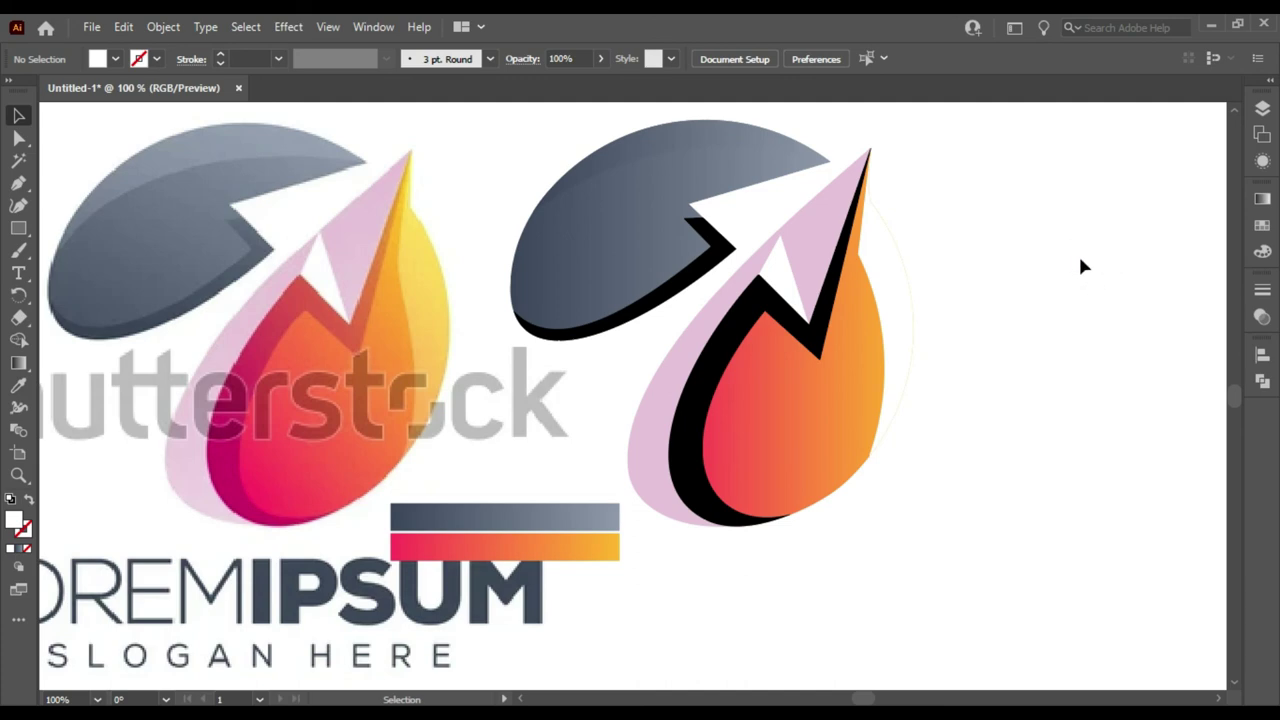
Step: Set the black shadows around the flame and under the arc to Soft Light
click(766, 302)
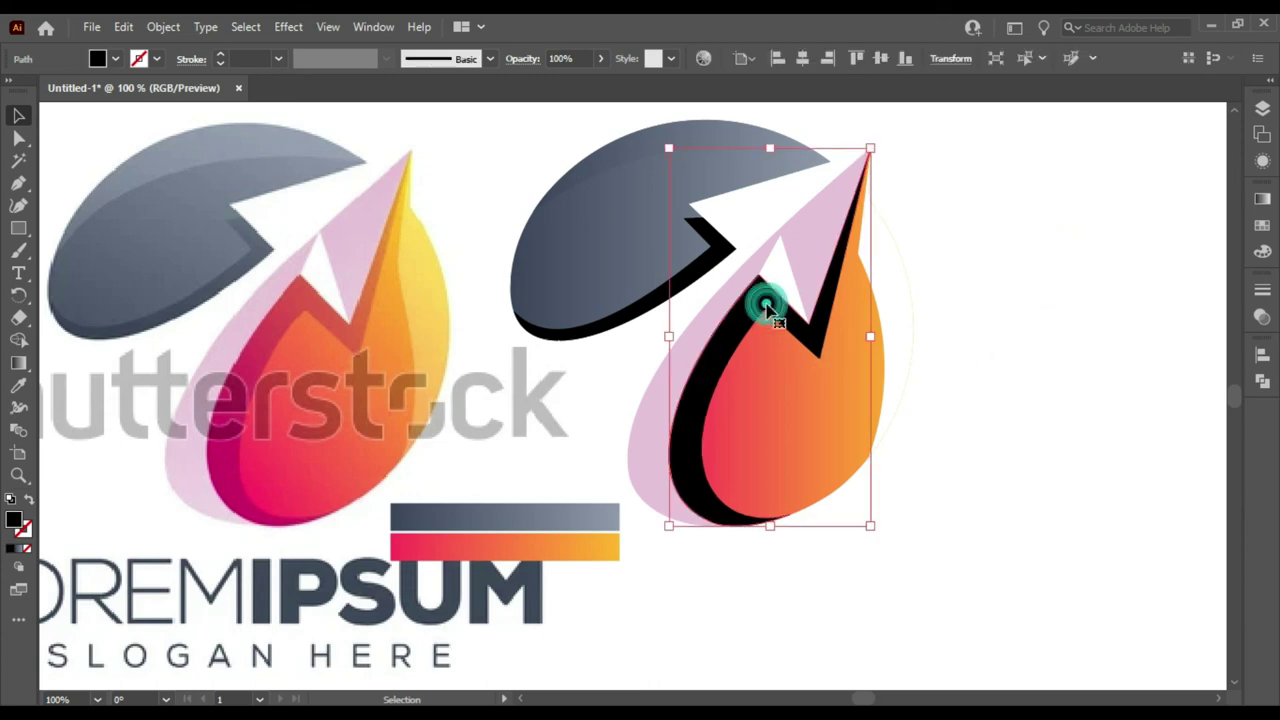
shift+click(712, 255)
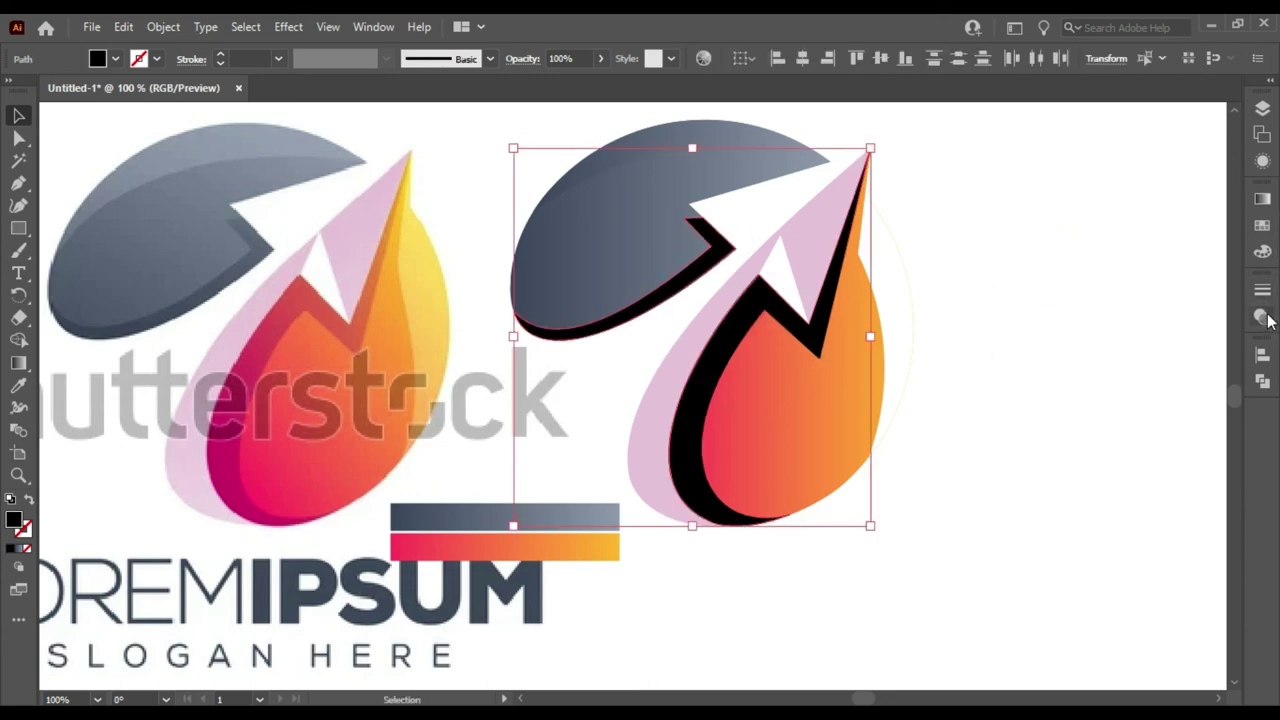
click(1262, 316)
click(1108, 310)
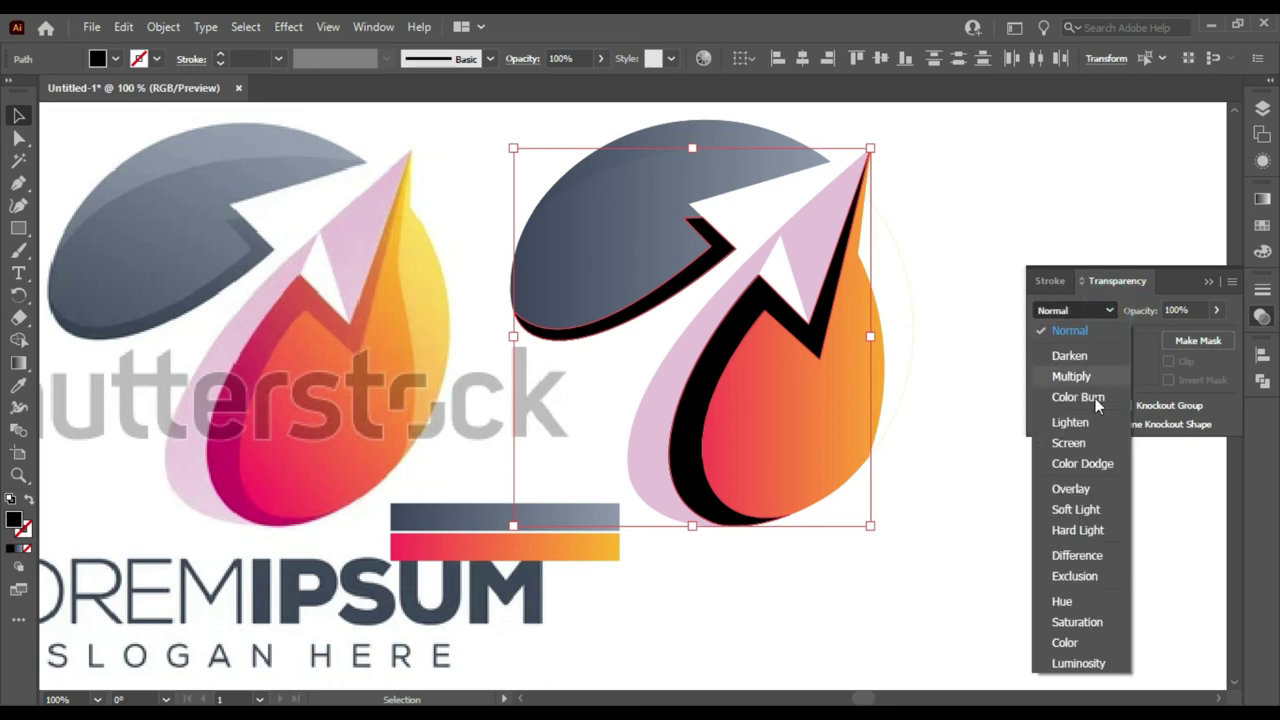
click(1076, 510)
click(1077, 514)
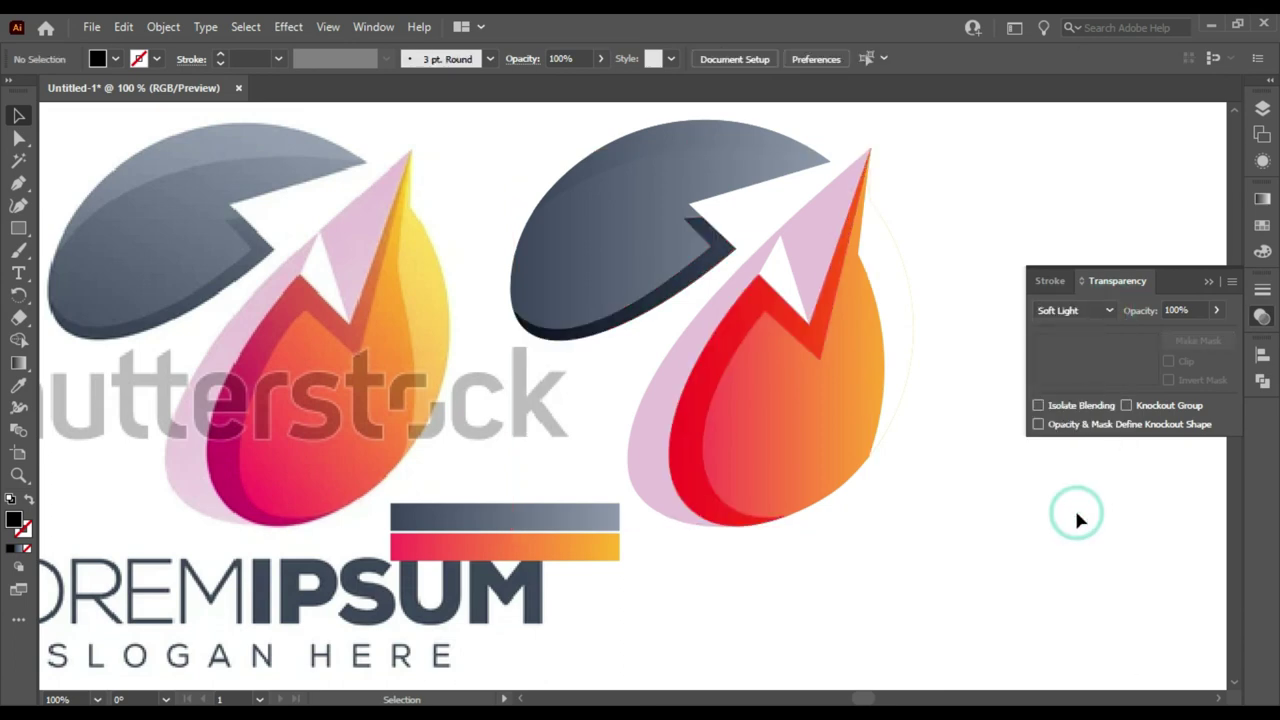
Step: Try copying the shadow's appearance onto the flame's right-edge path, then undo it
click(820, 336)
click(877, 305)
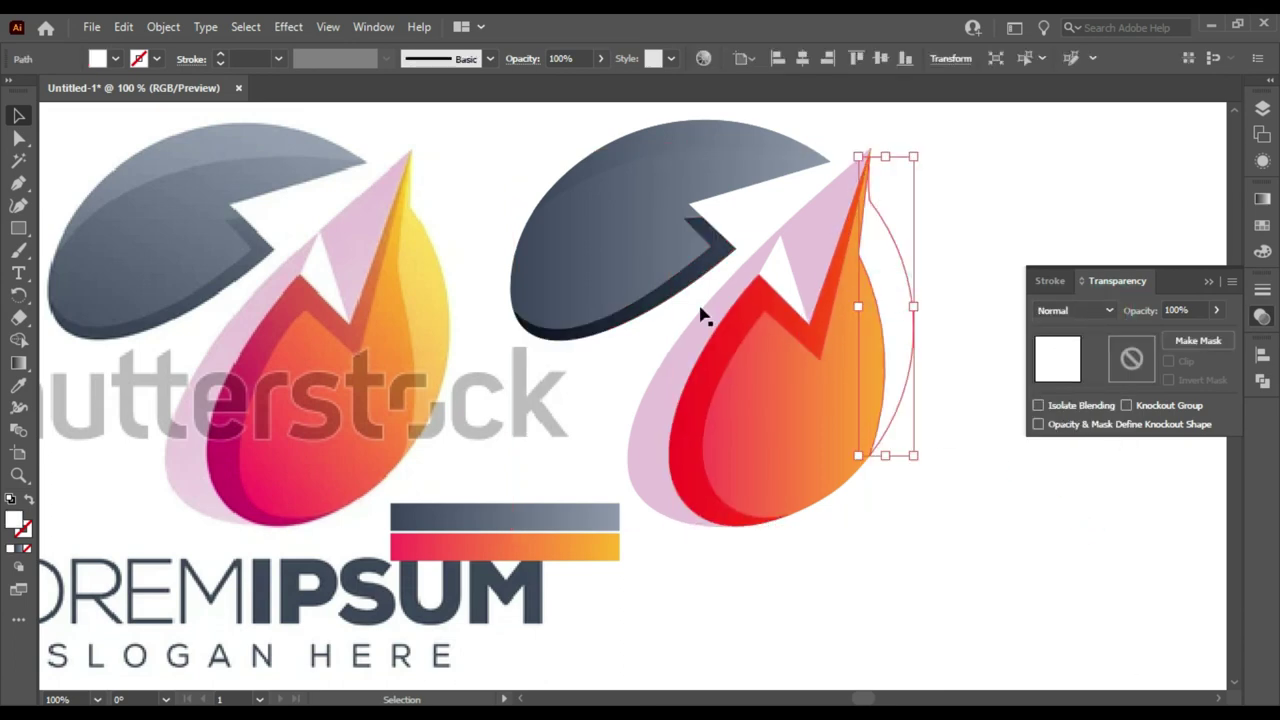
click(18, 386)
click(745, 322)
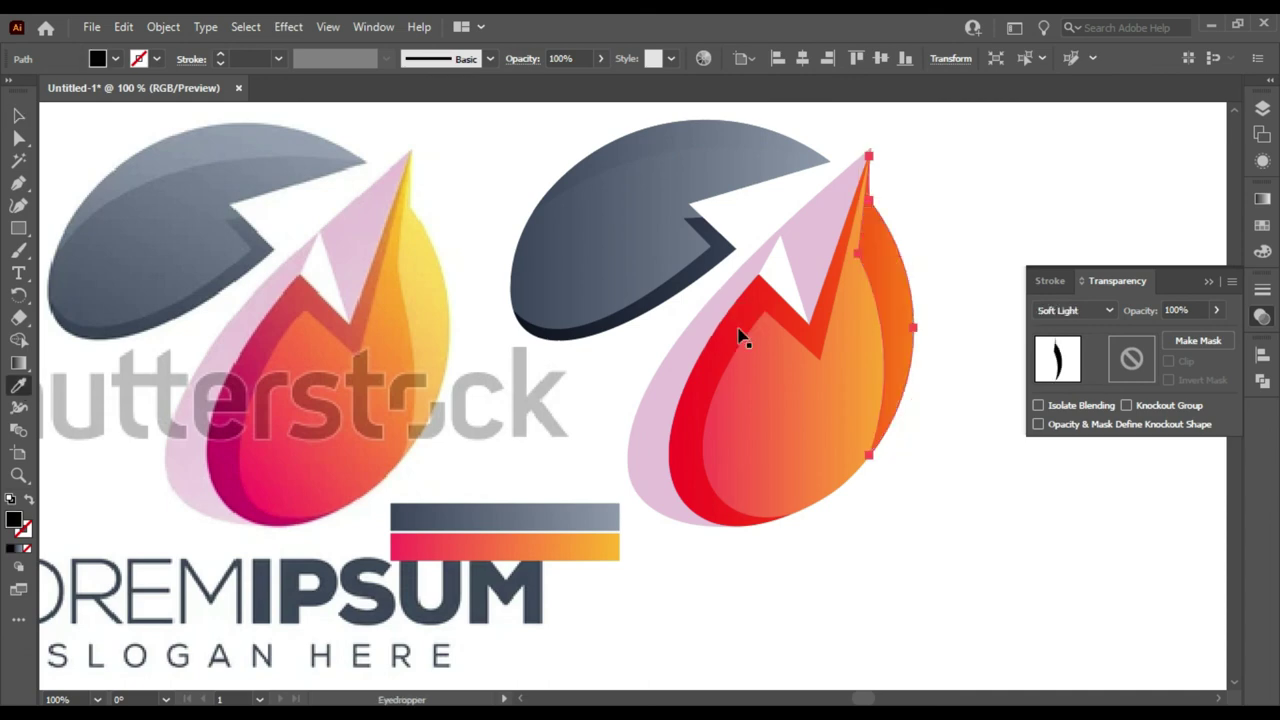
key(ctrl+z)
Step: Set the flame shading, red drop and grey arc shapes to Hard Light at 21% opacity
click(18, 115)
shift+click(765, 317)
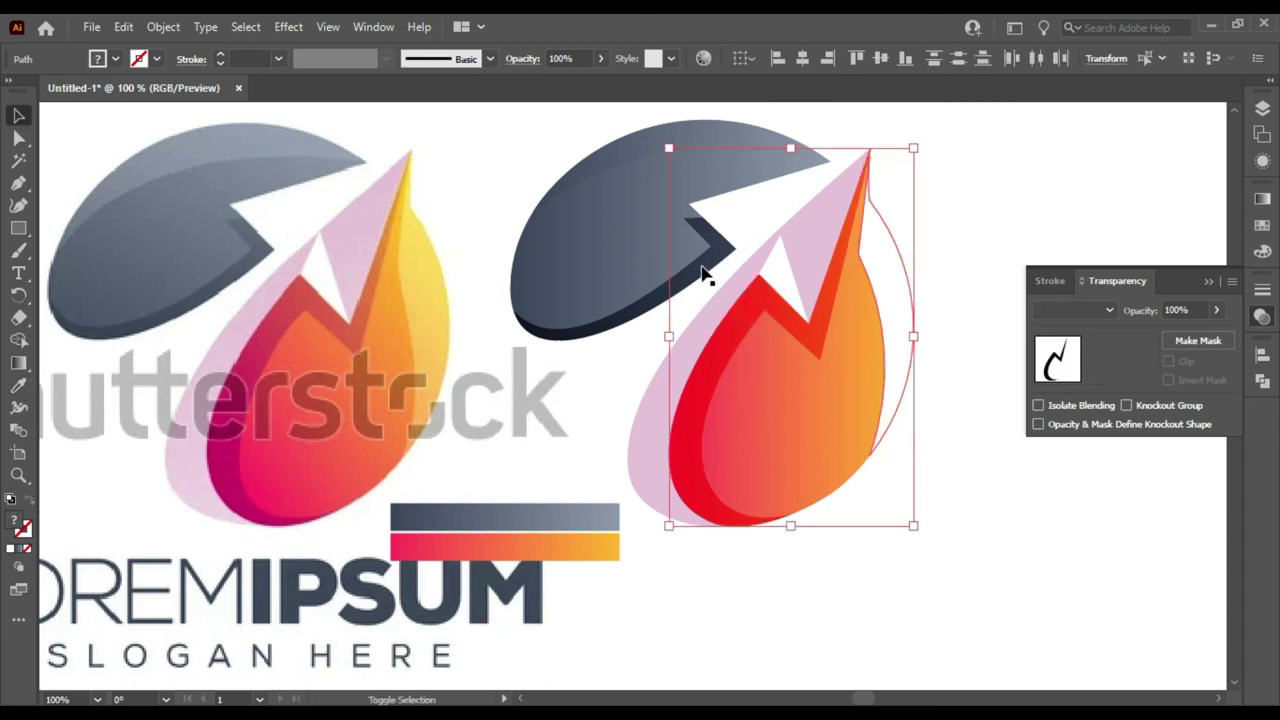
shift+click(706, 277)
click(1075, 310)
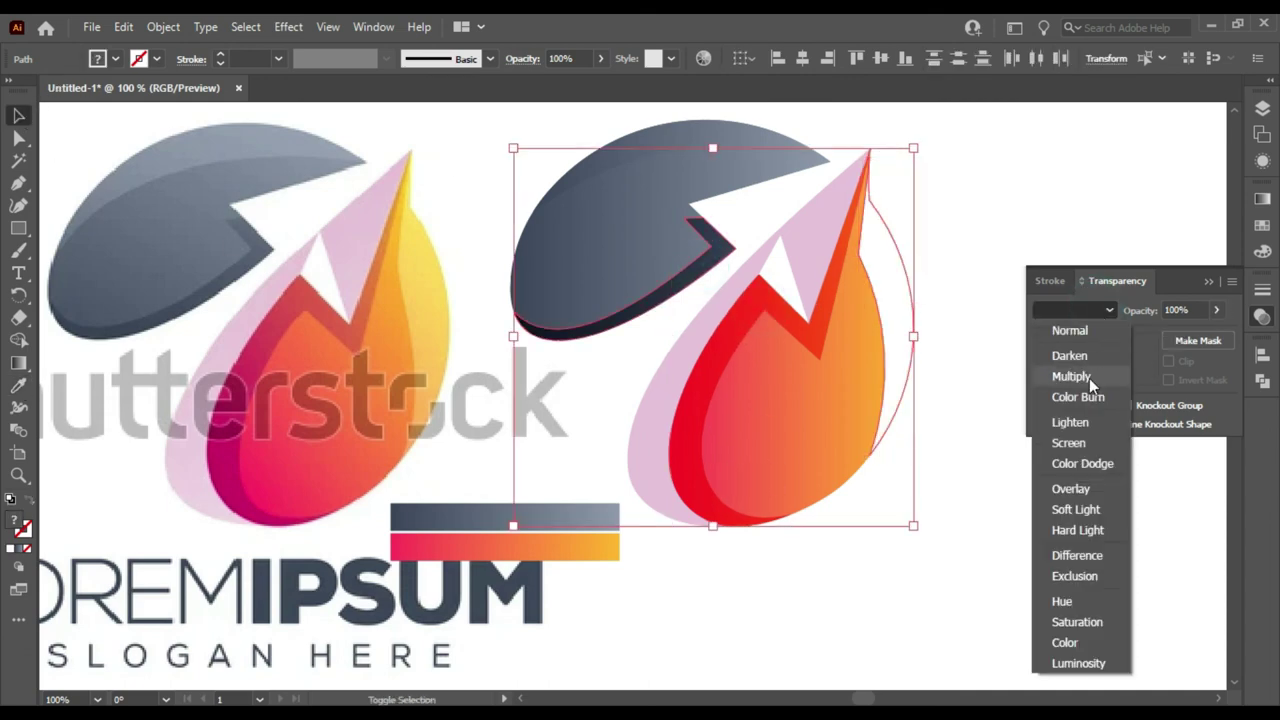
click(1080, 530)
drag(1177, 340, 1157, 334)
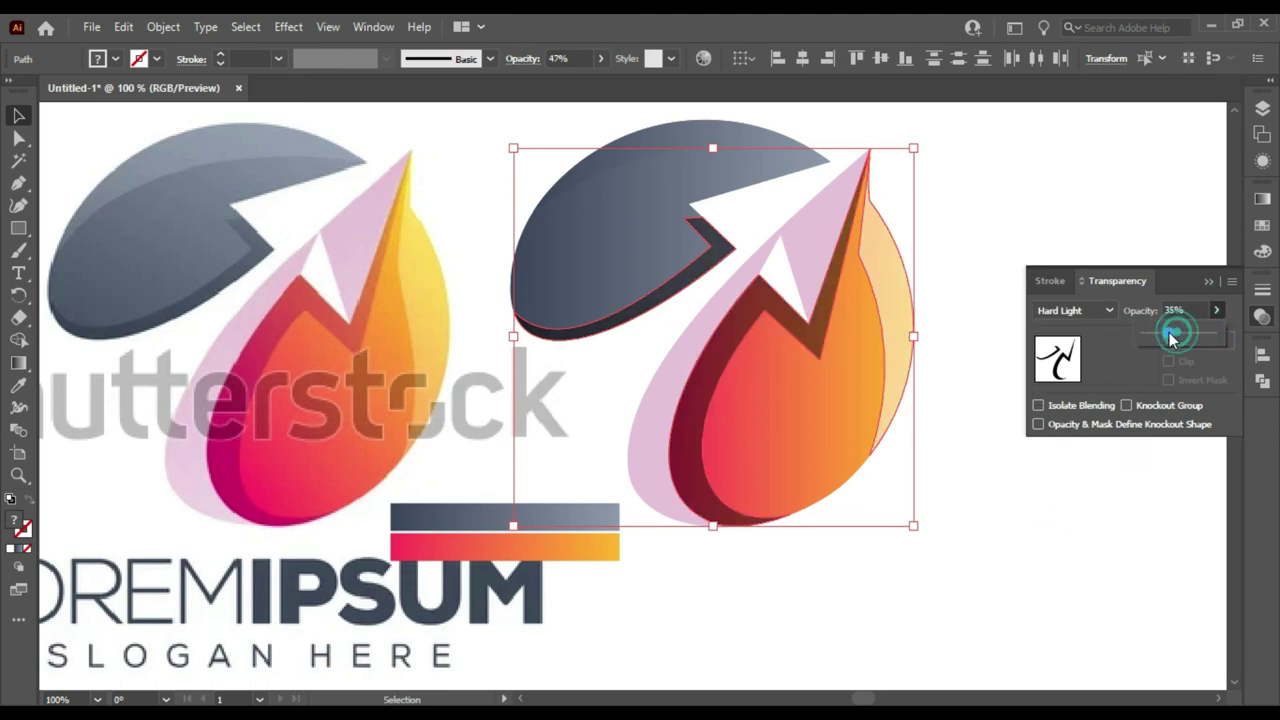
click(1071, 194)
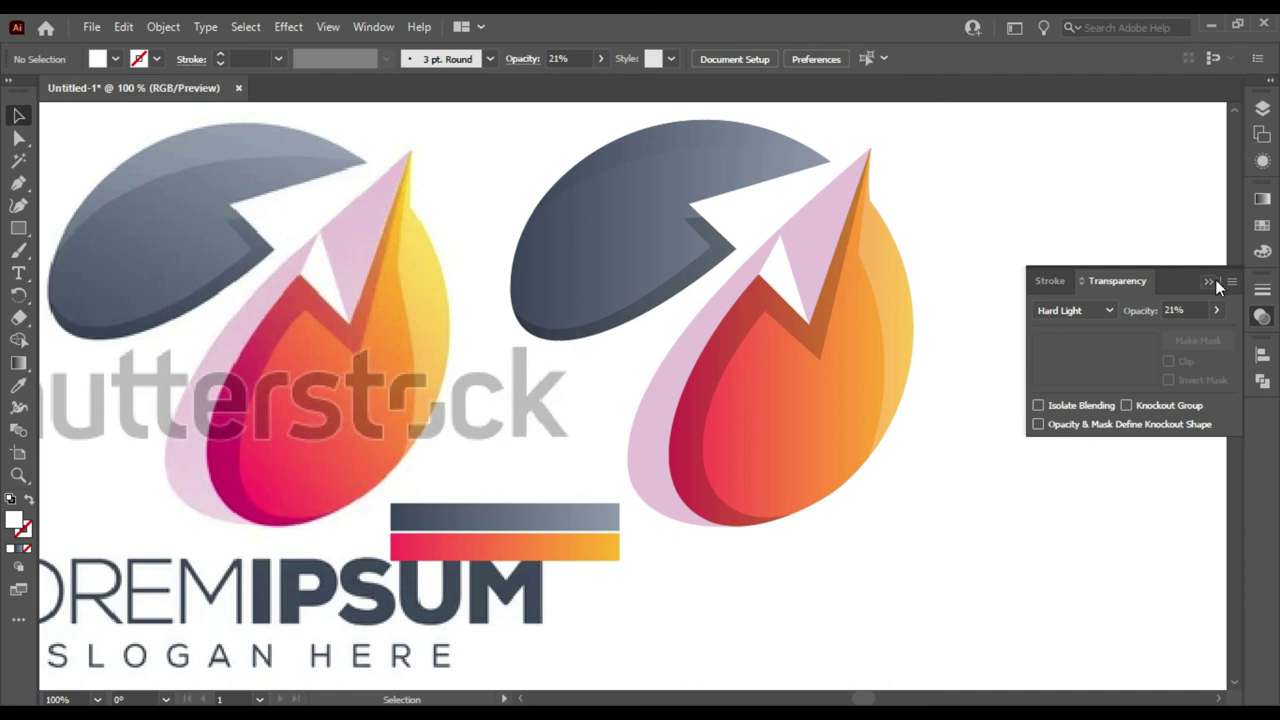
click(1215, 285)
drag(1005, 420, 1142, 453)
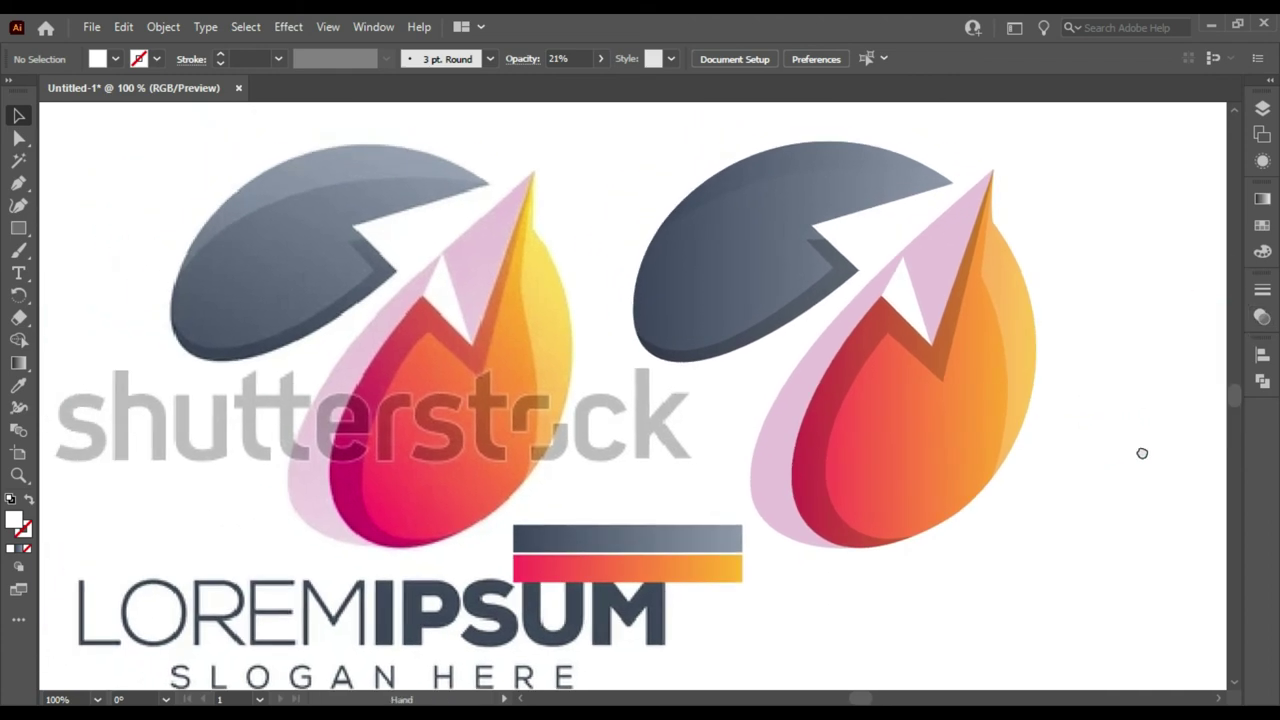
Step: Raise the pink shape's notch-tip anchor up to the pink edge
key(a)
click(905, 264)
key(ctrl+plus)
key(ctrl+plus)
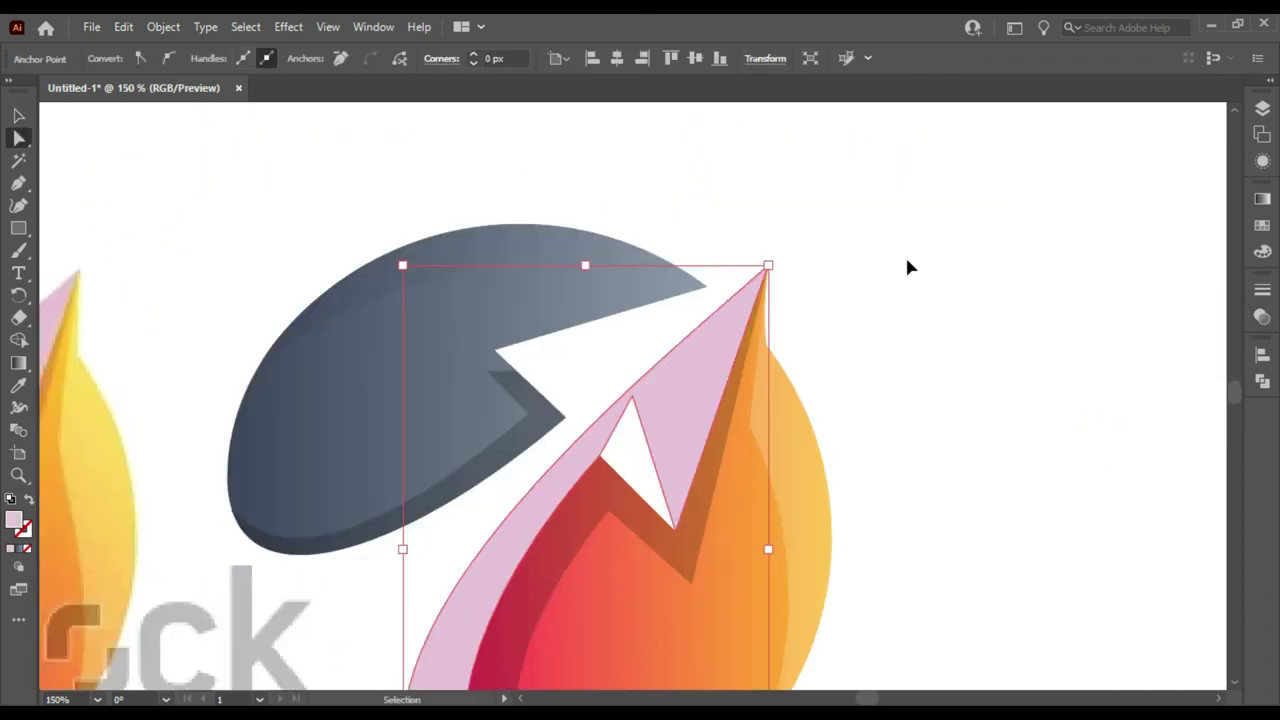
key(ctrl+plus)
key(ctrl+plus)
key(ctrl+plus)
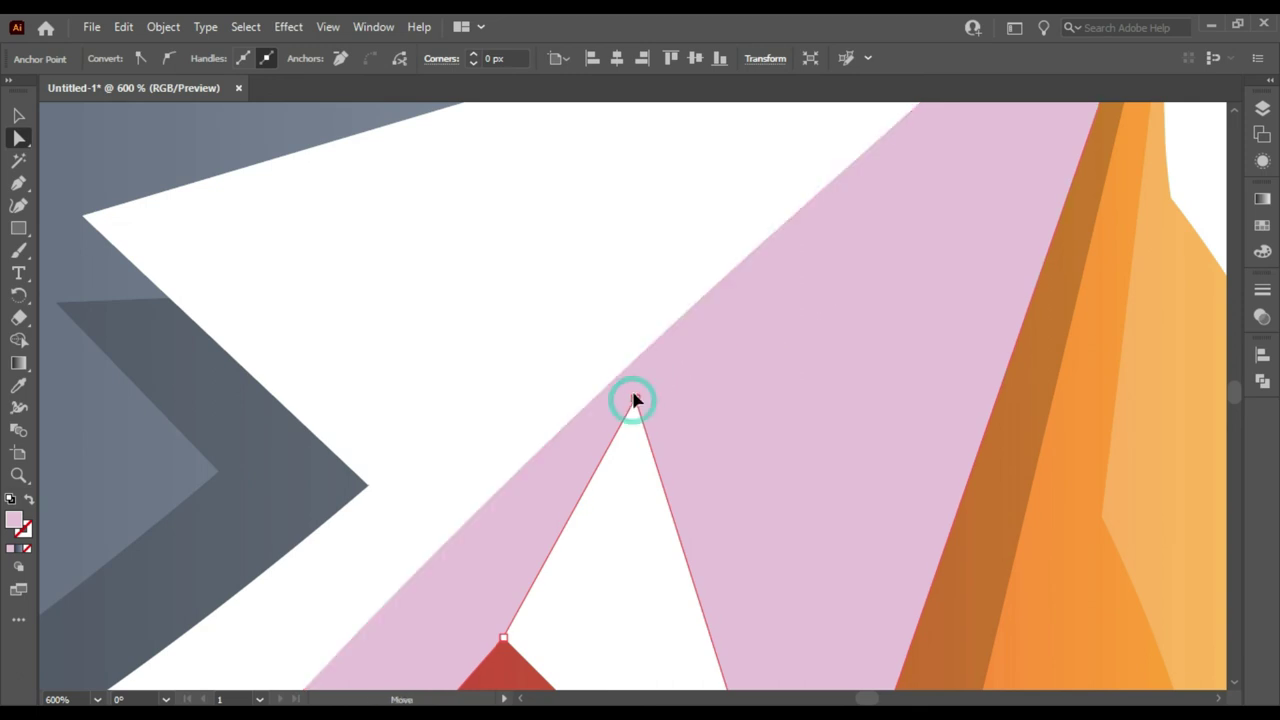
drag(633, 402, 634, 365)
click(631, 269)
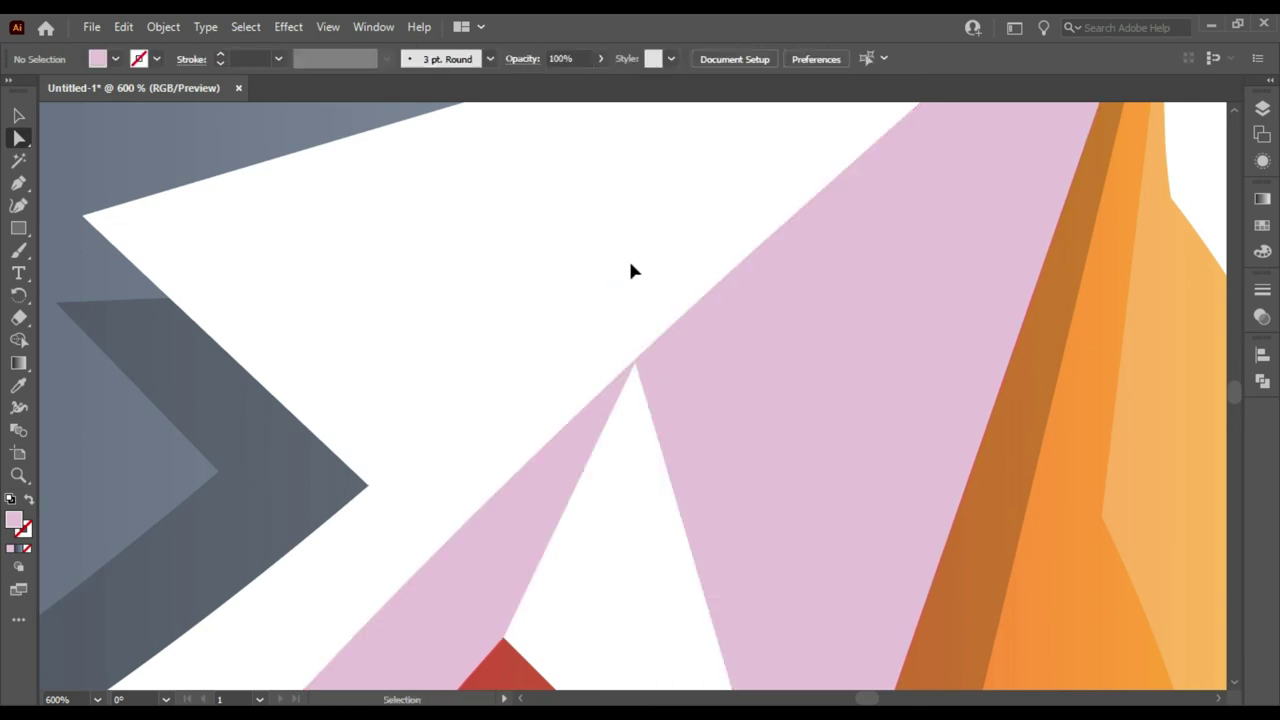
key(ctrl+minus)
key(ctrl+minus)
key(ctrl+minus)
Step: Move the gradient bar beneath the right-hand flame
drag(657, 271, 838, 250)
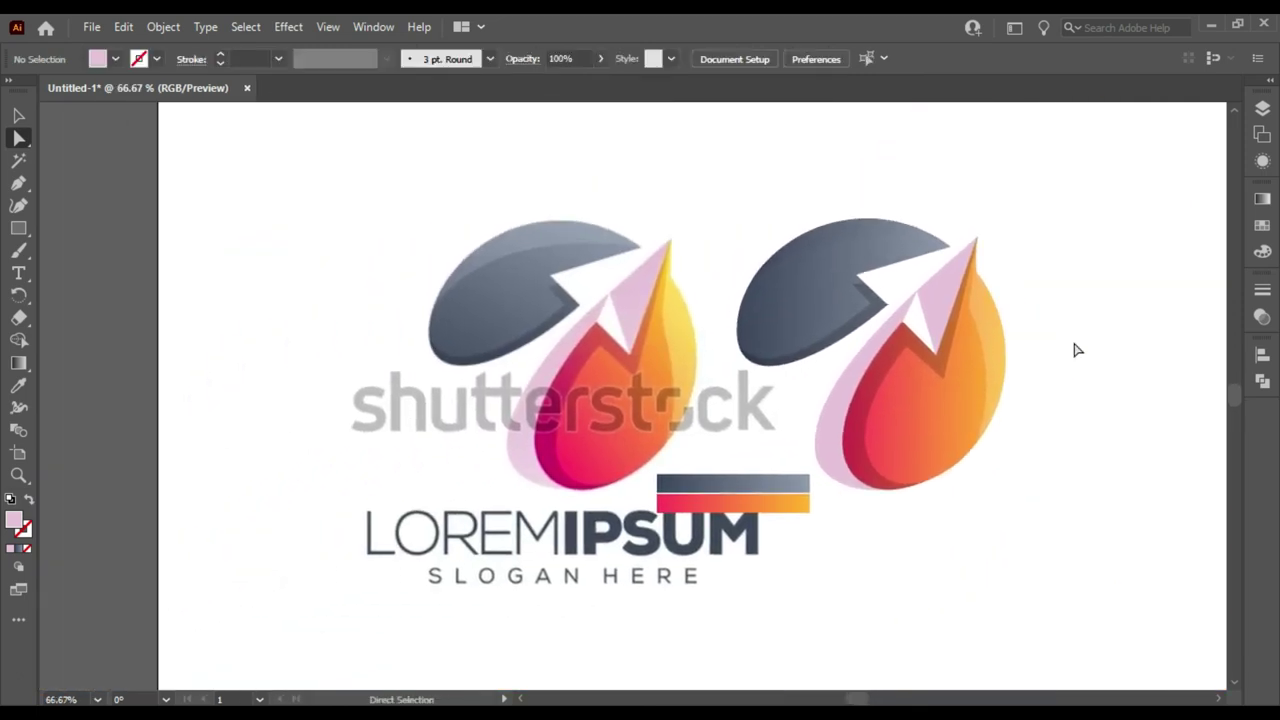
key(ctrl+equal)
drag(1097, 353, 948, 384)
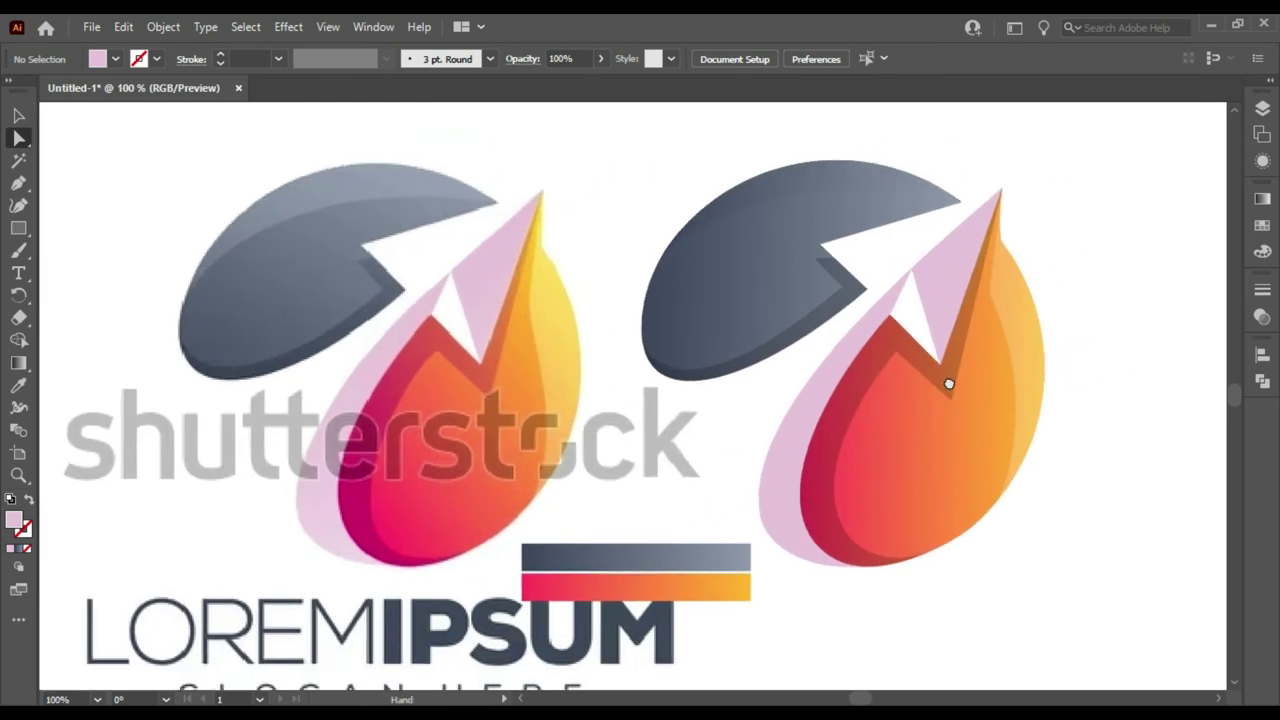
key(v)
drag(657, 591, 895, 648)
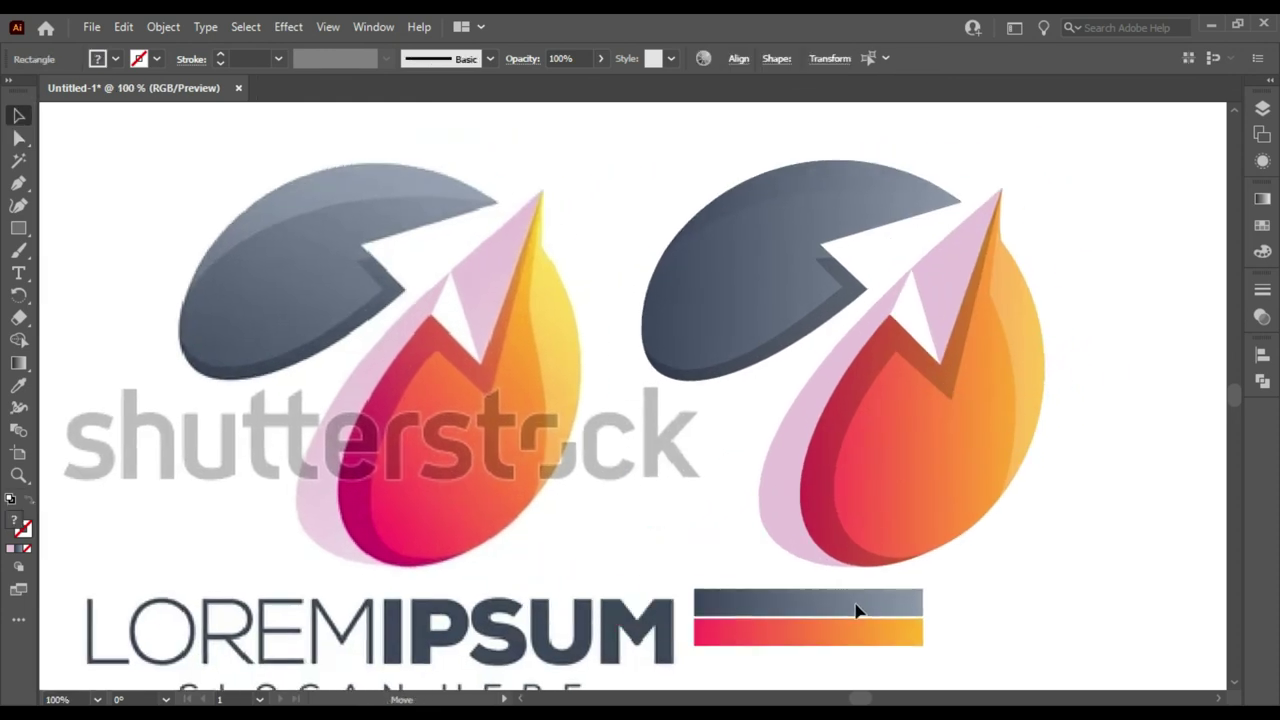
click(1037, 553)
key(ctrl+minus)
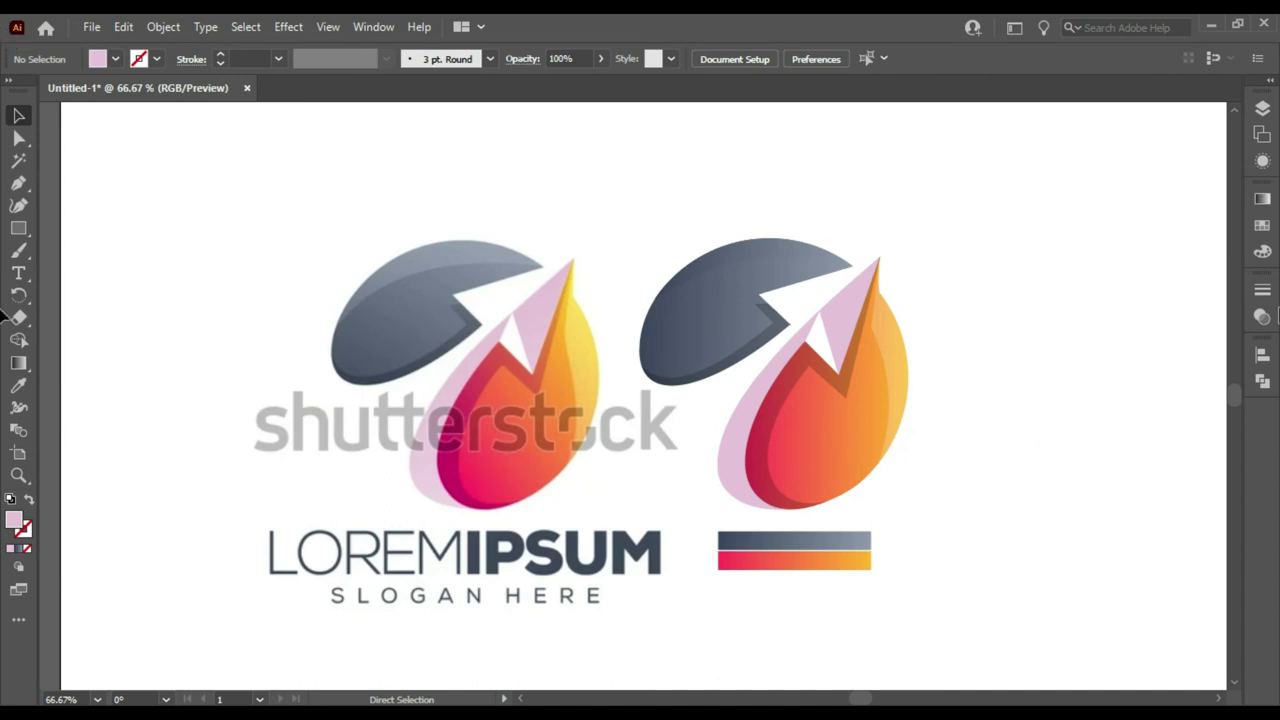
Step: Recolour the grey arc's top band with a sampled colour, then shift the right logo further right
drag(987, 210, 997, 316)
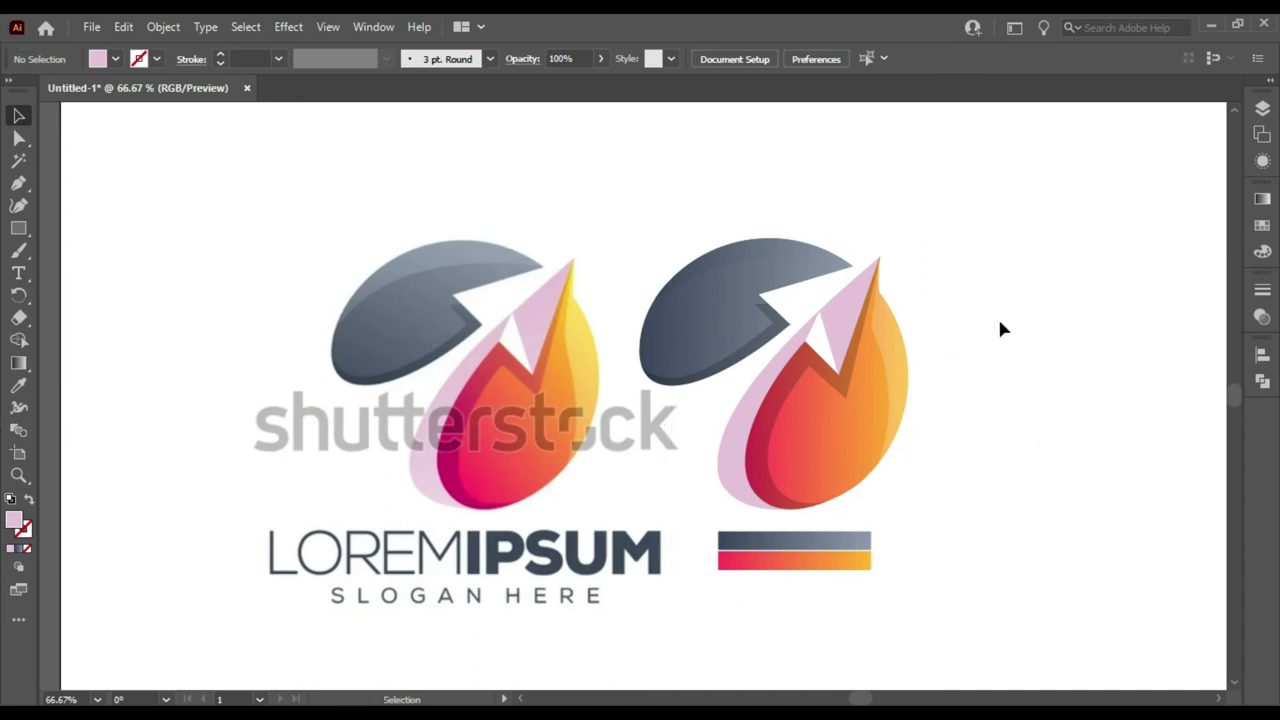
double_click(762, 249)
key(i)
key(Return)
key(Return)
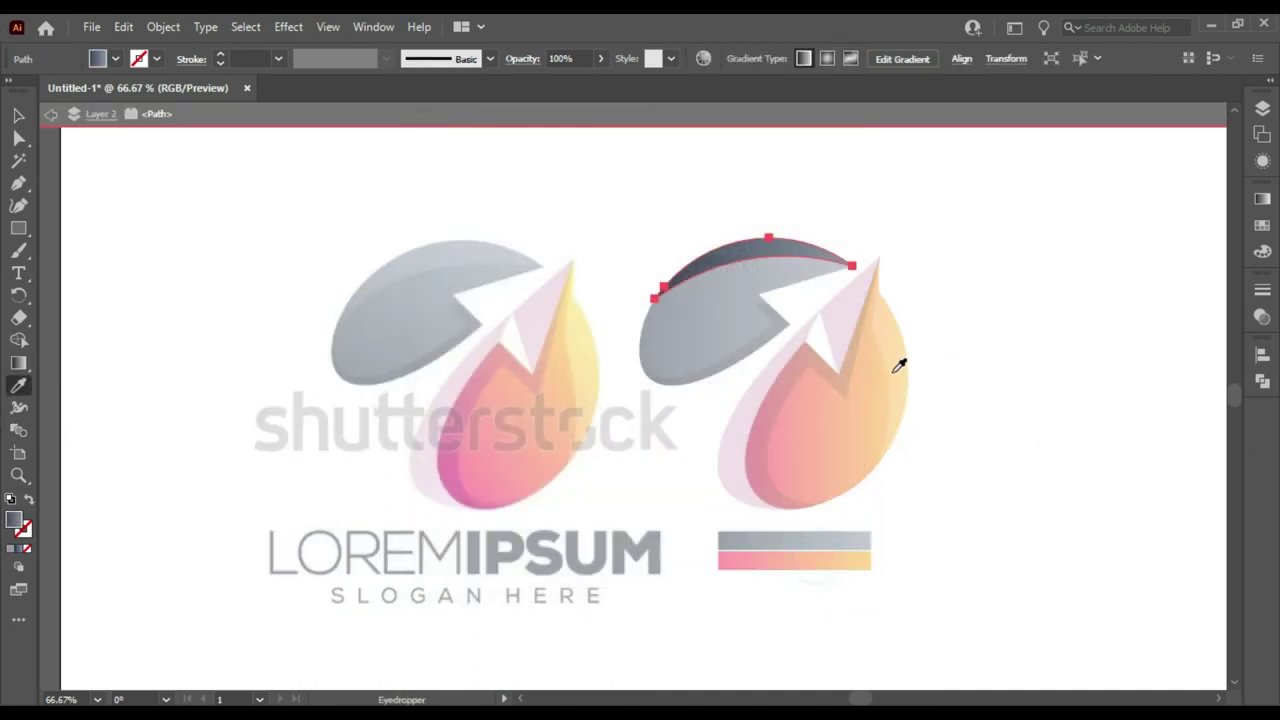
click(896, 343)
click(50, 114)
click(18, 116)
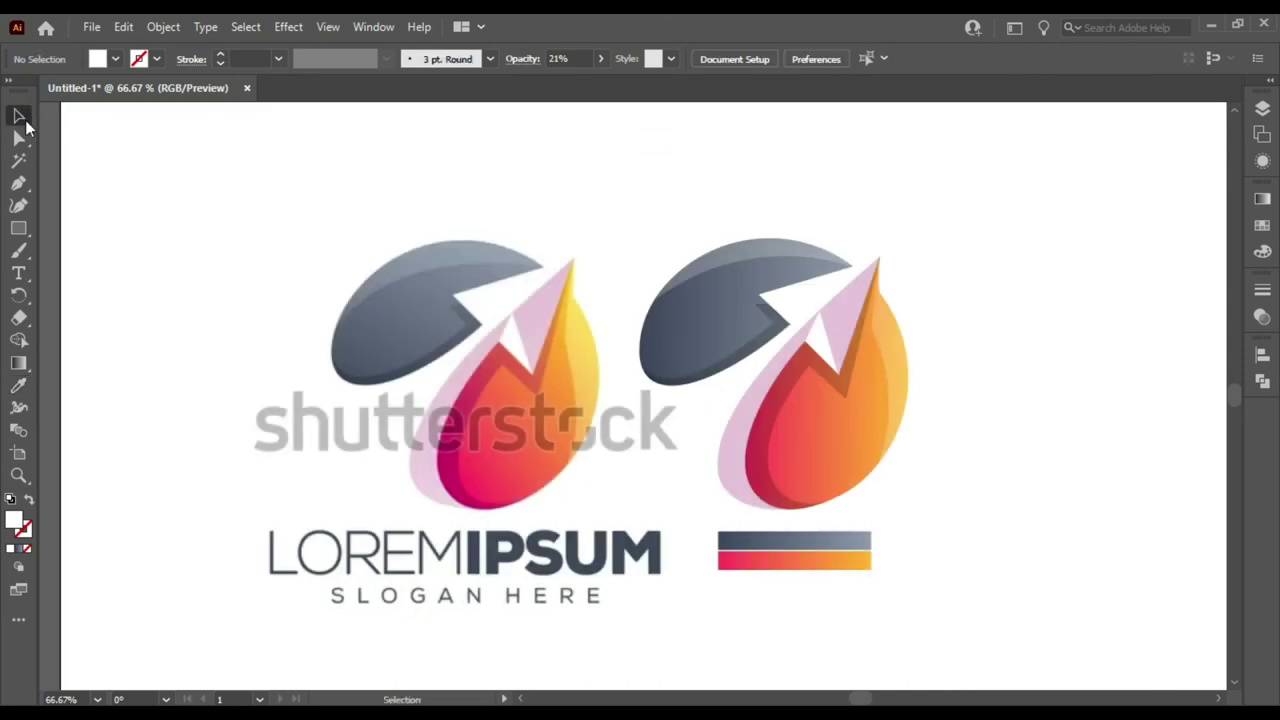
drag(1000, 194, 694, 581)
drag(717, 322, 785, 322)
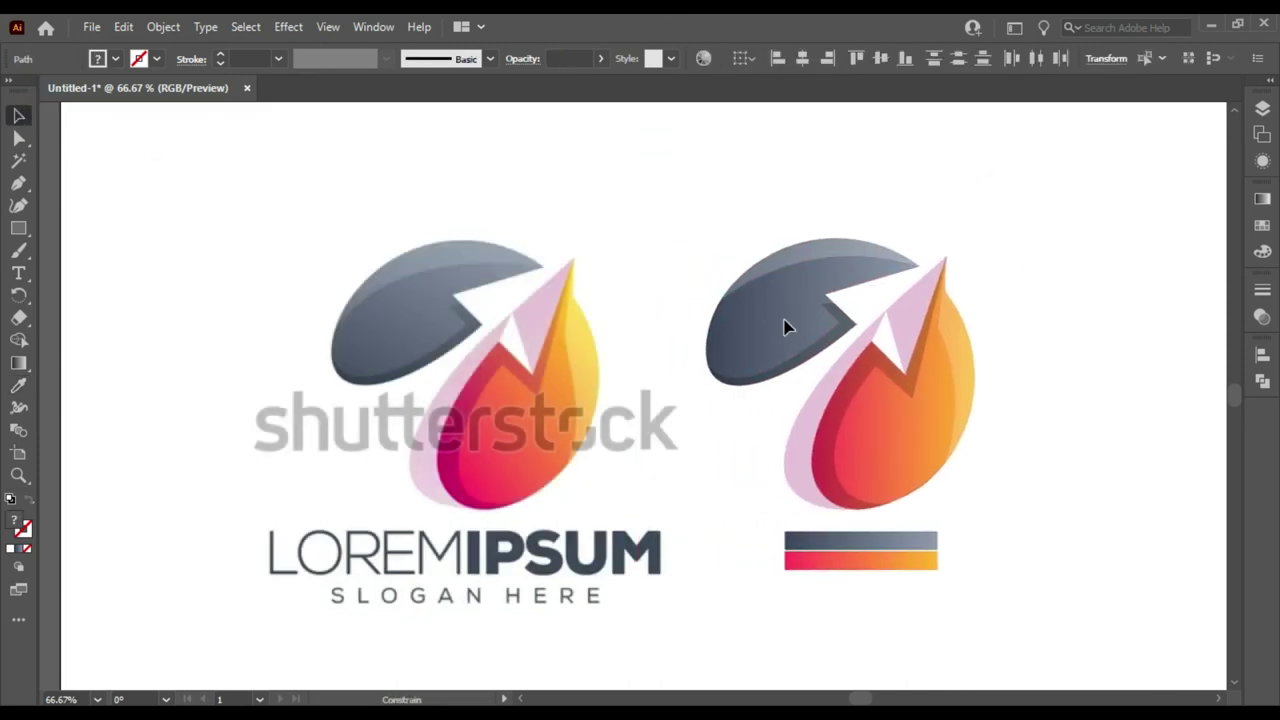